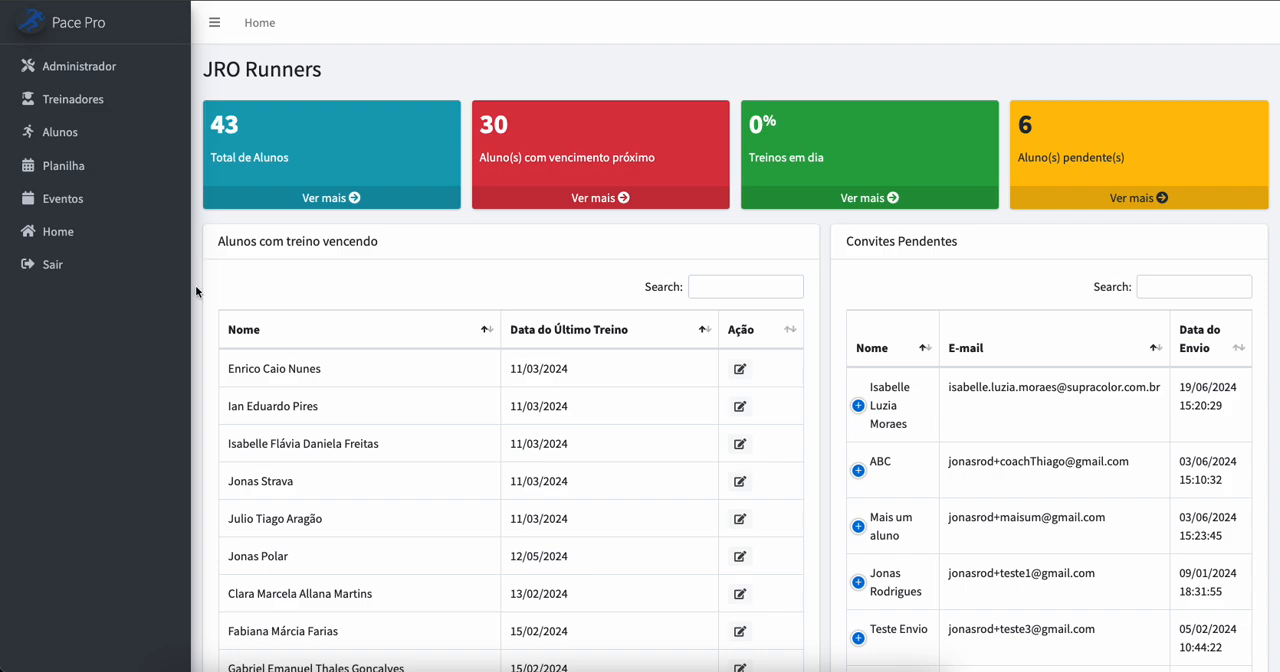
Step: Open the administrator's Biblioteca de Treino and look through both pages of the workout list
click(83, 71)
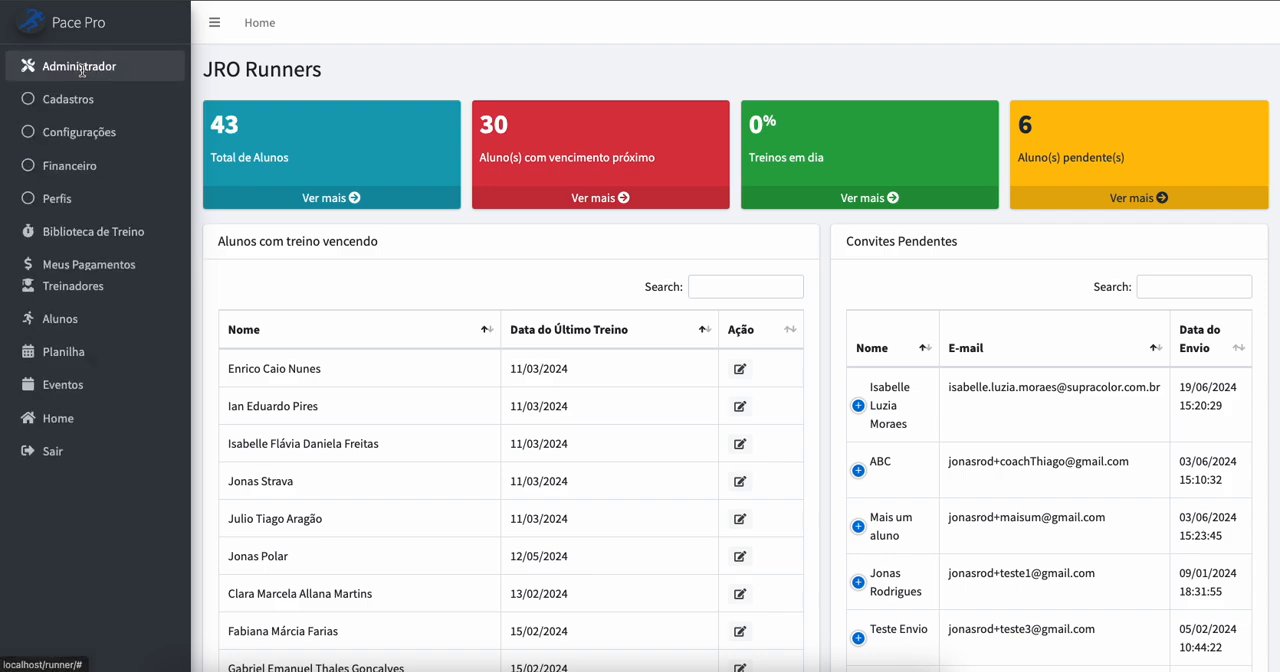
click(72, 235)
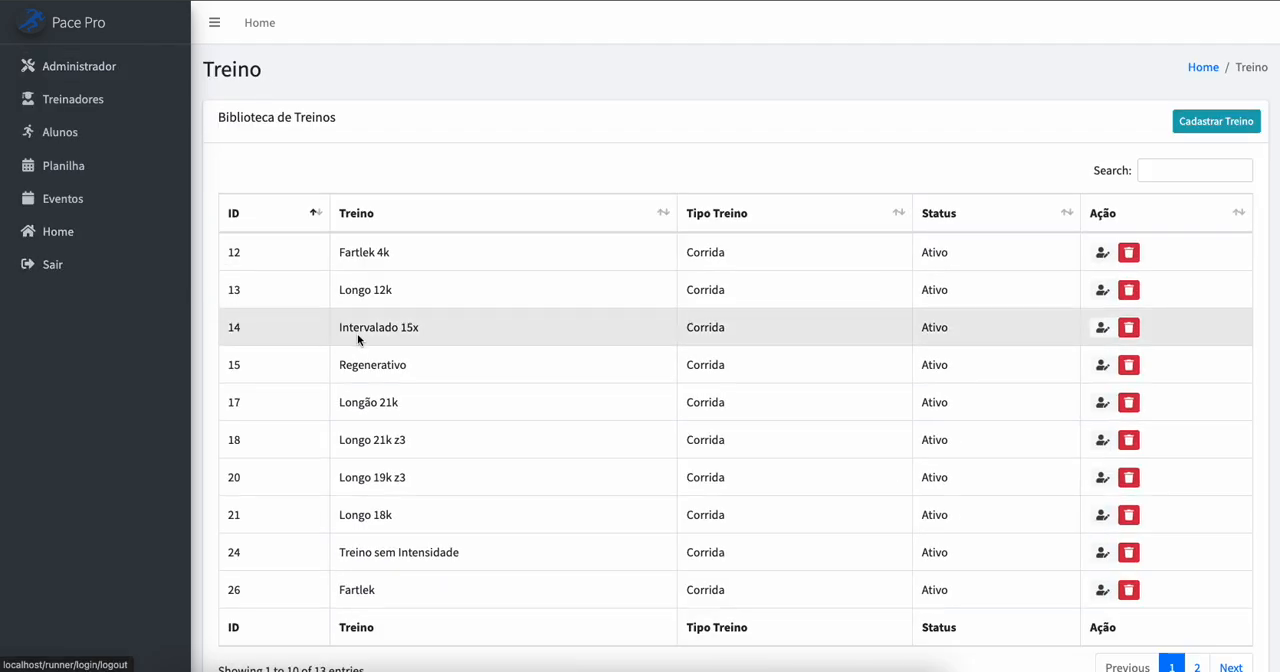
scroll(740, 316, down, 1)
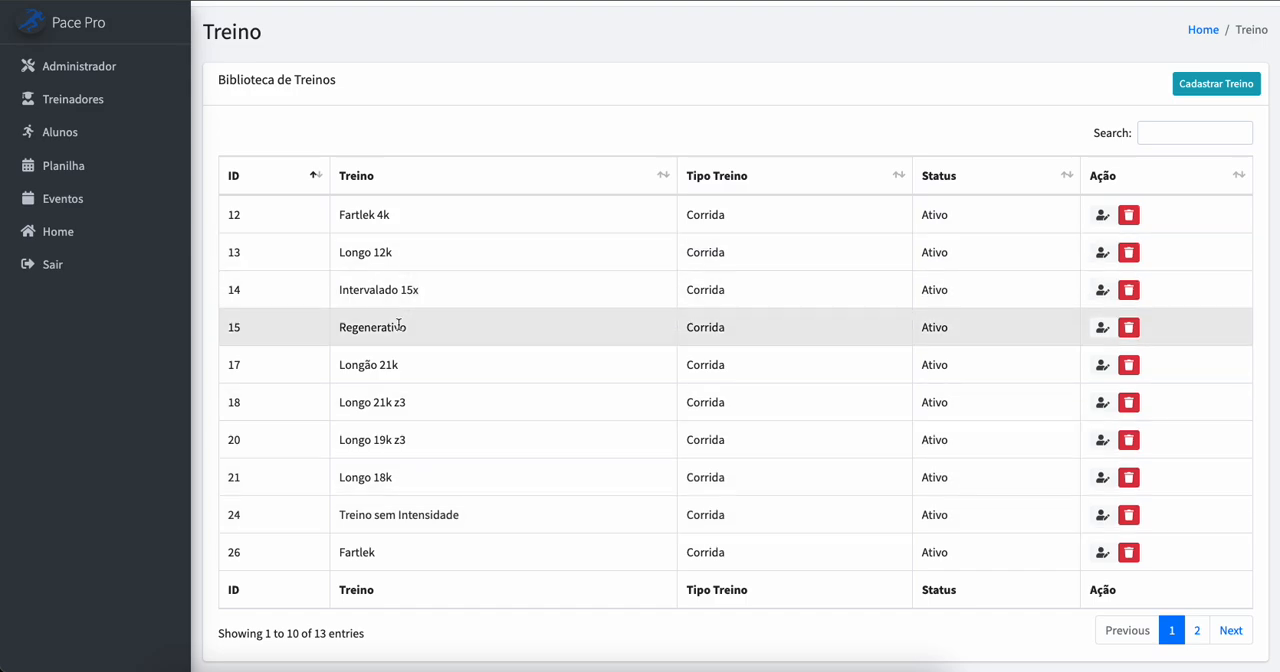
click(1231, 632)
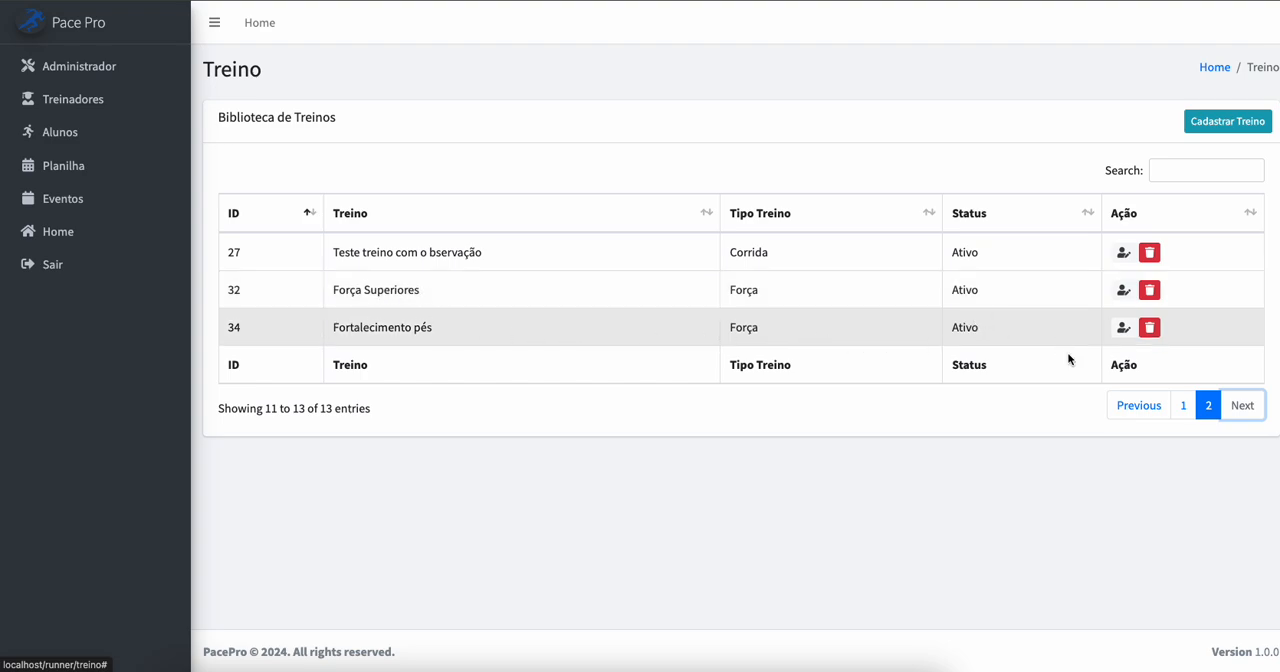
click(1140, 405)
scroll(814, 458, down, 1)
scroll(814, 458, down, 1)
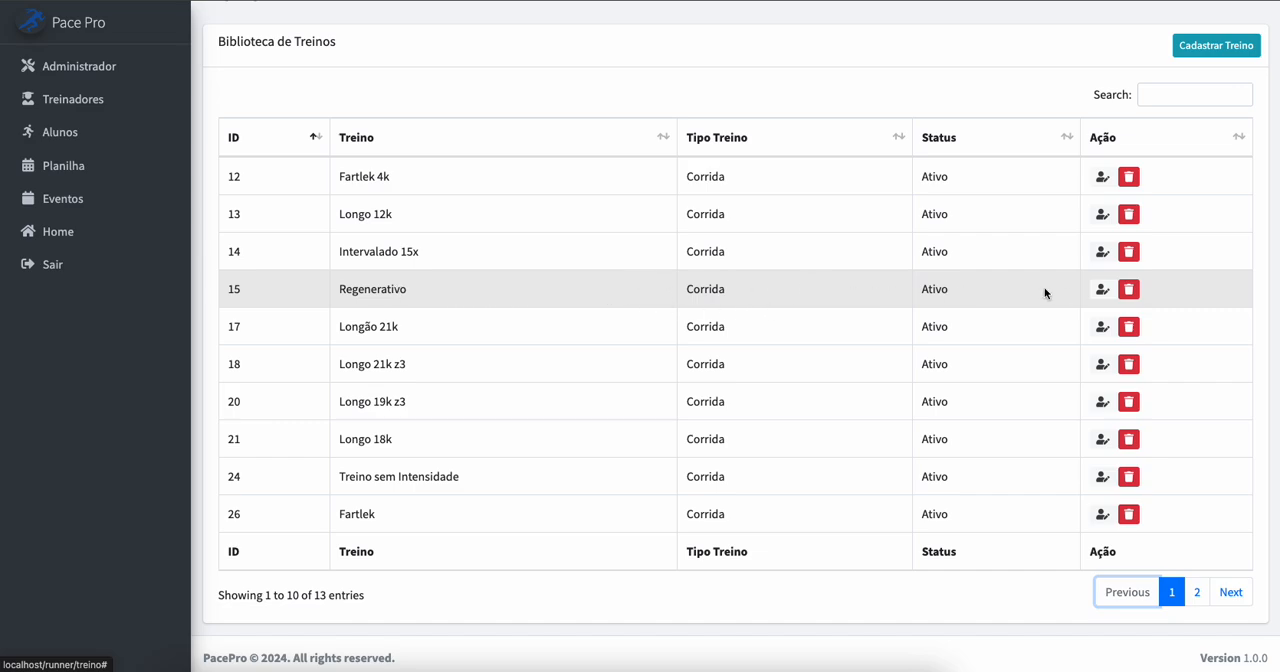
Step: Open the Regenerativo workout for editing, review its step settings, and leave without saving
click(1102, 290)
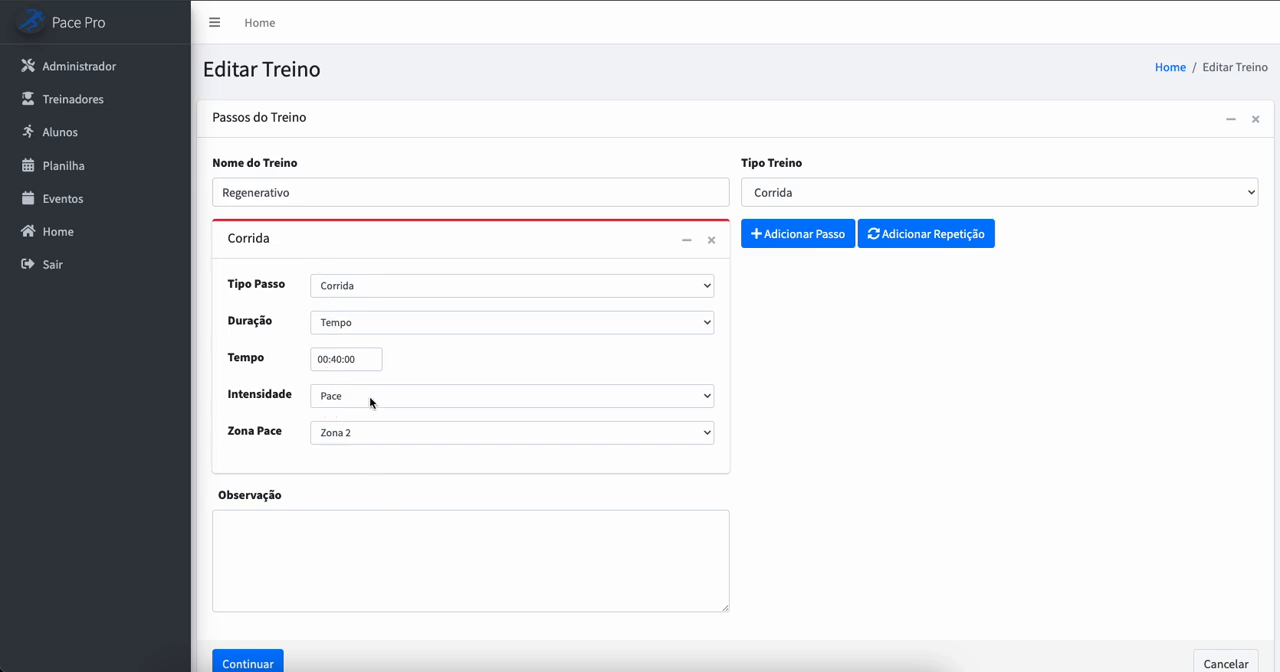
scroll(754, 593, down, 1)
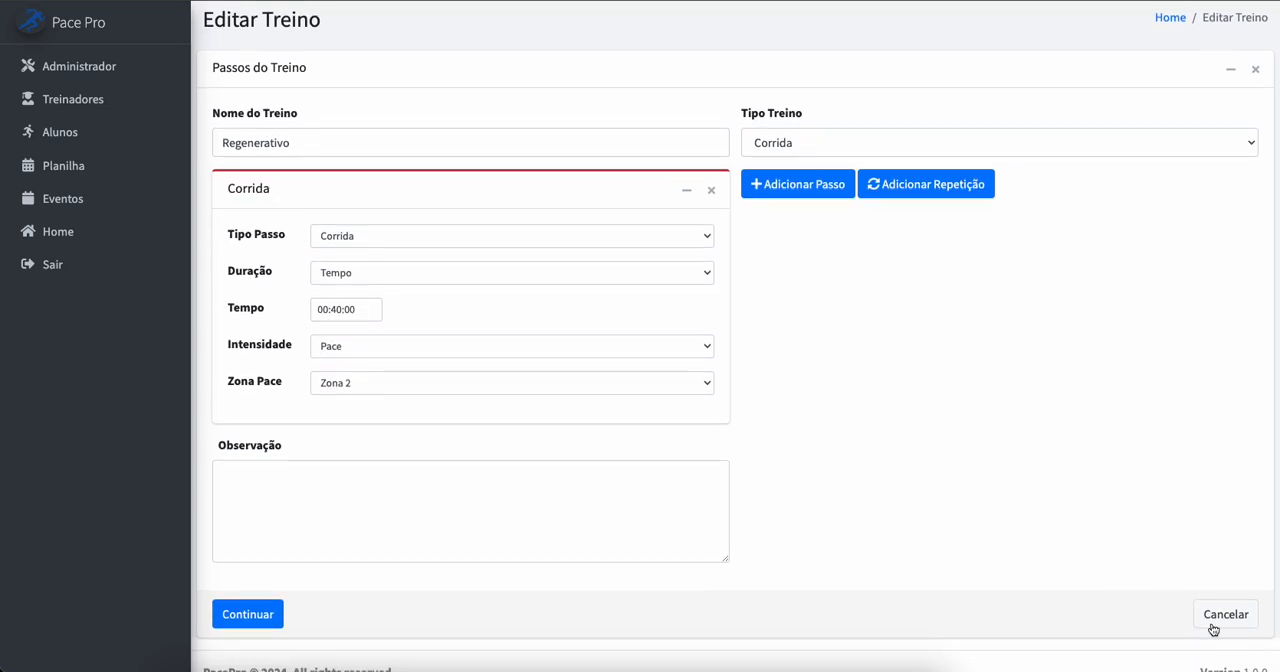
click(1228, 614)
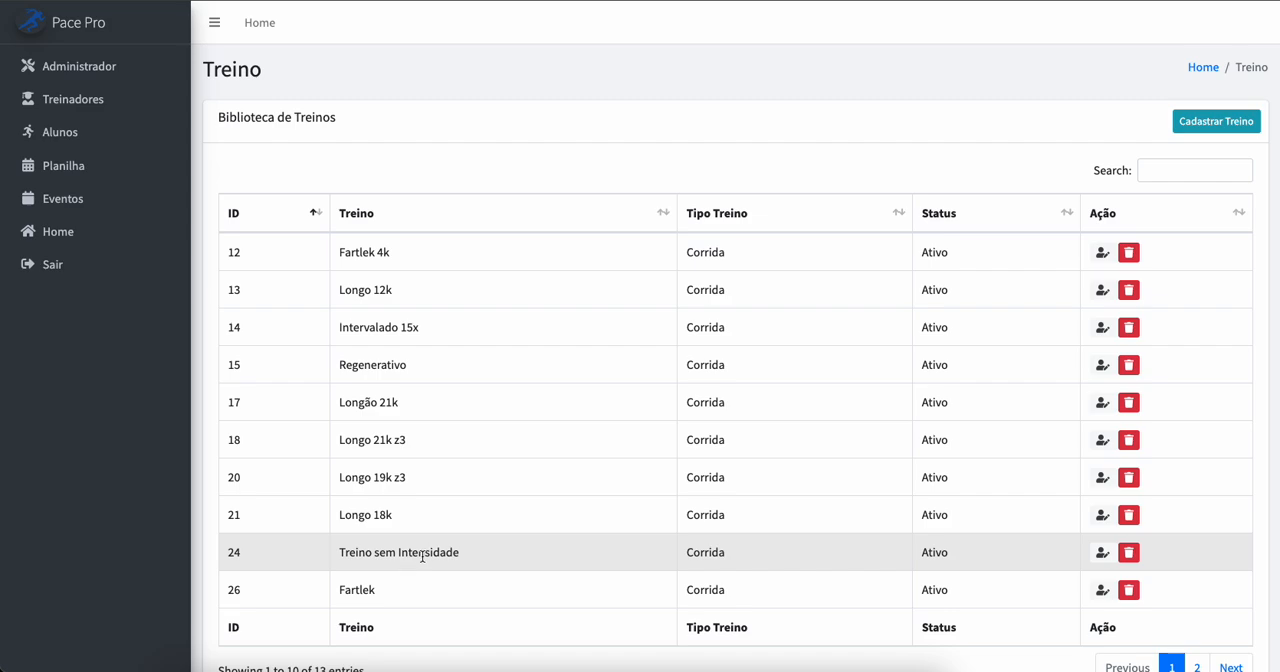
Step: Start registering a new workout named "Longo 21k Z2" with Corrida as its workout type
scroll(1005, 455, down, 1)
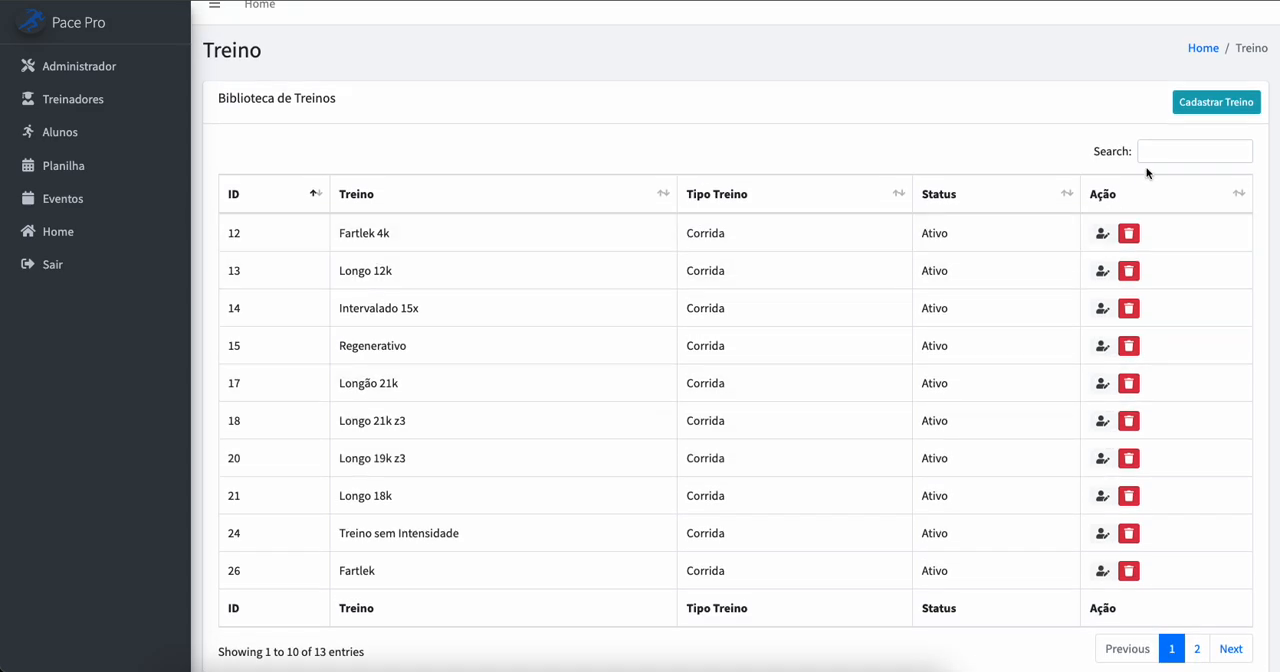
click(1212, 103)
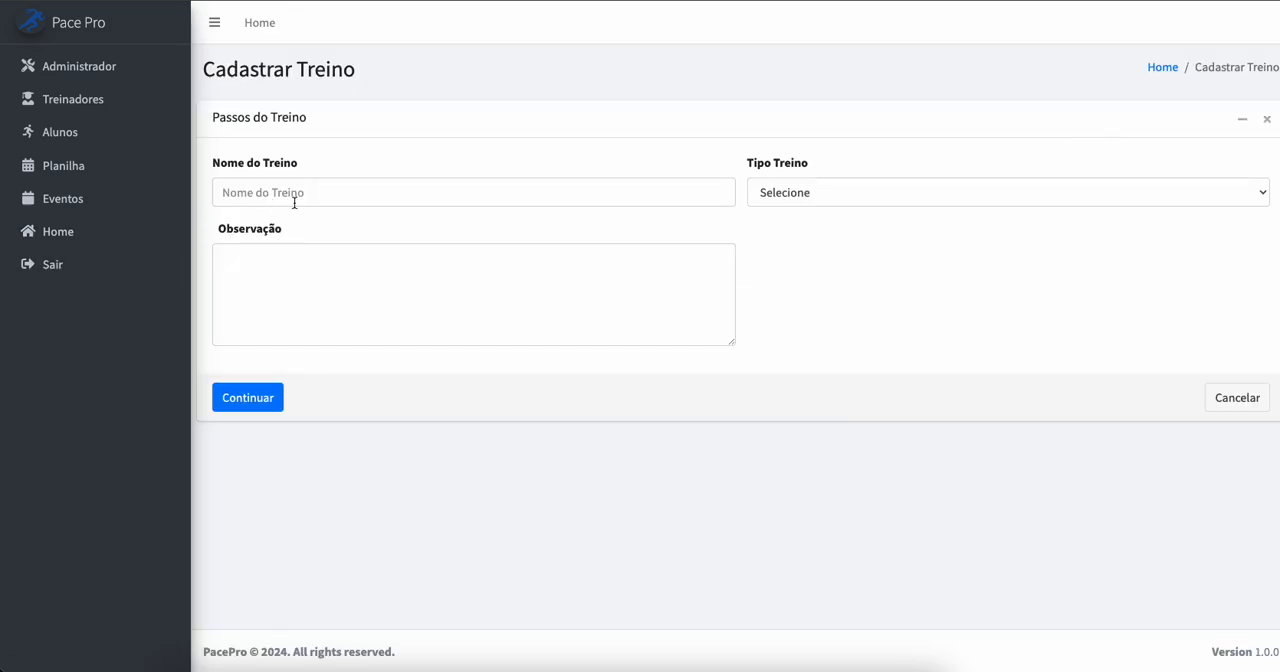
click(308, 193)
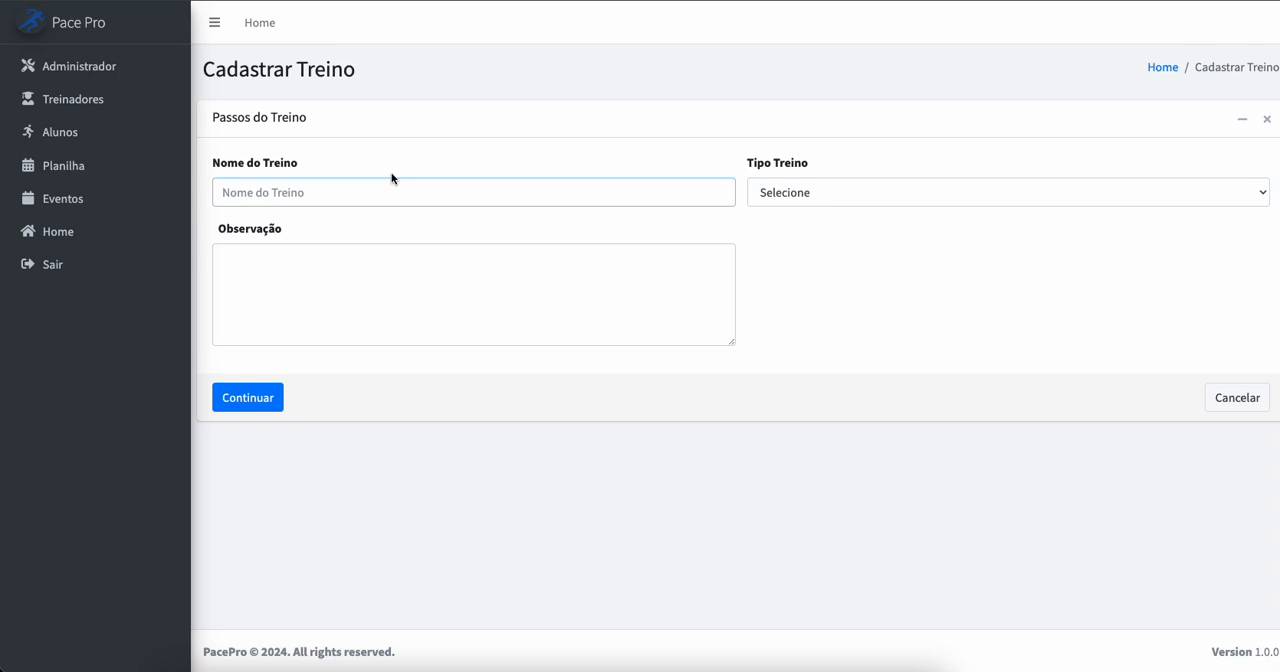
text(Longo 21k Z2)
click(831, 195)
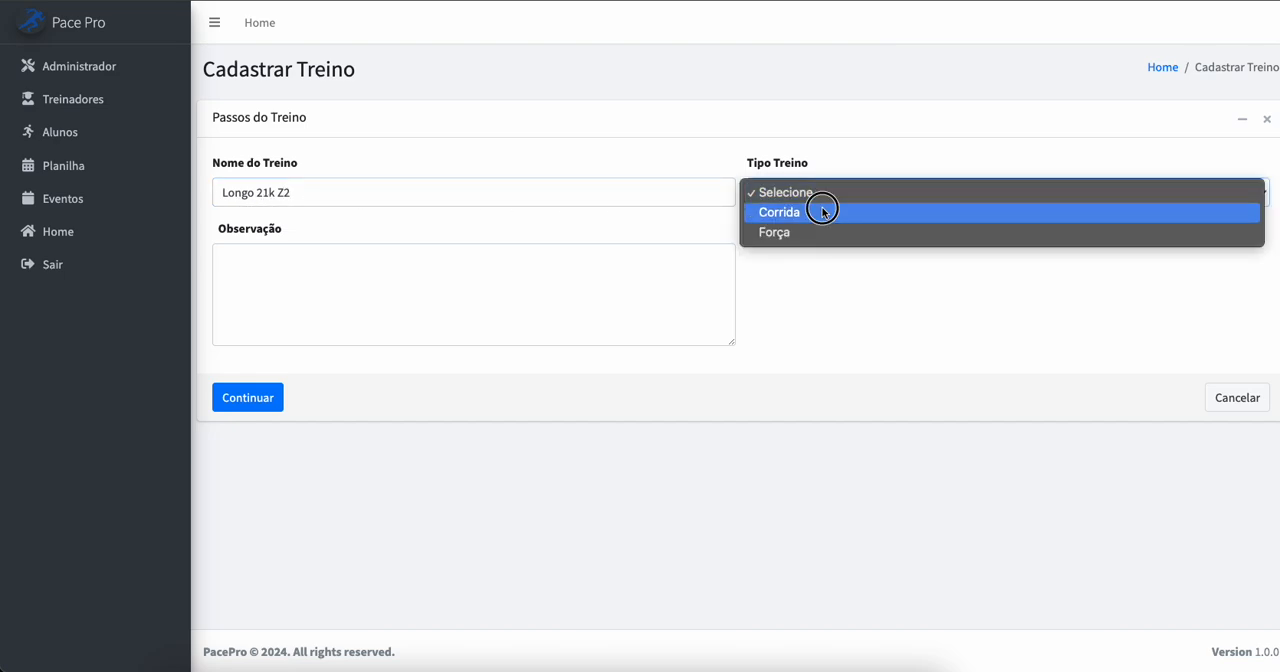
click(823, 212)
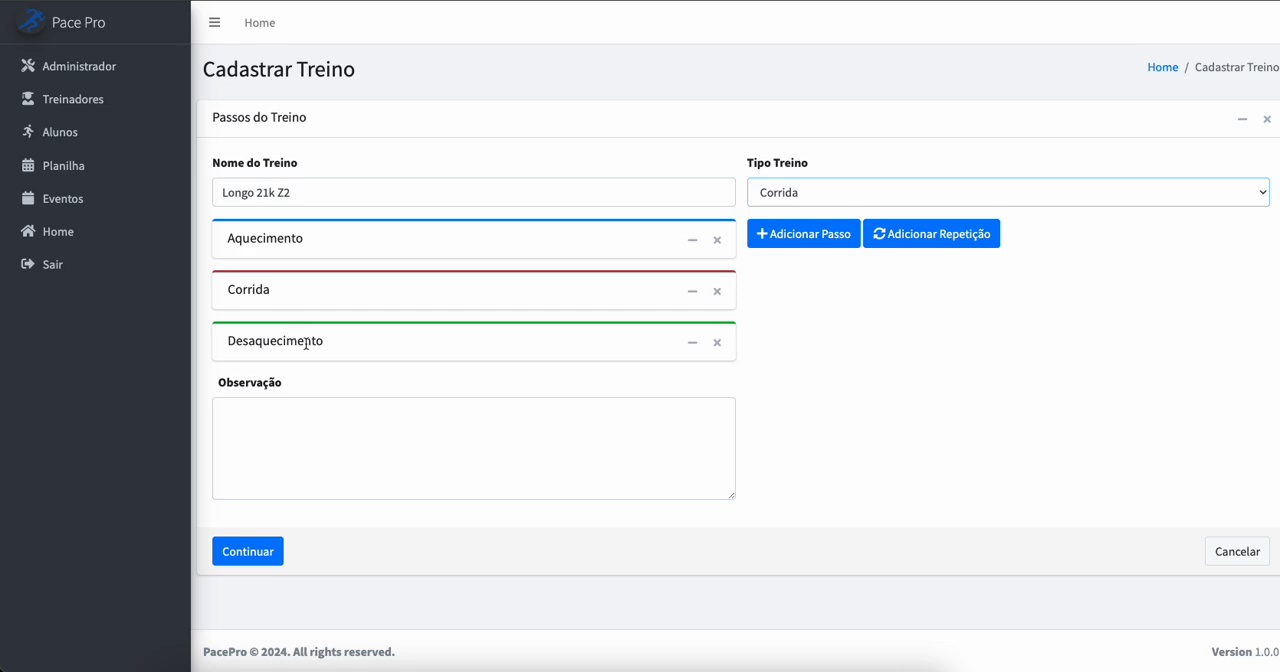
Step: Reorder the steps to Desaquecimento, Aquecimento, Corrida, and add two more Corrida steps, placing one directly below Desaquecimento
drag(374, 340, 391, 310)
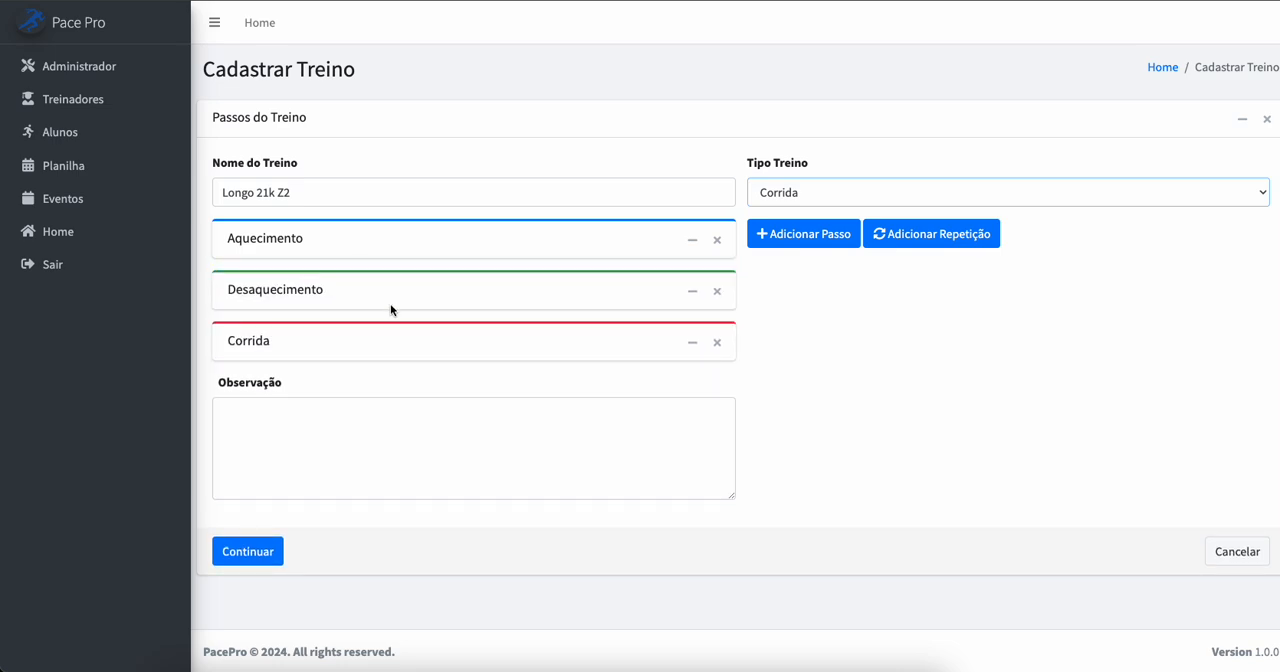
drag(383, 237, 383, 297)
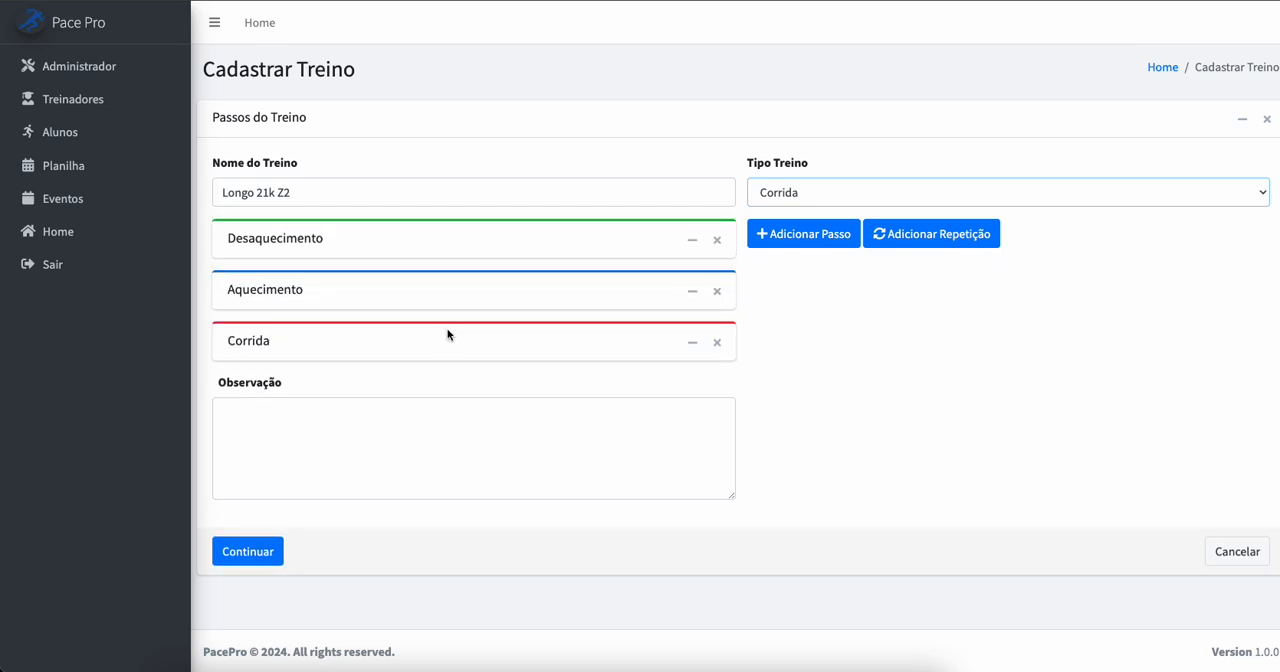
click(813, 237)
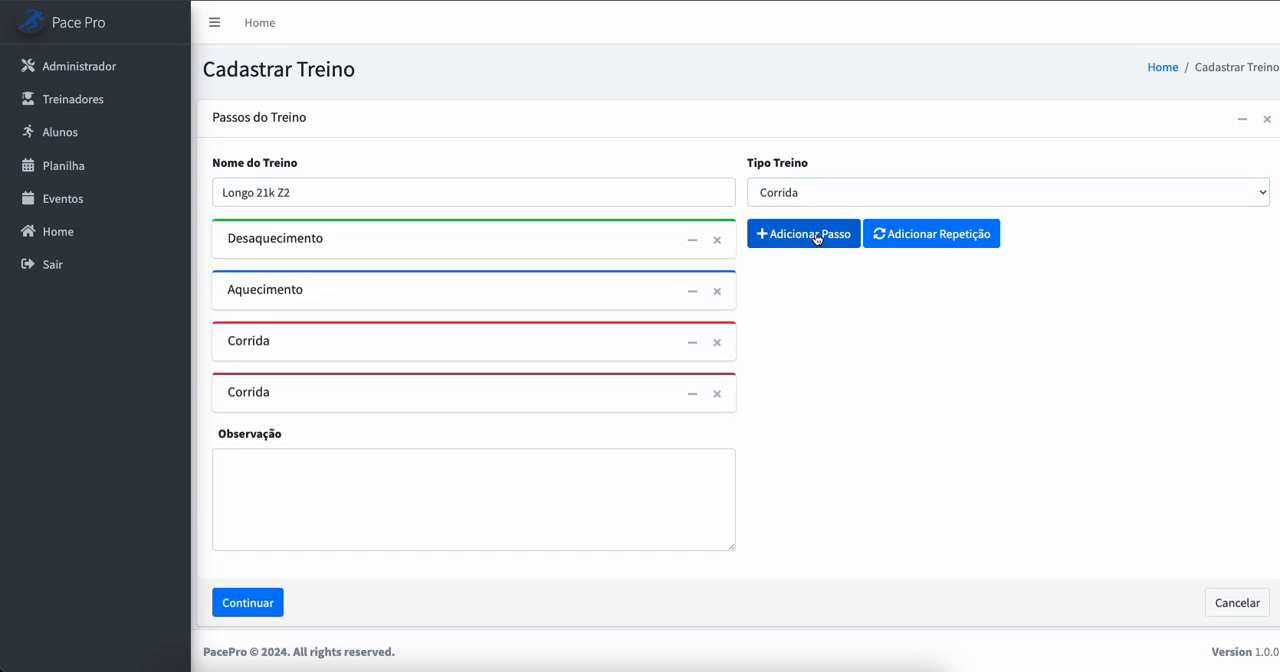
click(814, 238)
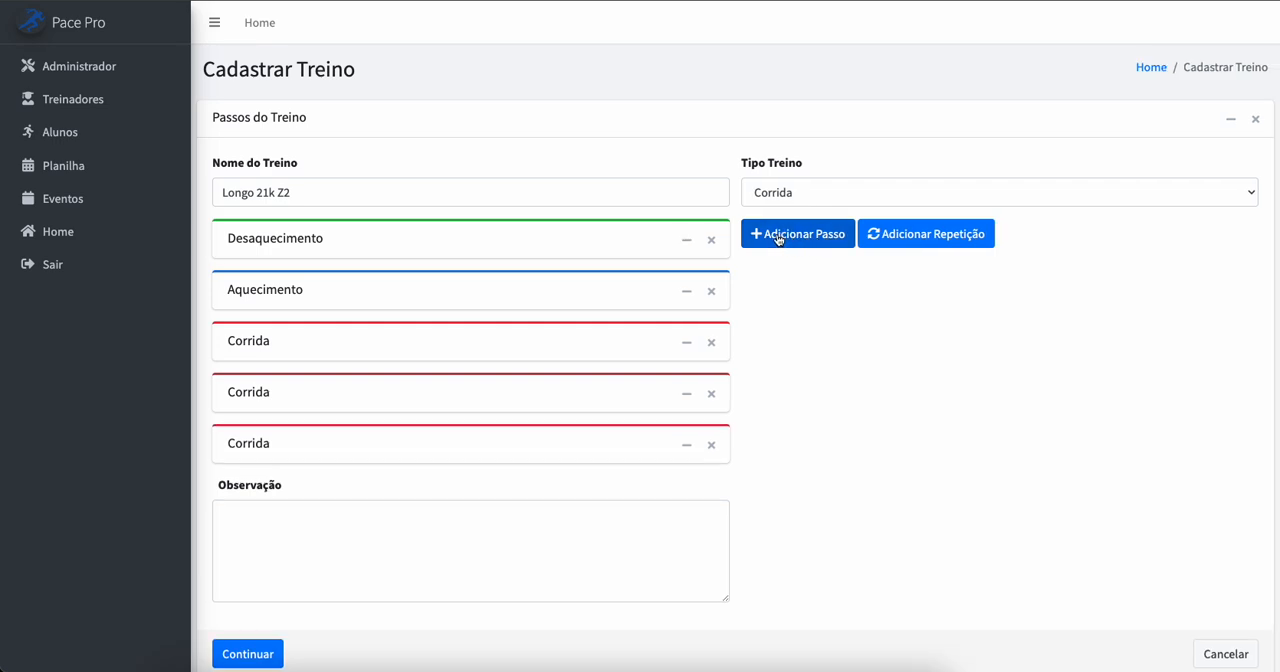
drag(350, 440, 355, 282)
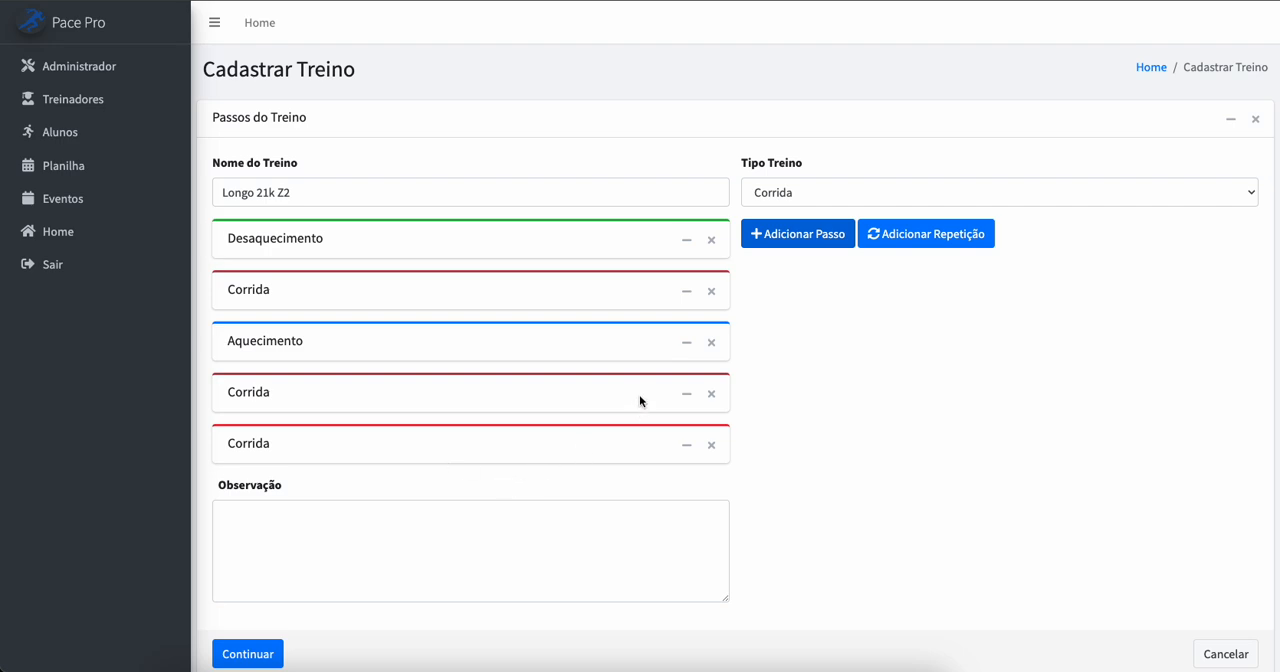
Step: Remove the last two Corrida steps and arrange the remaining ones as Aquecimento, Corrida, Desaquecimento
click(713, 449)
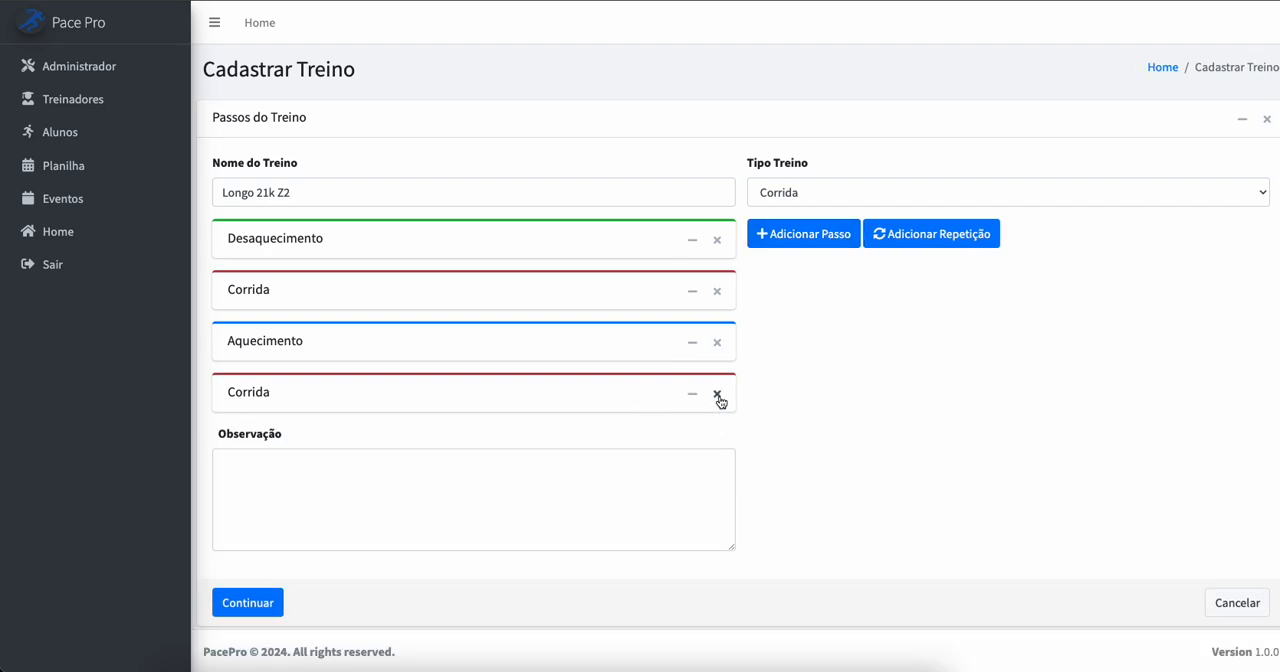
click(719, 396)
drag(510, 344, 509, 229)
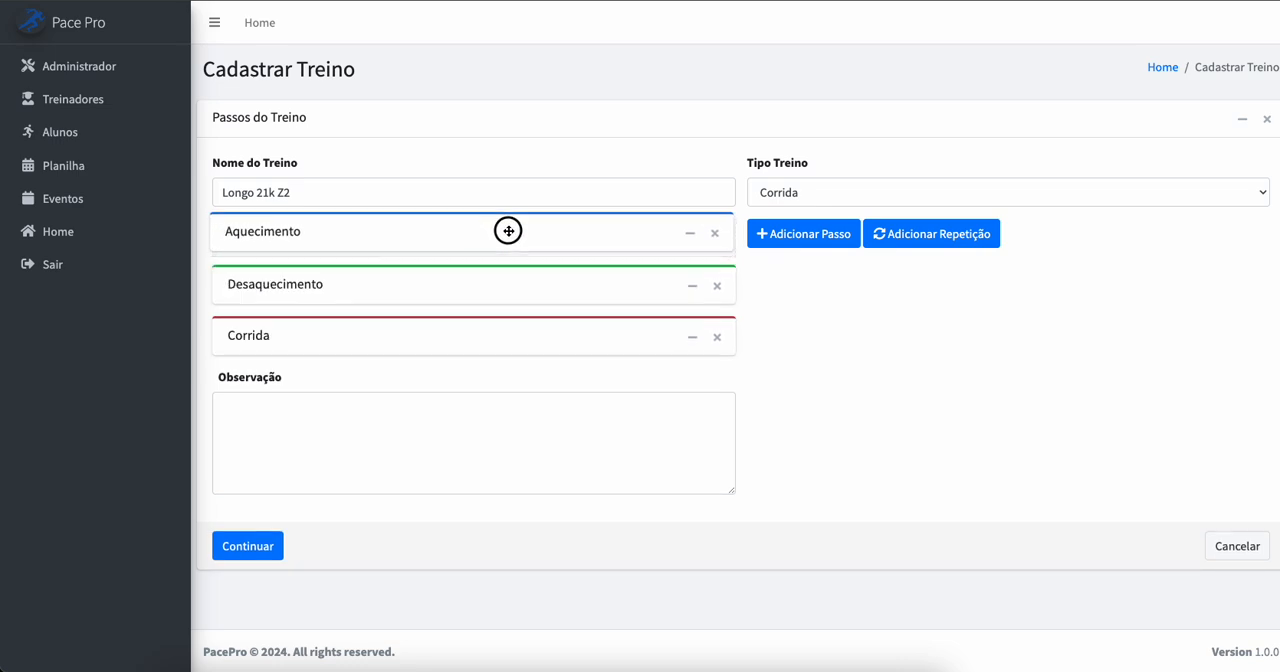
drag(459, 299, 460, 346)
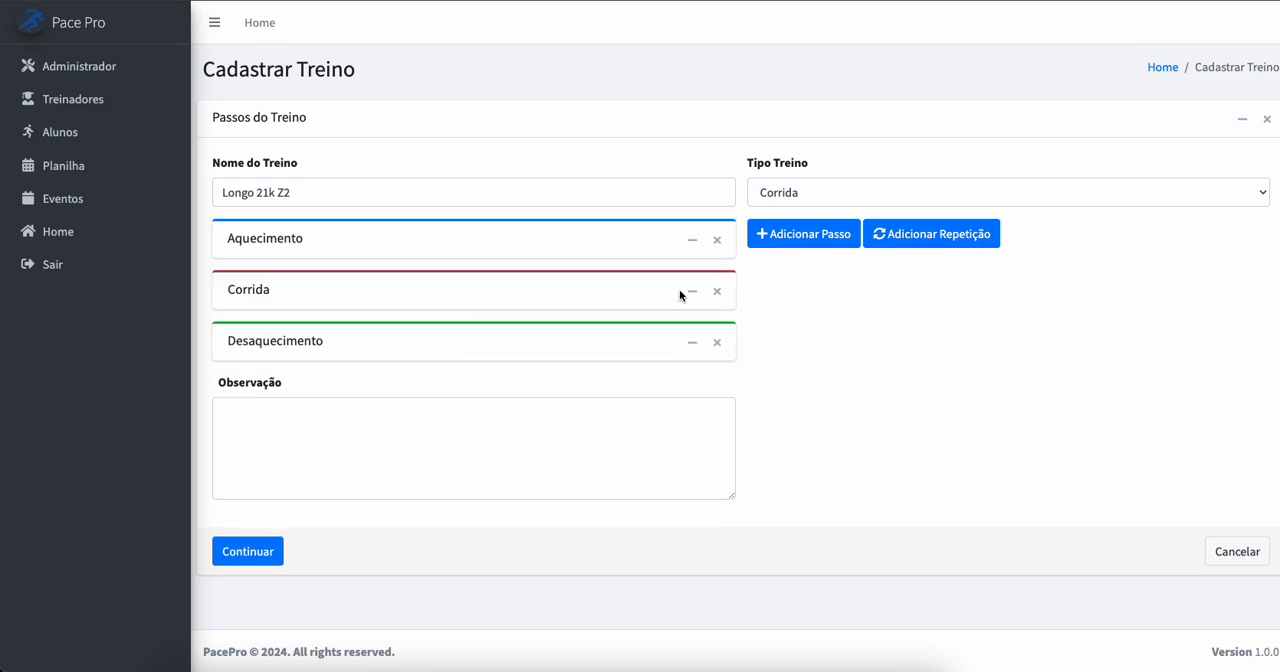
Step: Replace the Corrida step with a repetition block between Aquecimento and Desaquecimento, set to repeat 6 times
click(717, 292)
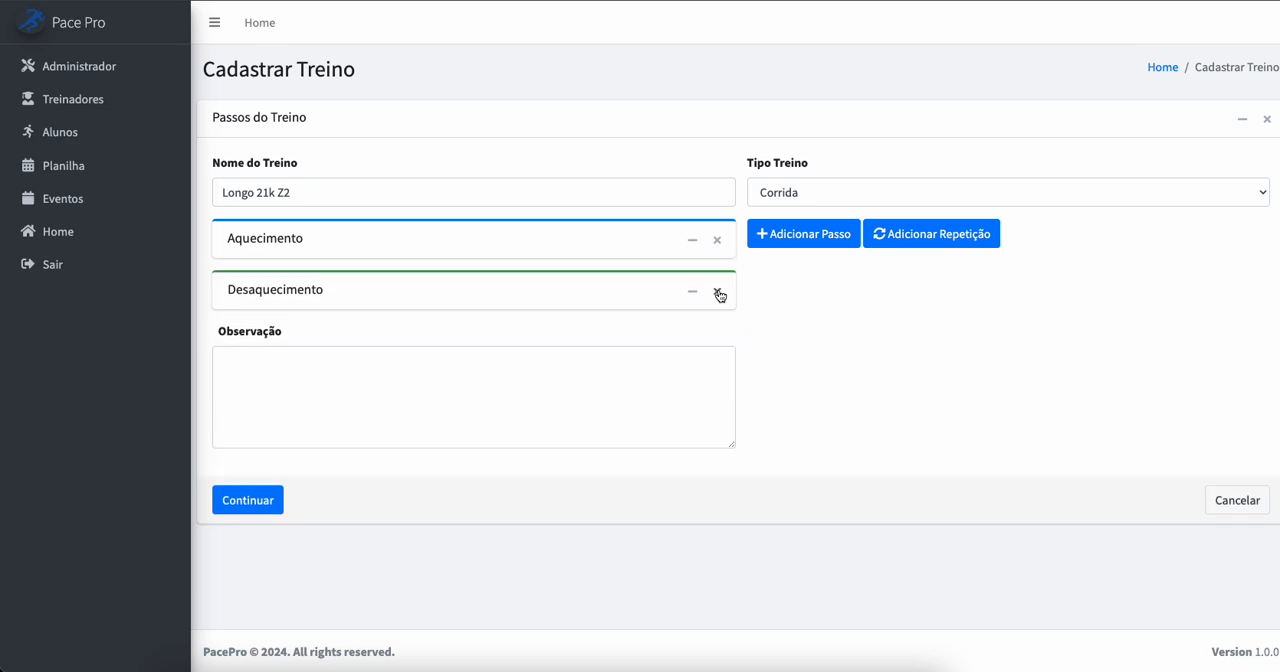
click(940, 233)
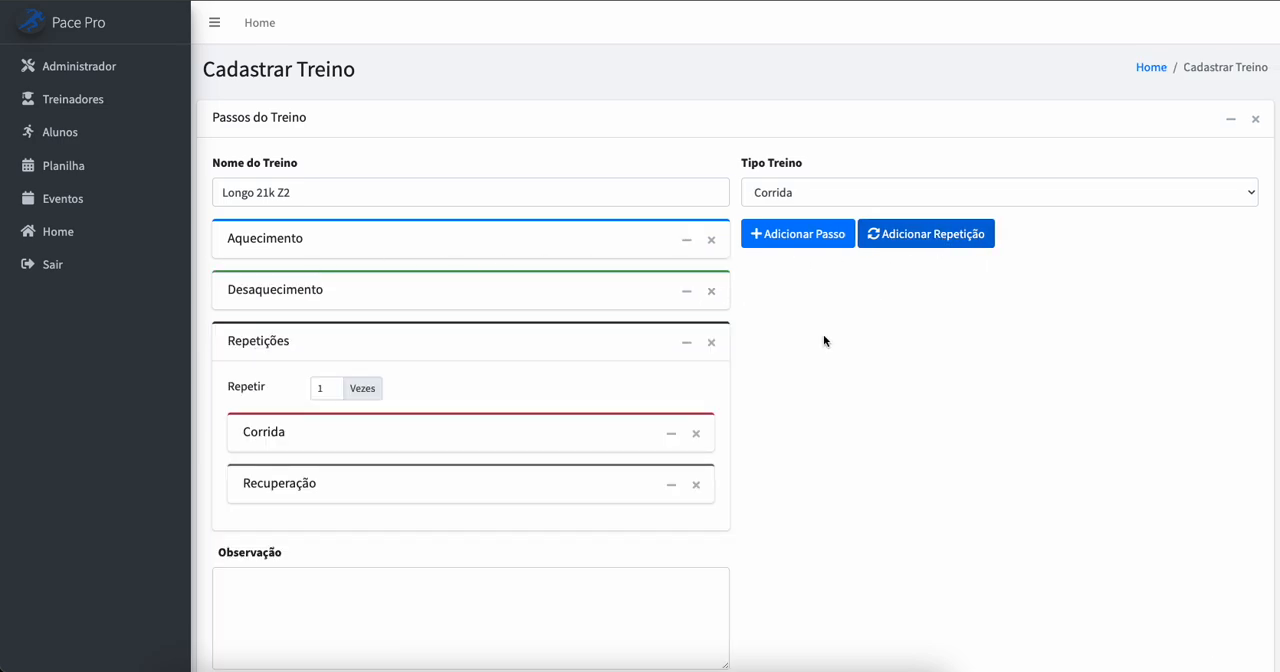
drag(441, 344, 449, 288)
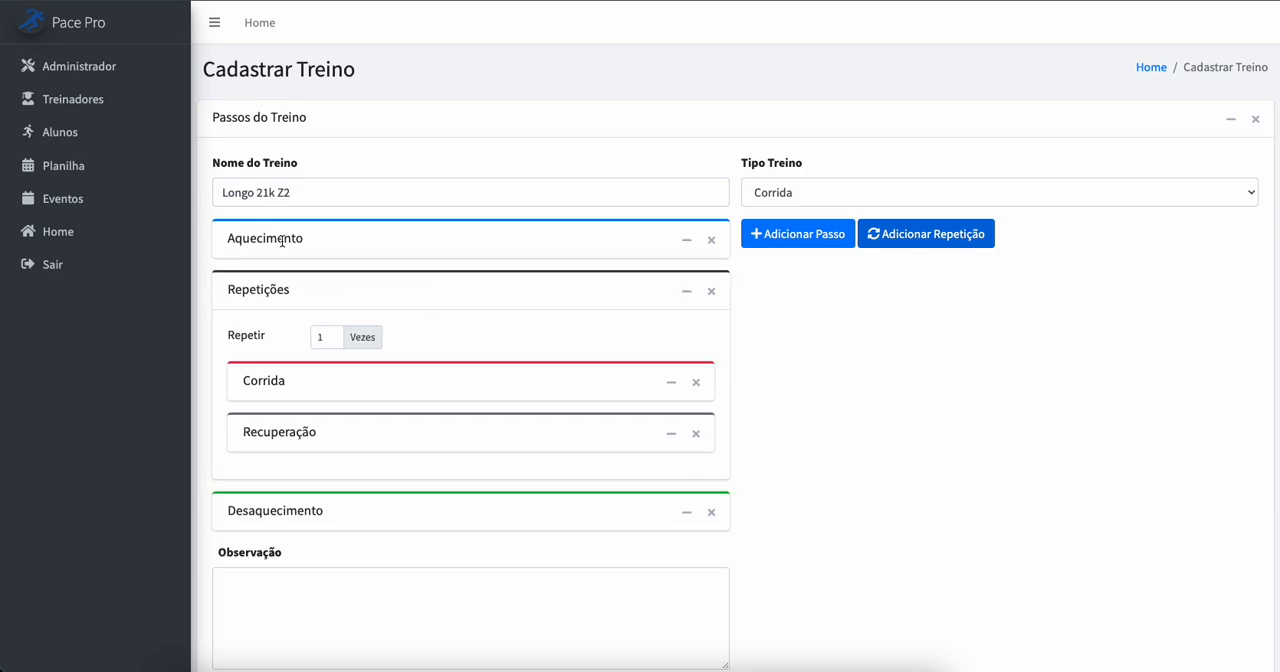
click(326, 339)
text(6)
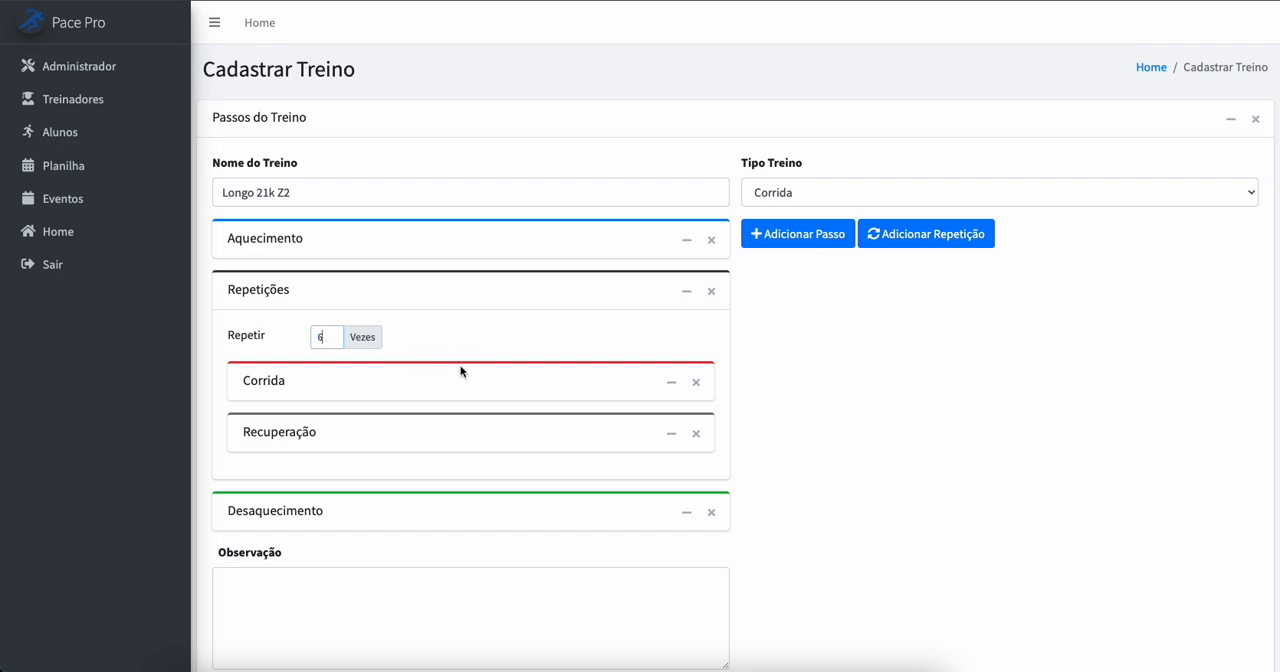
Step: Expand the Corrida, Recuperação and Desaquecimento steps to examine their fields, then collapse Corrida and Recuperação again
click(357, 384)
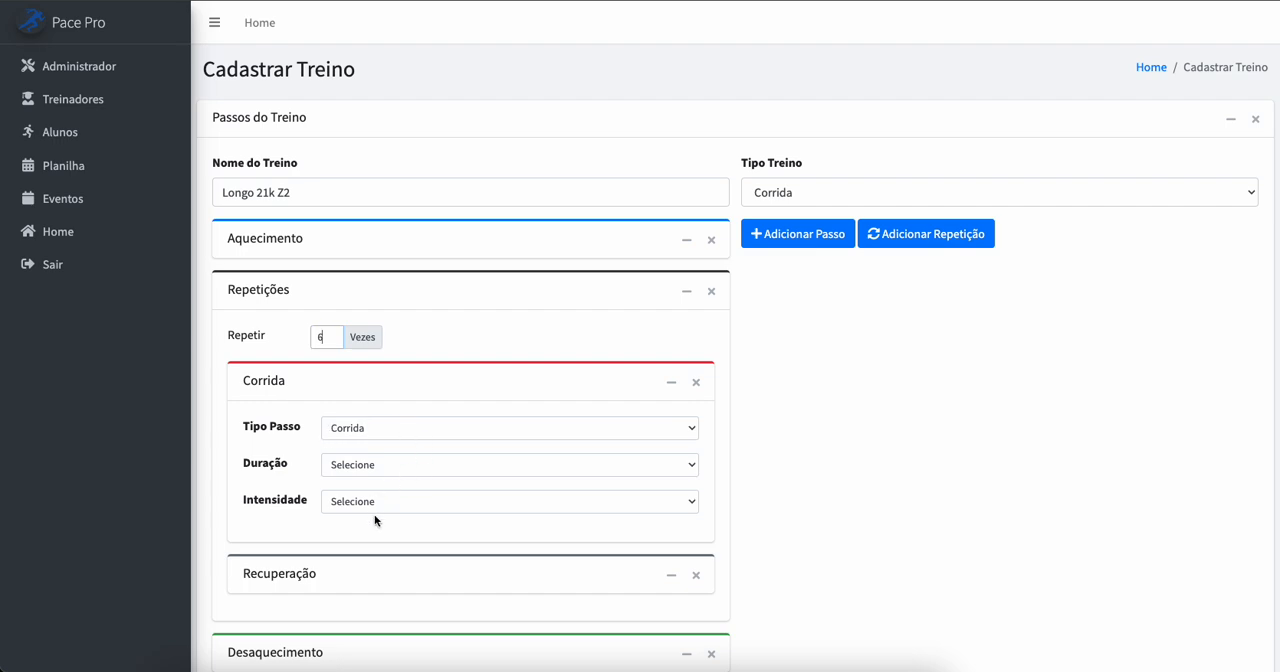
click(350, 580)
scroll(352, 578, down, 3)
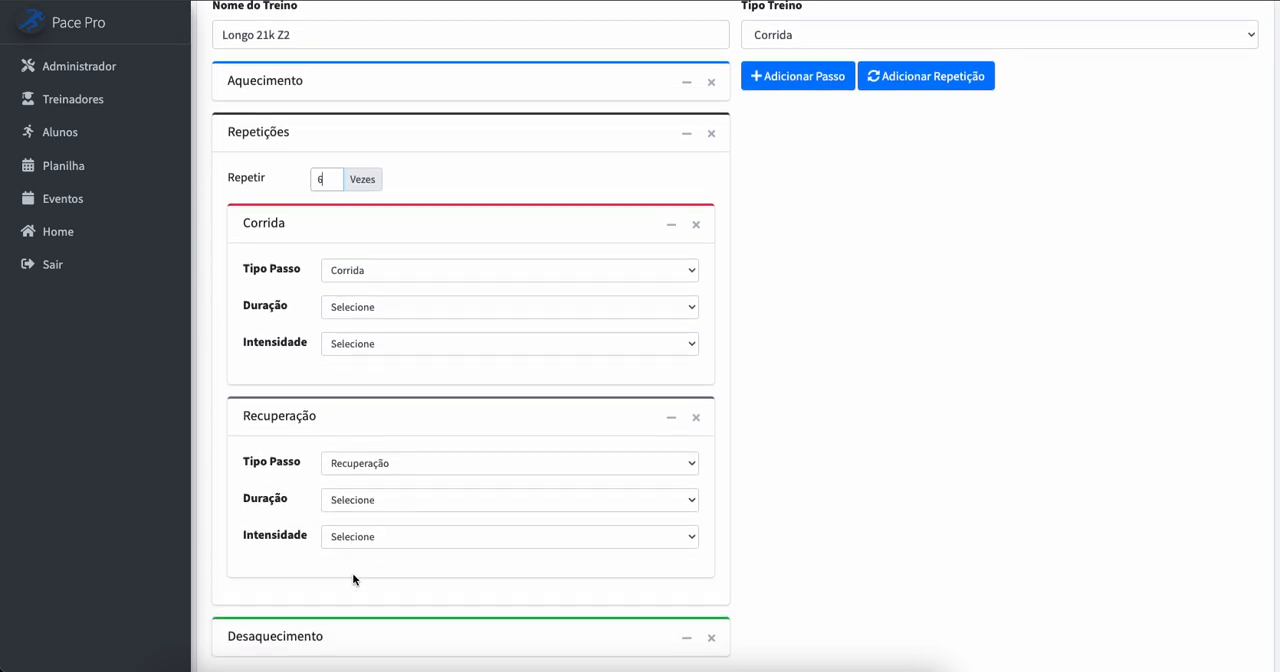
scroll(466, 498, up, 3)
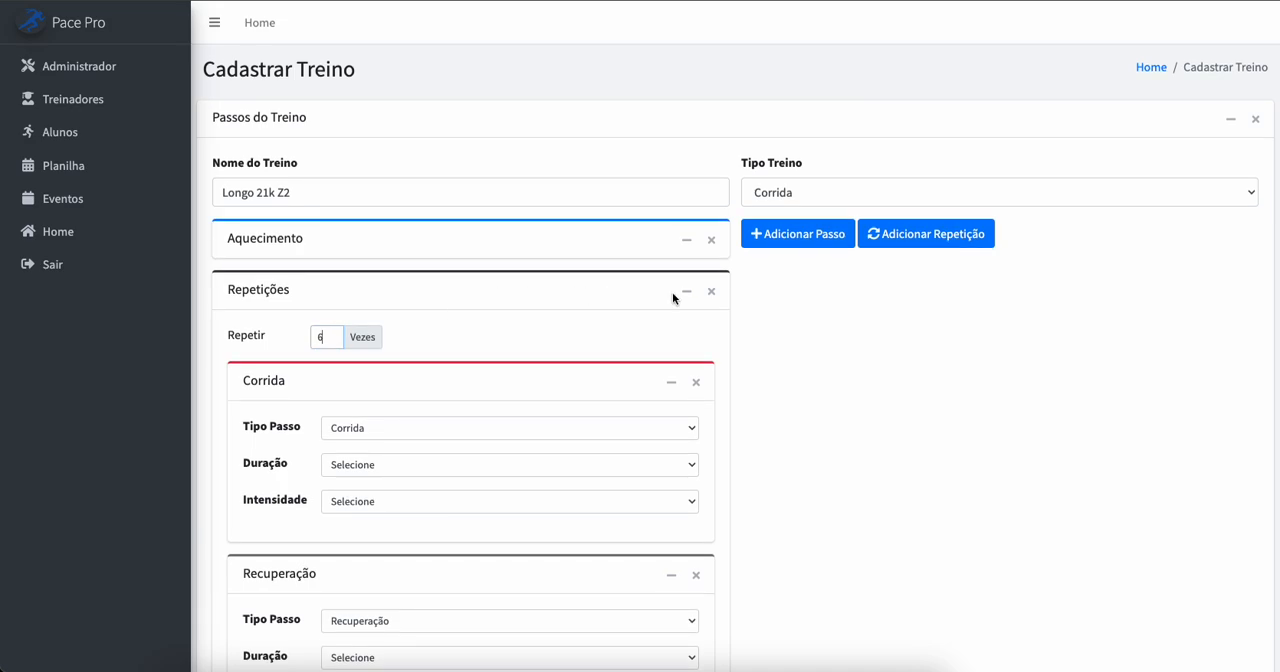
scroll(496, 358, down, 5)
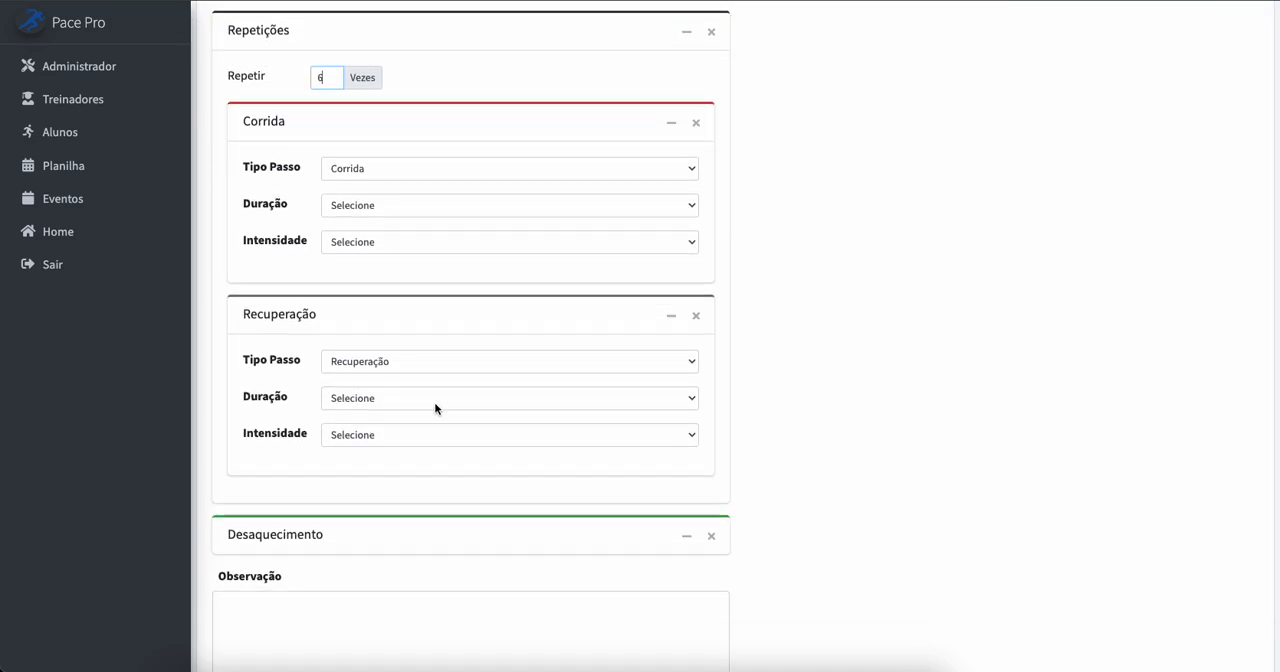
click(438, 496)
scroll(438, 496, down, 2)
scroll(436, 492, down, 3)
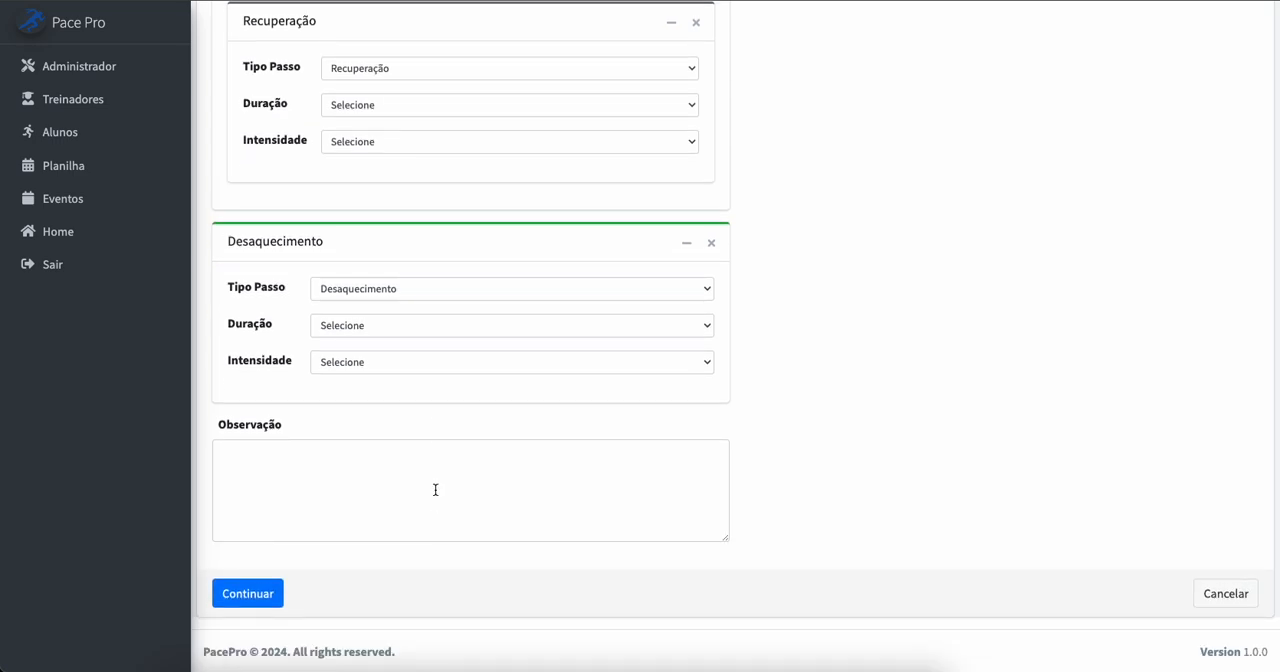
scroll(435, 489, up, 10)
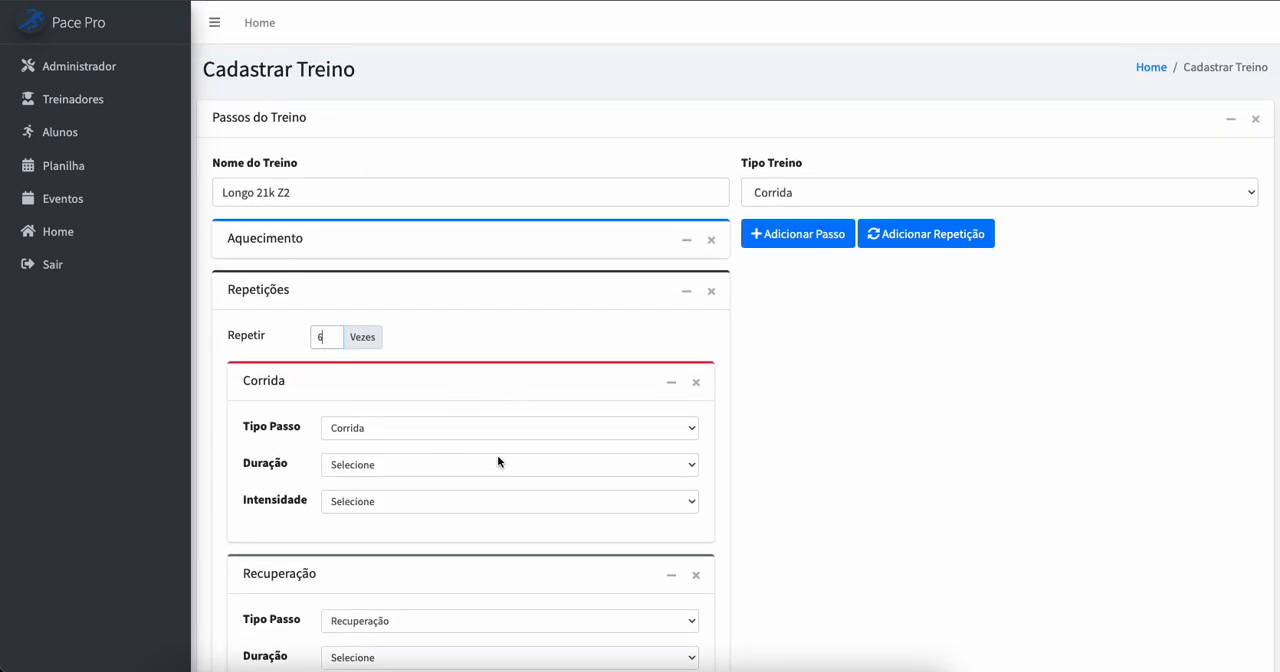
scroll(560, 425, down, 2)
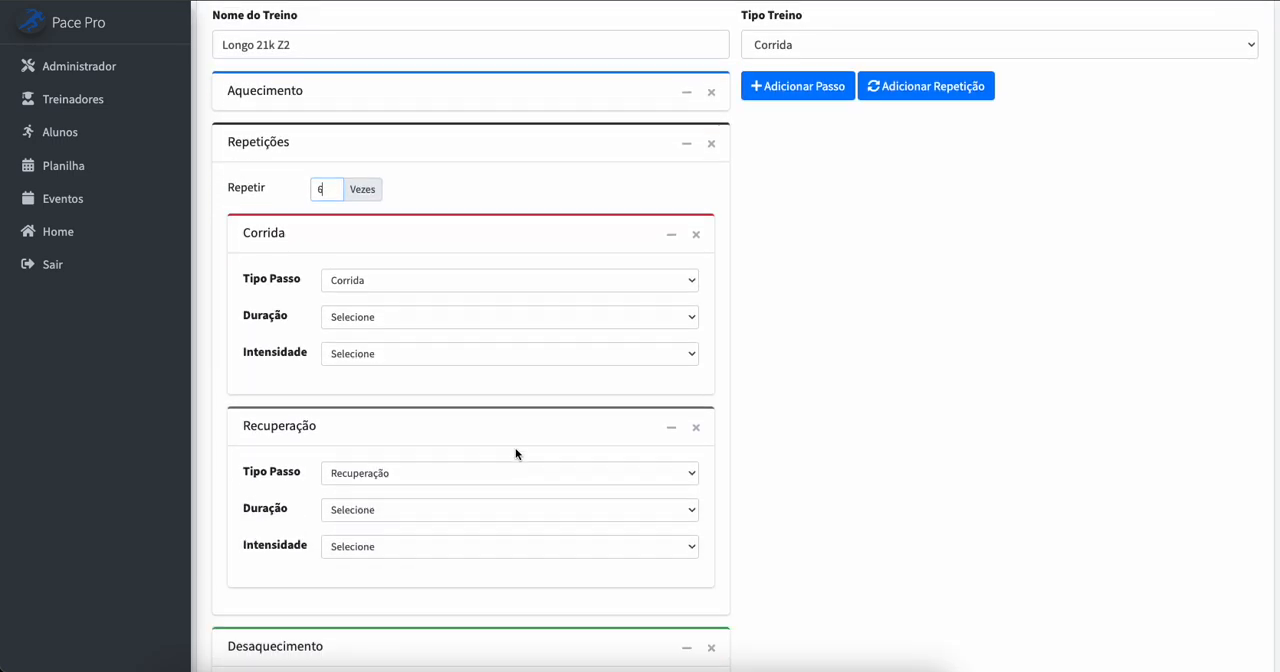
click(451, 400)
click(421, 204)
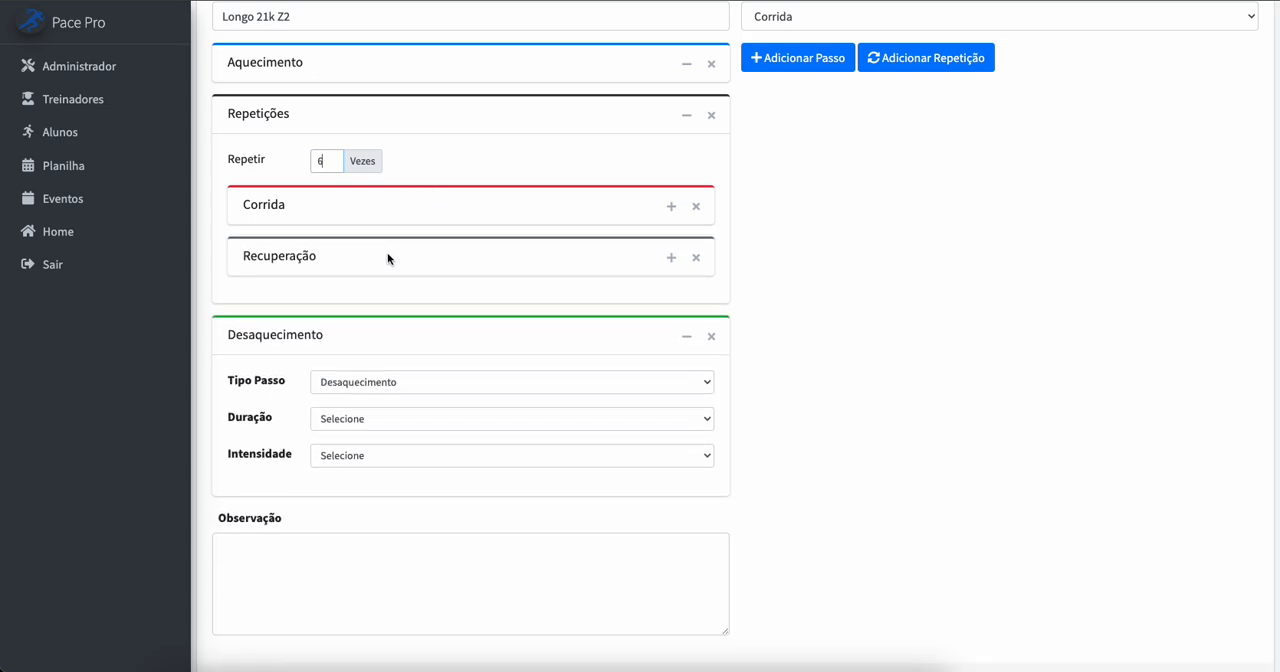
Step: Try swapping Corrida and Recuperação inside the Repetições block, and add a new Corrida step at the end of that block
drag(466, 256, 390, 202)
drag(381, 256, 382, 199)
click(800, 62)
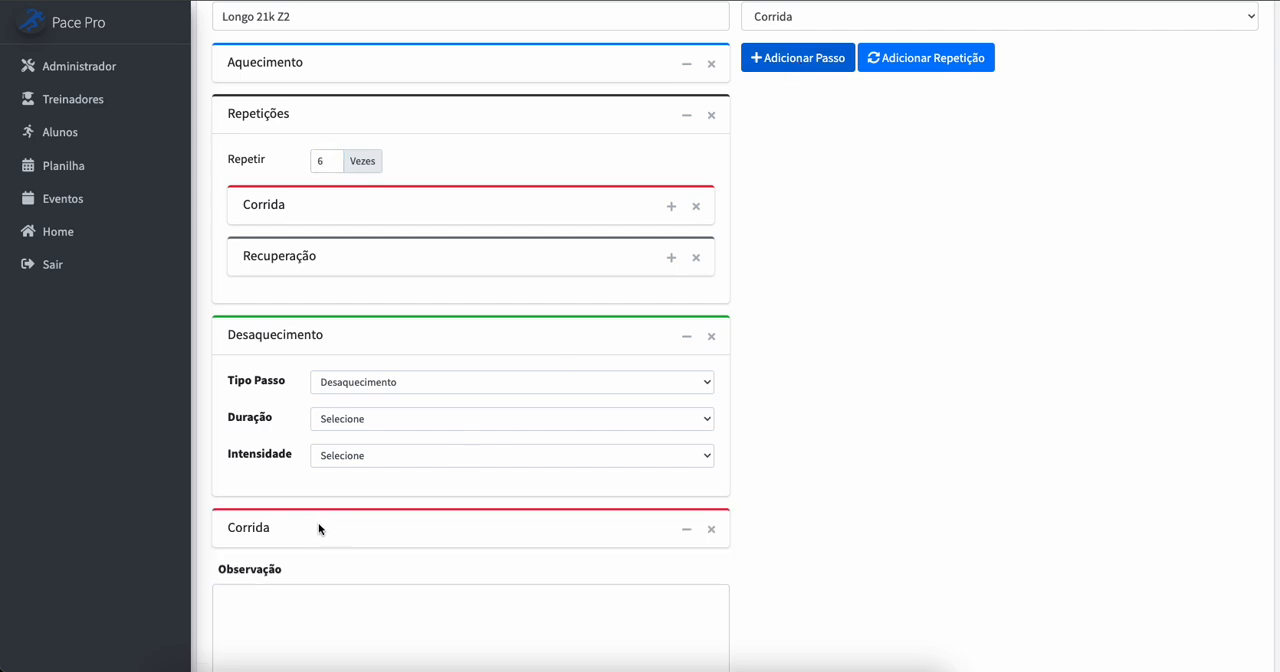
drag(320, 526, 336, 296)
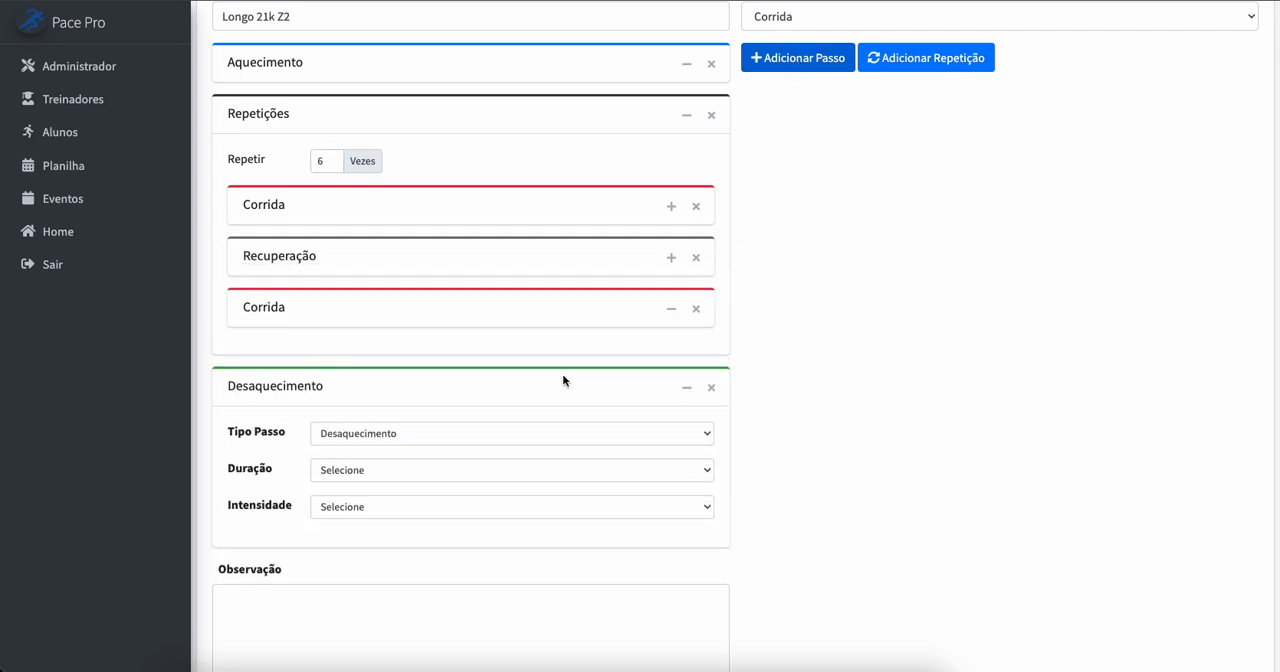
Step: Remove every existing step and the repetition block from the workout, and add one new Corrida step
click(696, 308)
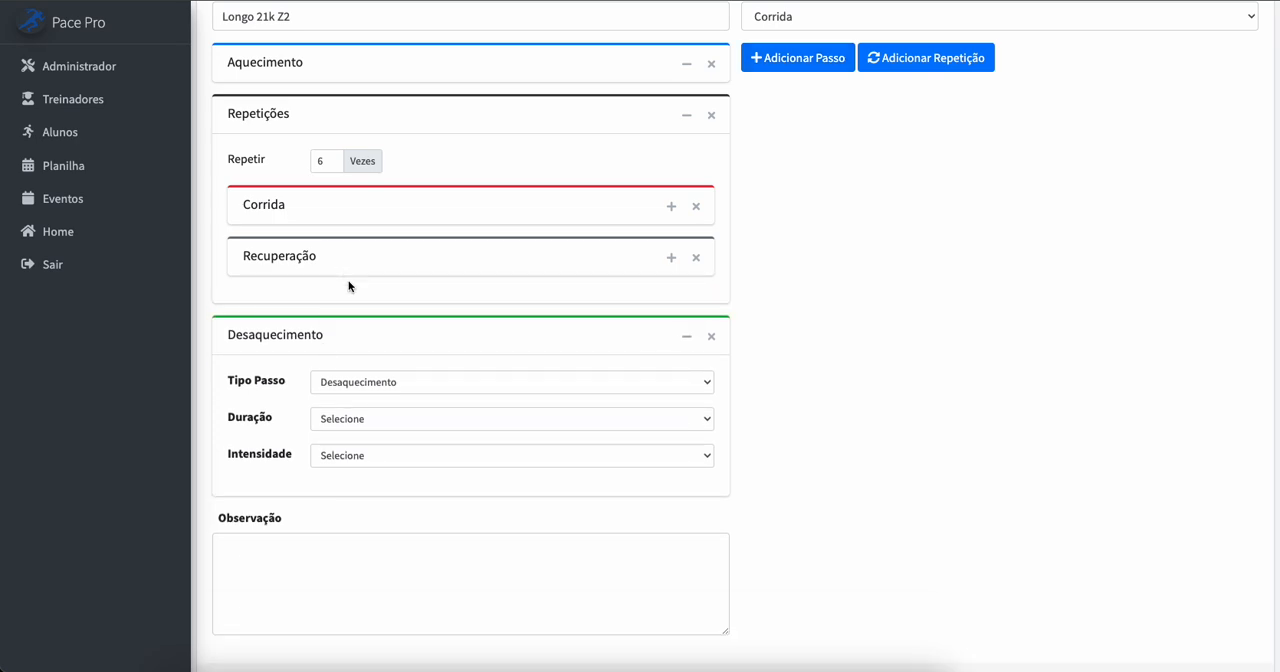
scroll(383, 373, up, 2)
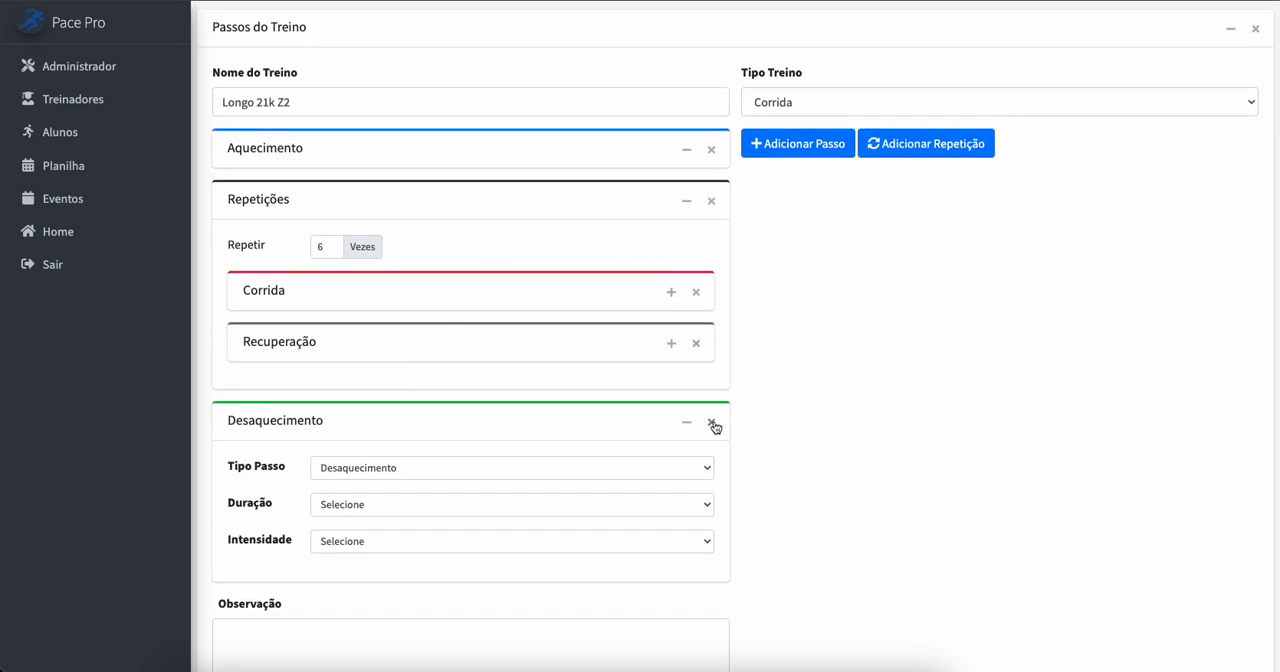
click(712, 423)
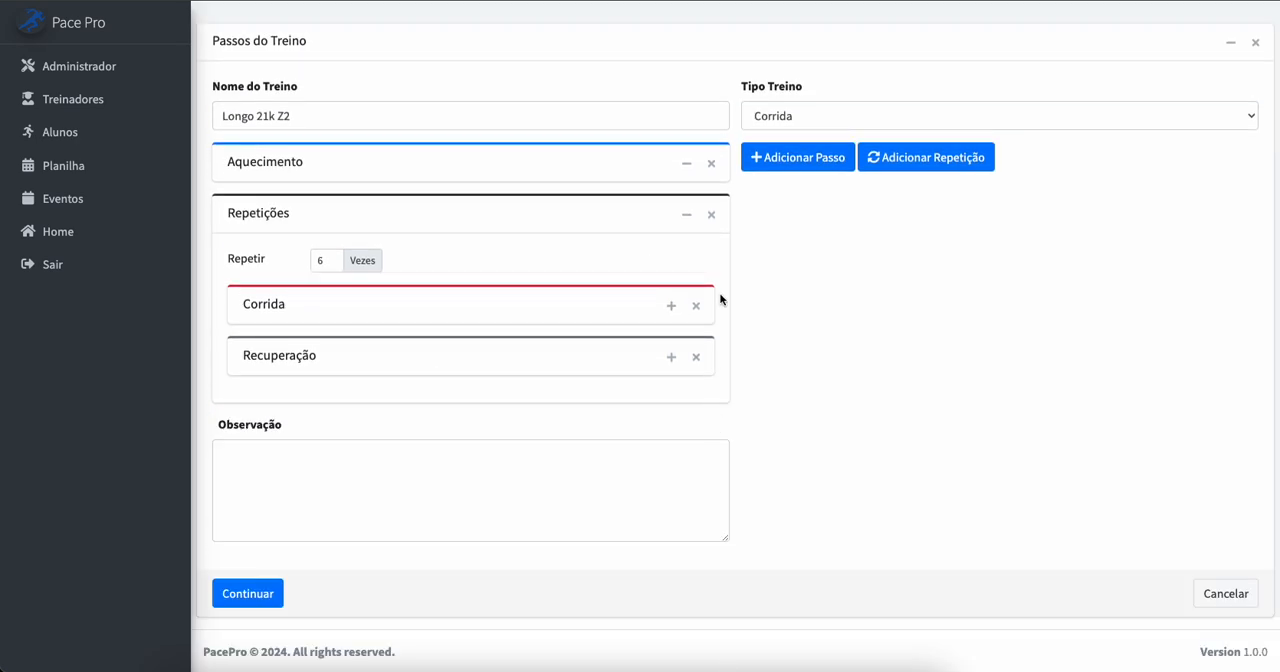
click(712, 214)
click(716, 241)
click(771, 240)
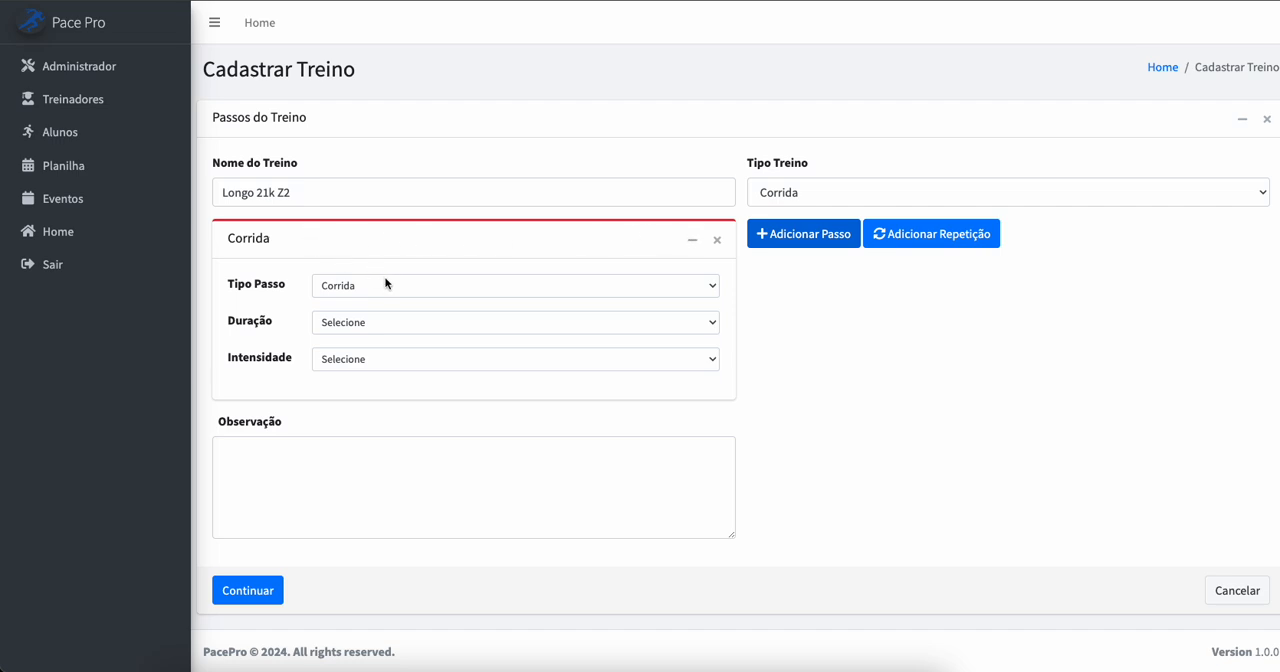
Step: Try Aquecimento, Corrida, Descanso and Desaquecimento as the step's type, and return it to Corrida
click(386, 285)
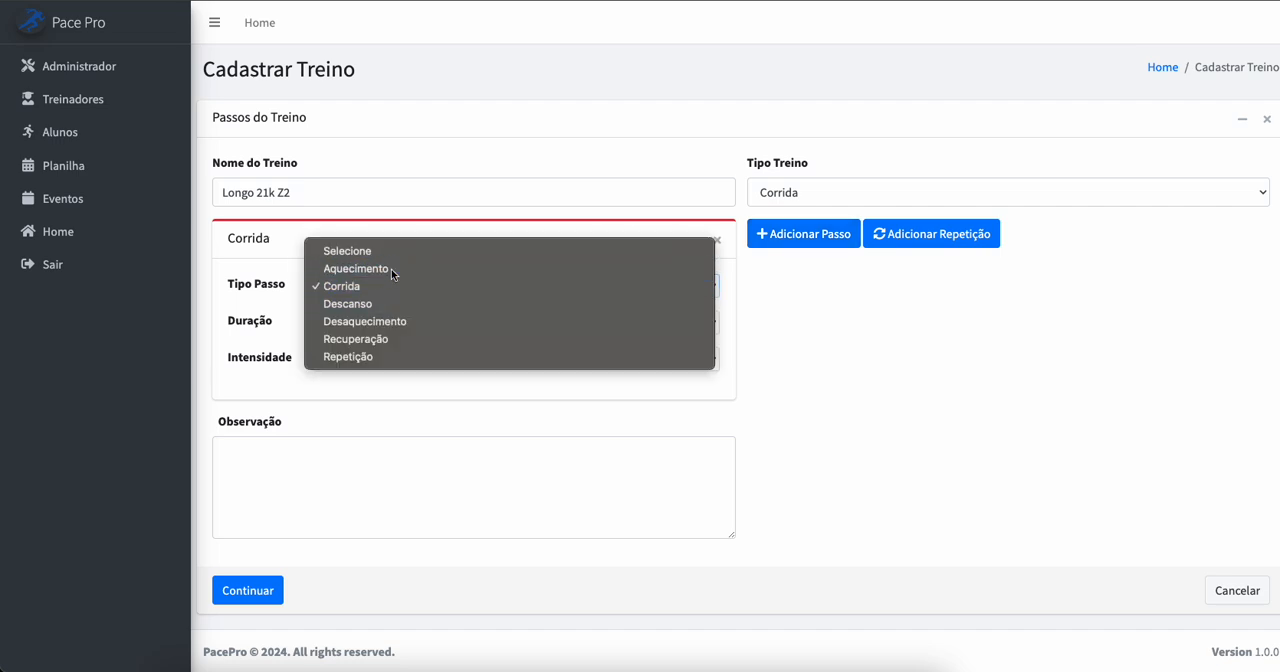
click(391, 269)
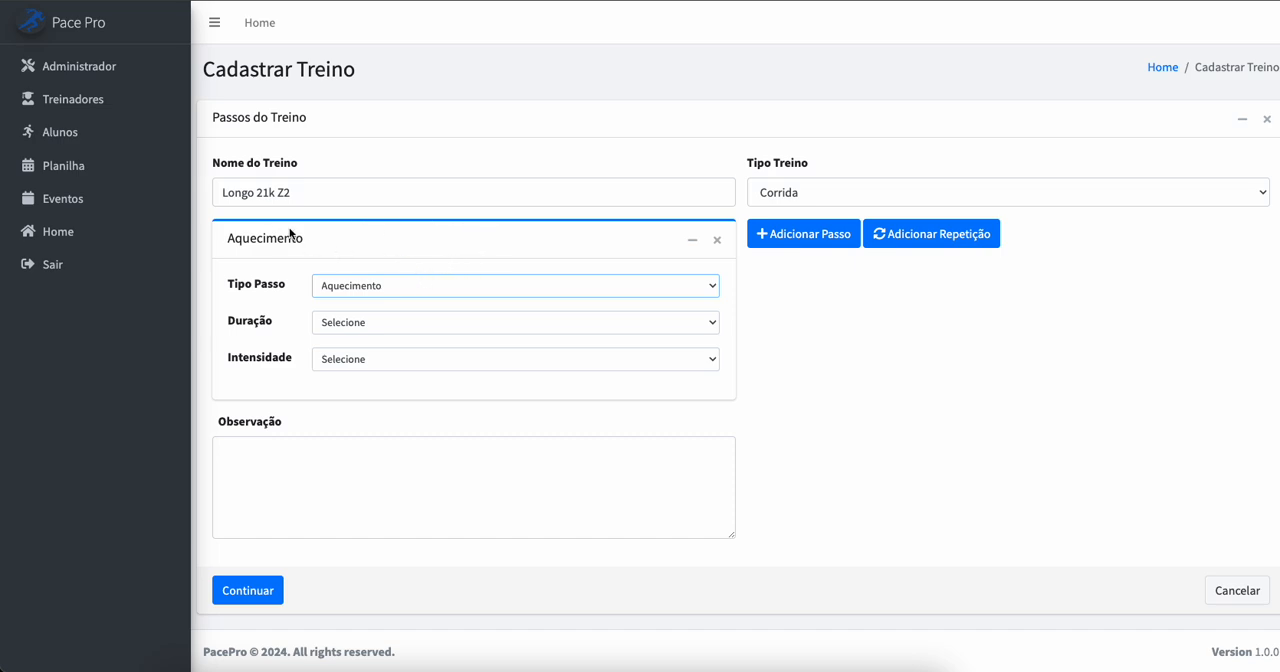
click(410, 284)
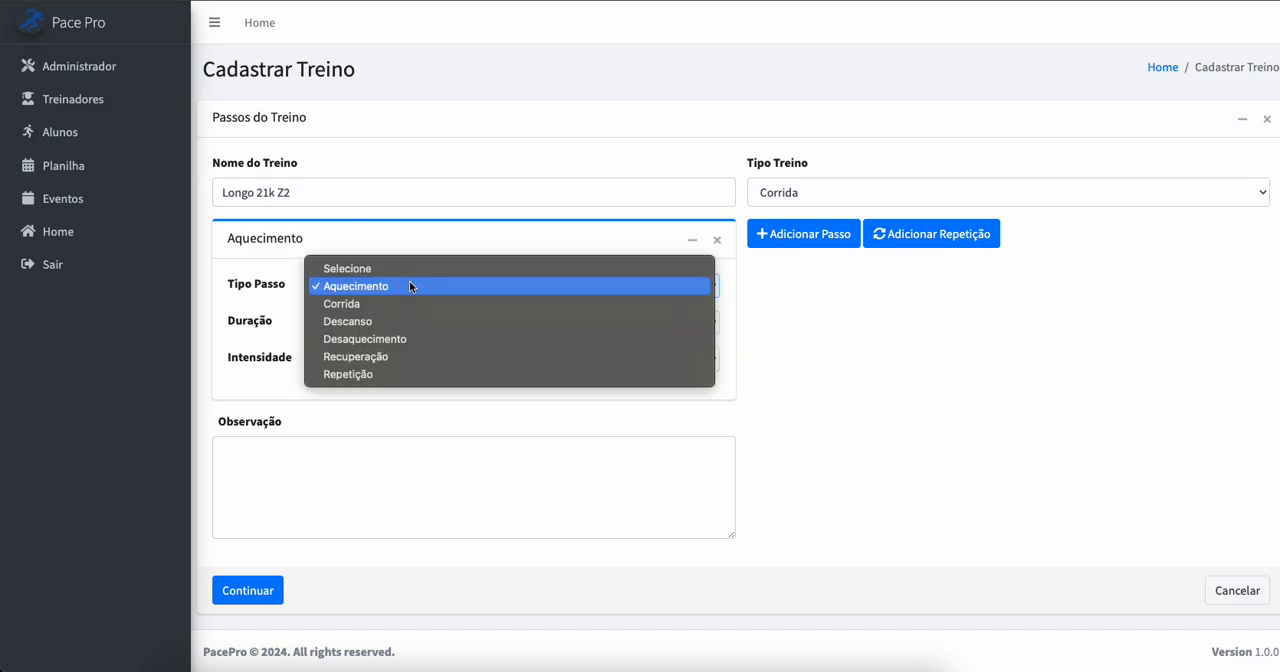
click(394, 301)
click(377, 294)
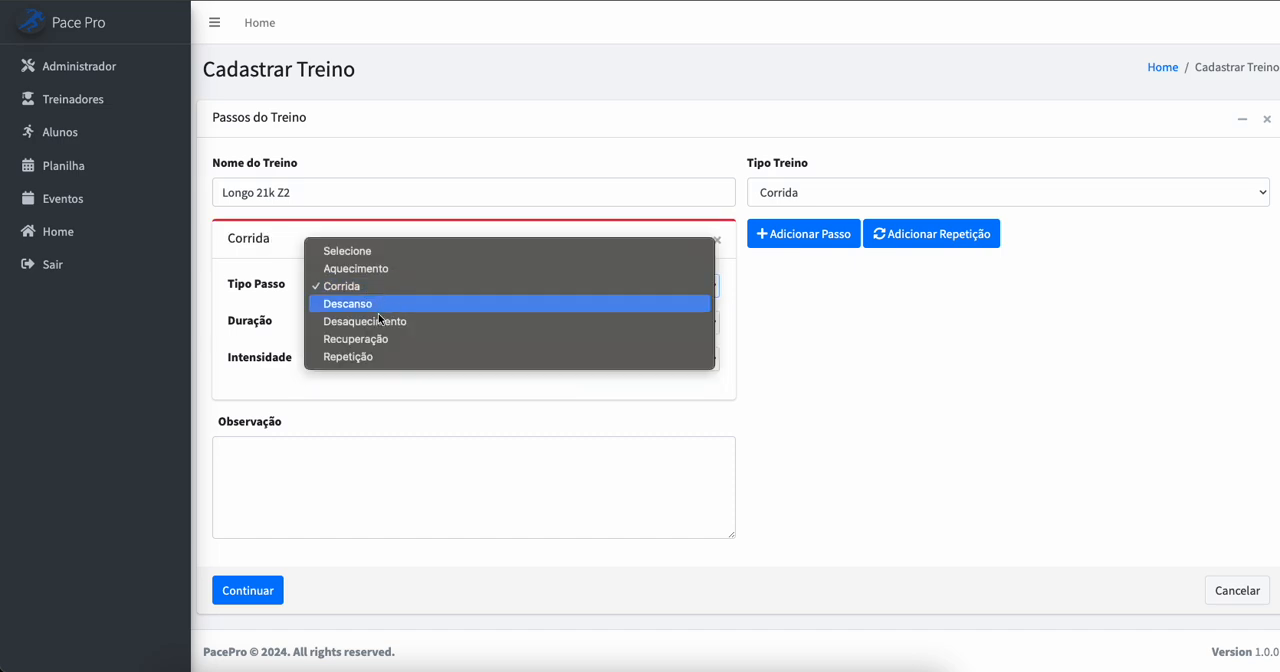
click(380, 305)
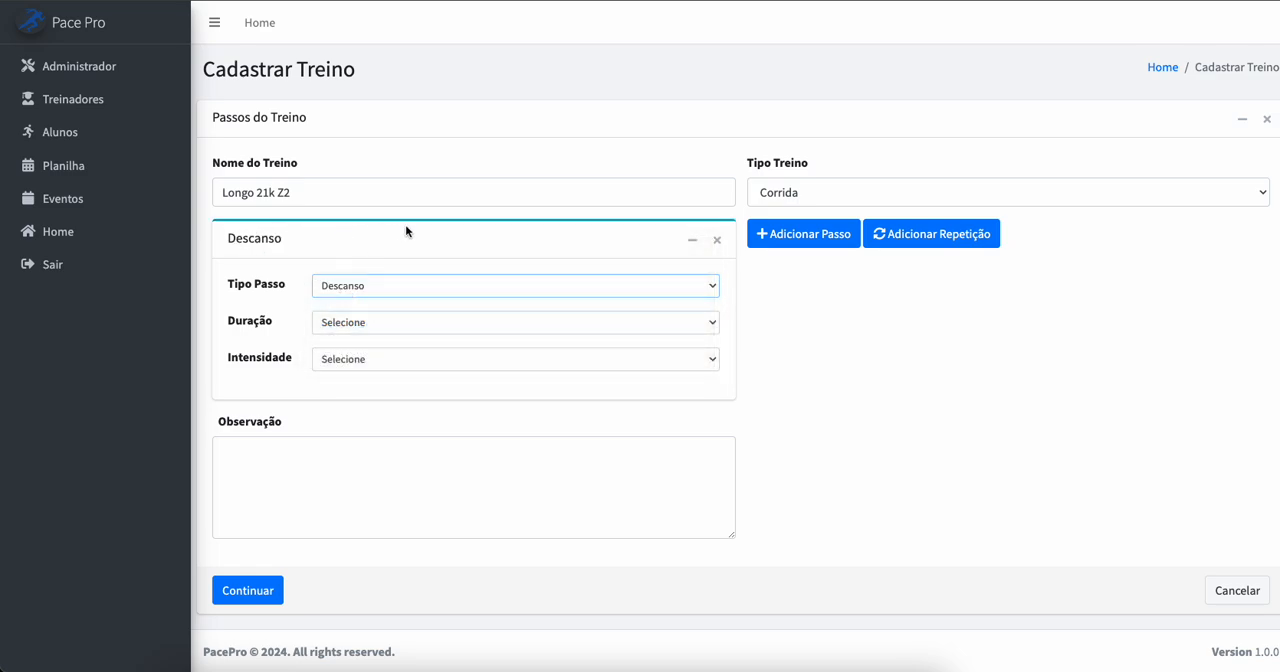
click(393, 284)
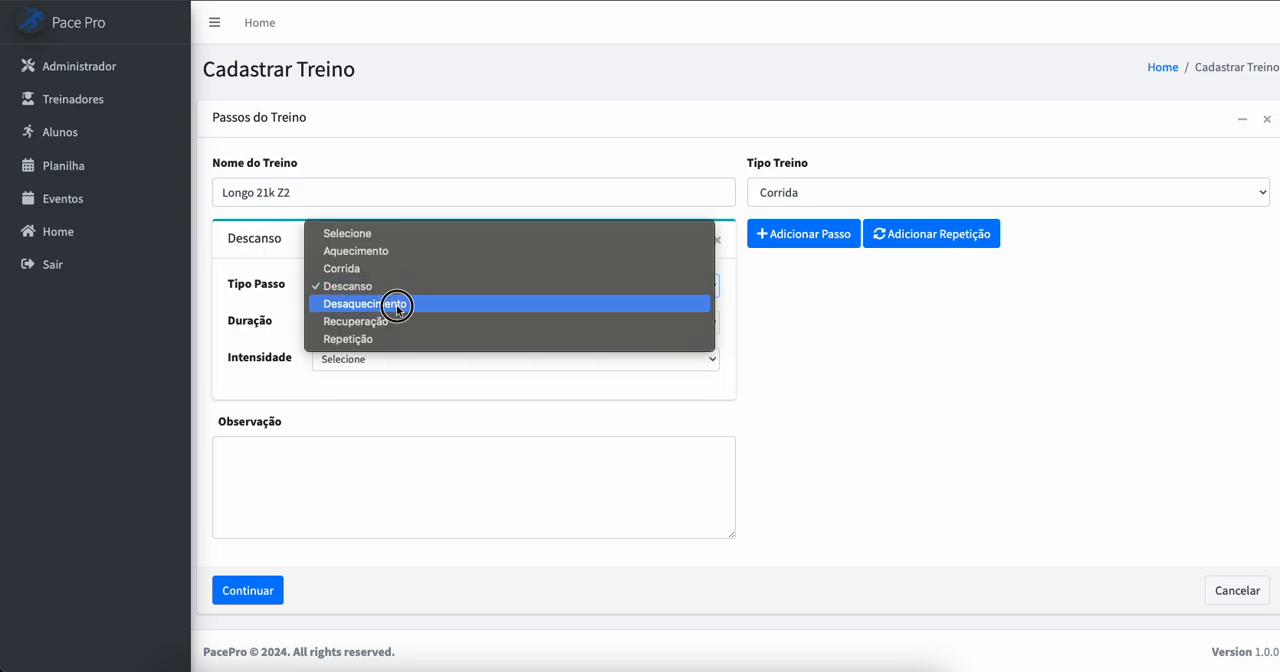
click(396, 305)
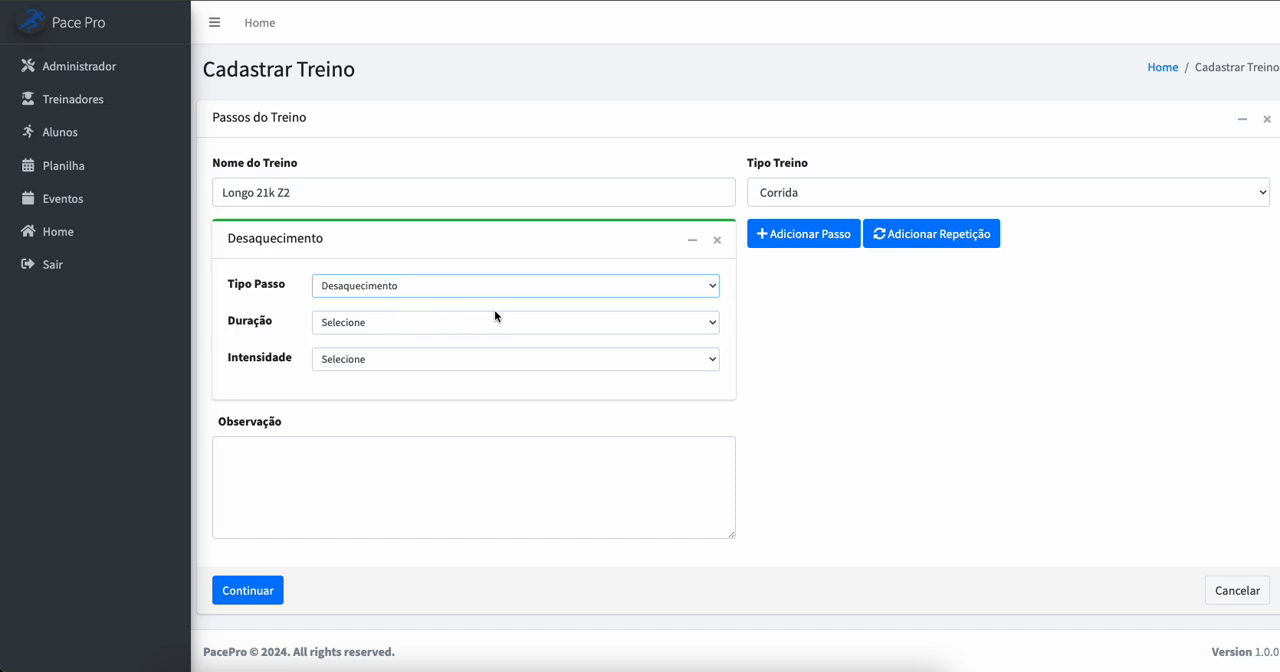
click(453, 287)
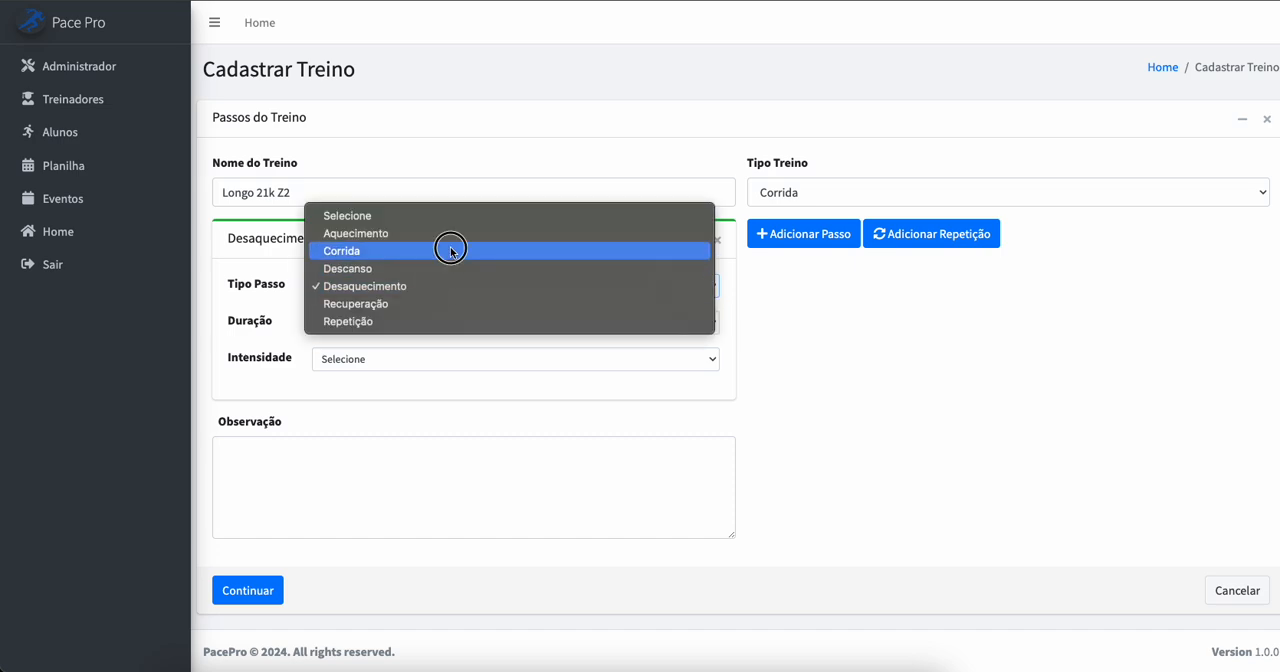
click(449, 249)
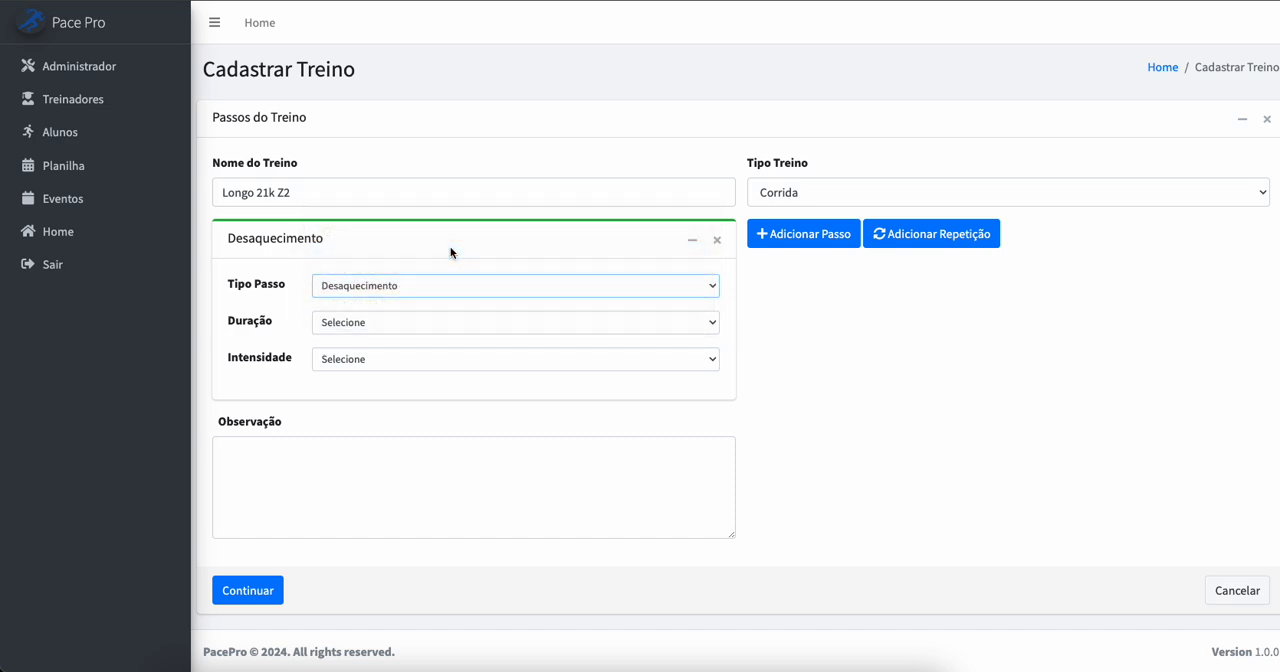
Step: Set the Corrida step's duration type to Distância with a distance of 21 km
click(425, 321)
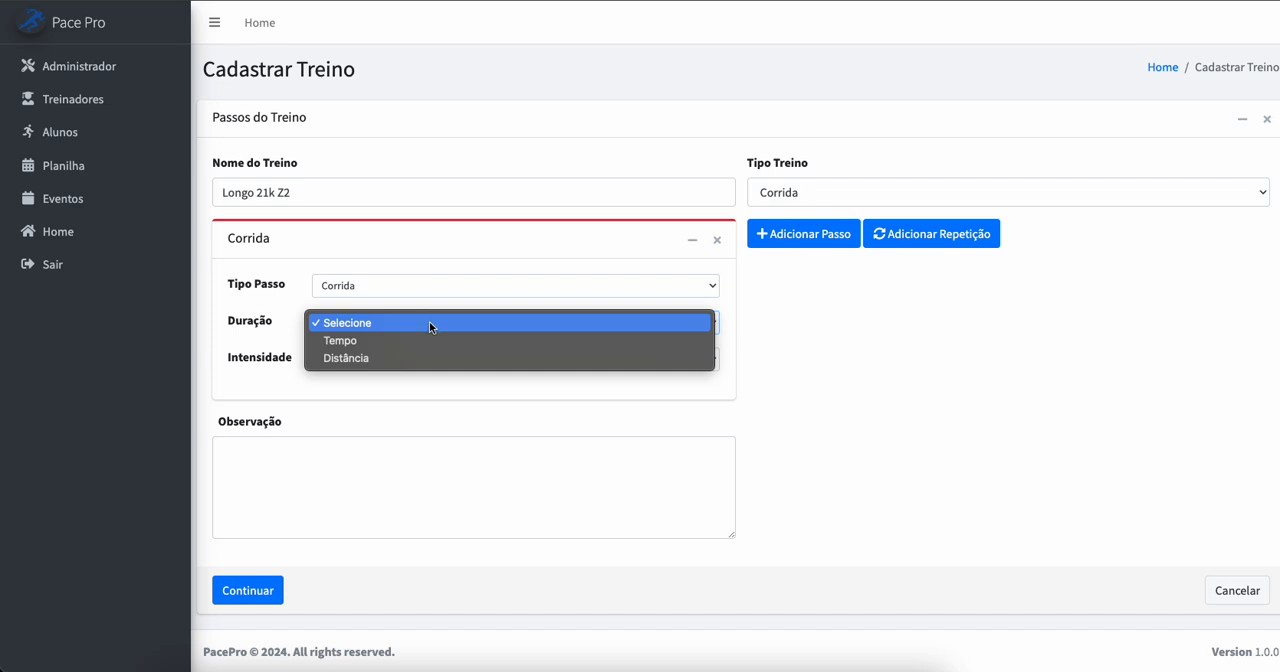
click(424, 356)
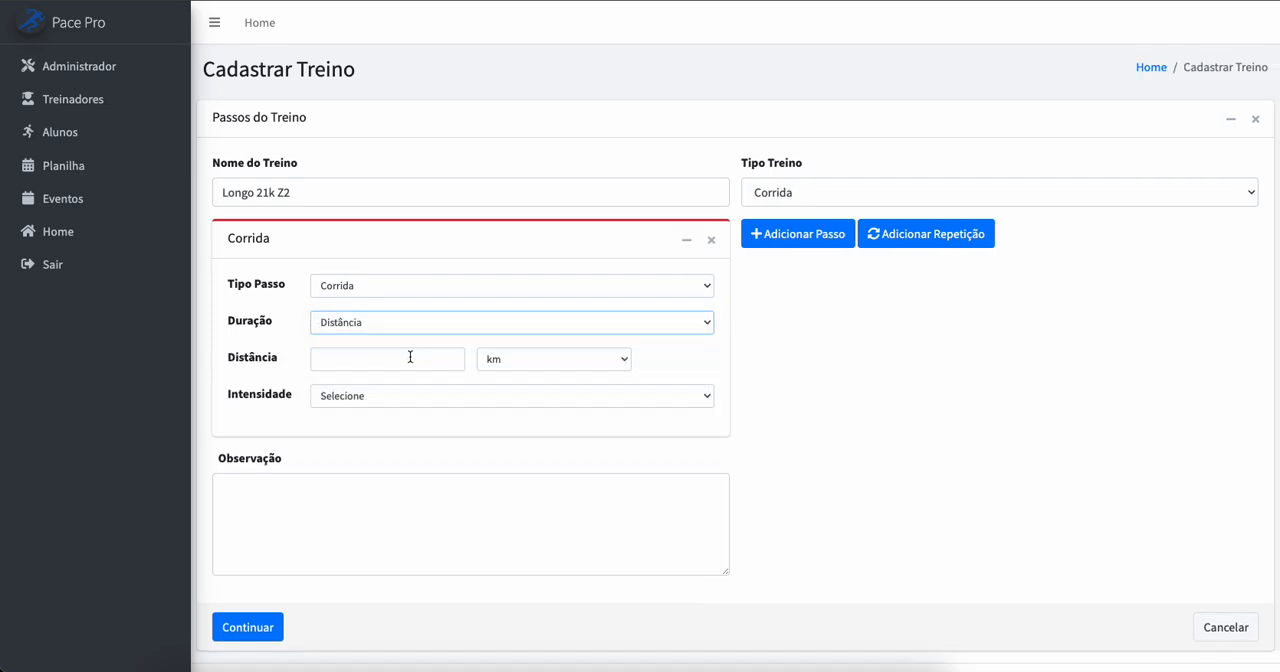
click(397, 366)
text(21)
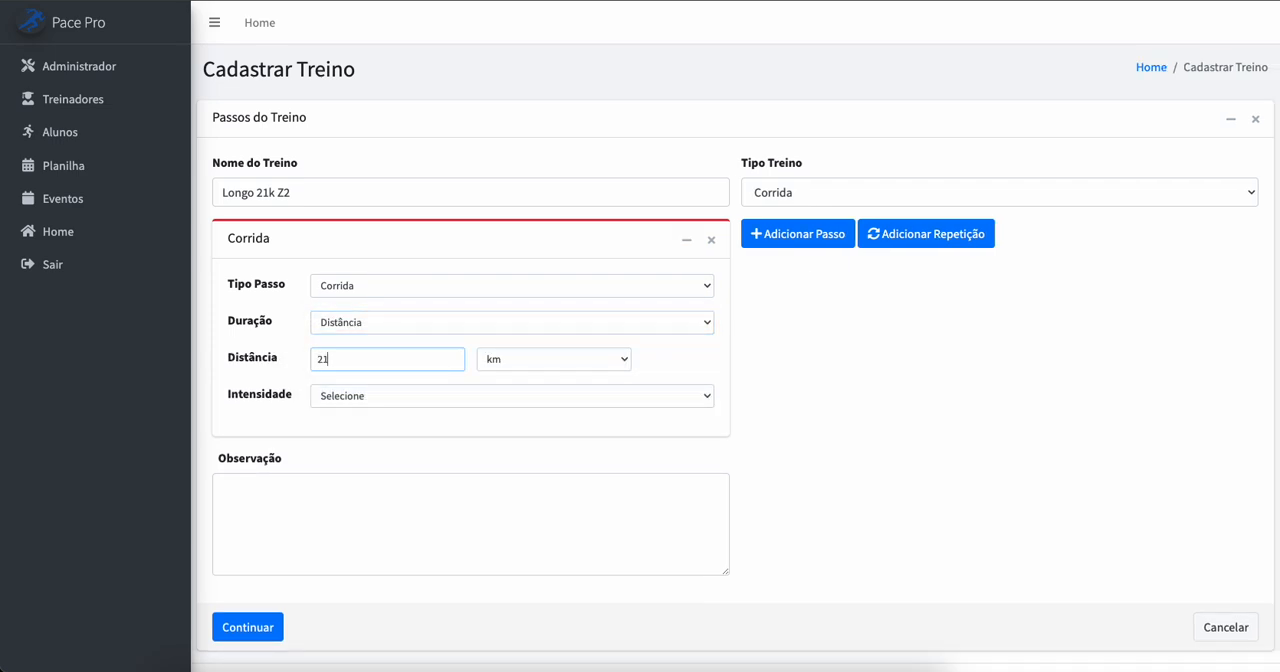
click(508, 368)
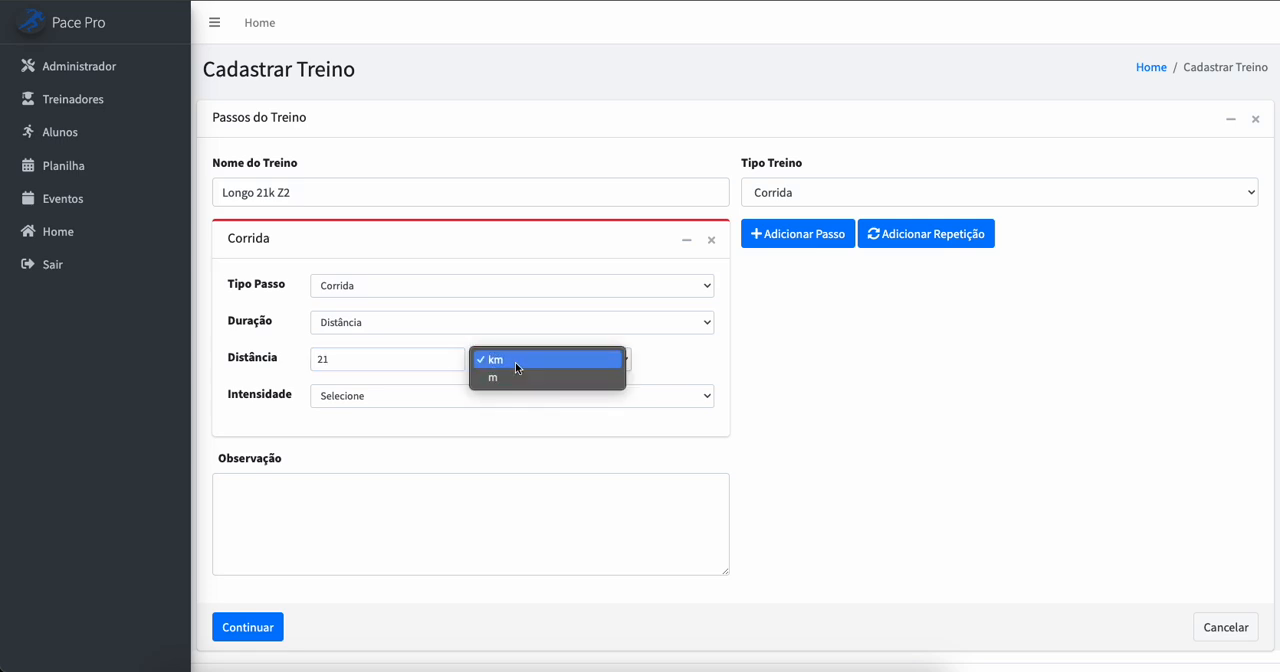
click(515, 362)
Step: Set the Corrida step's intensity to Pace with Zona 2 as the pace zone
click(449, 392)
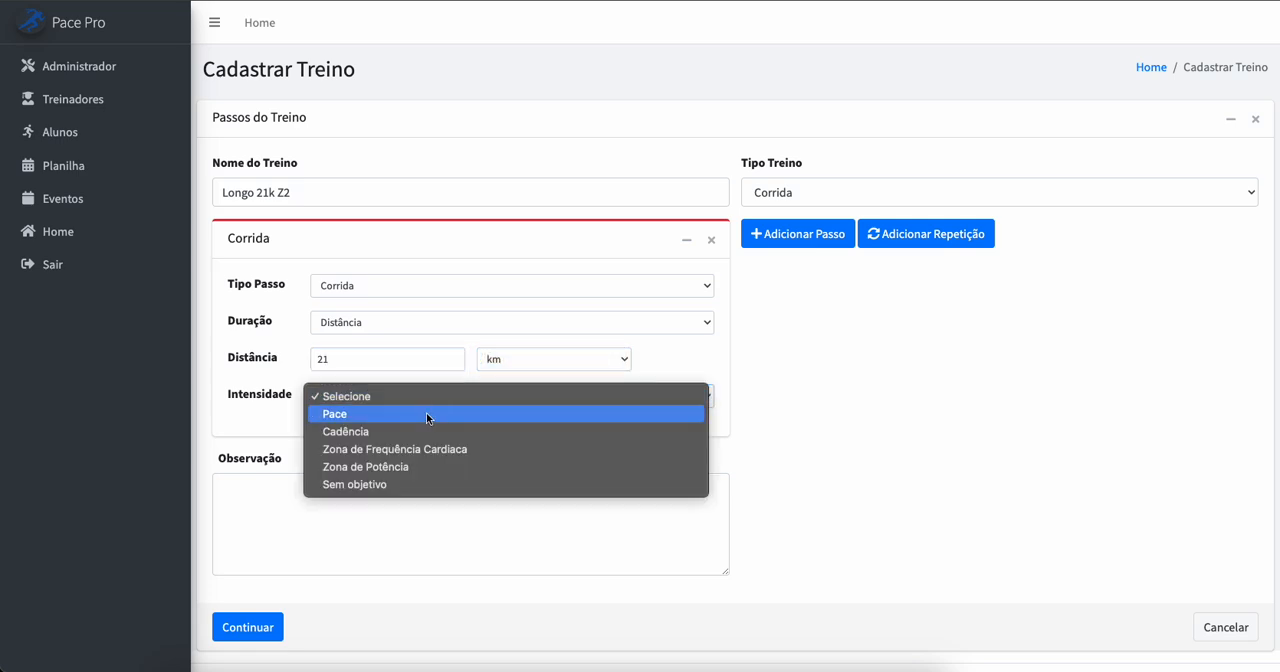
click(427, 412)
click(418, 431)
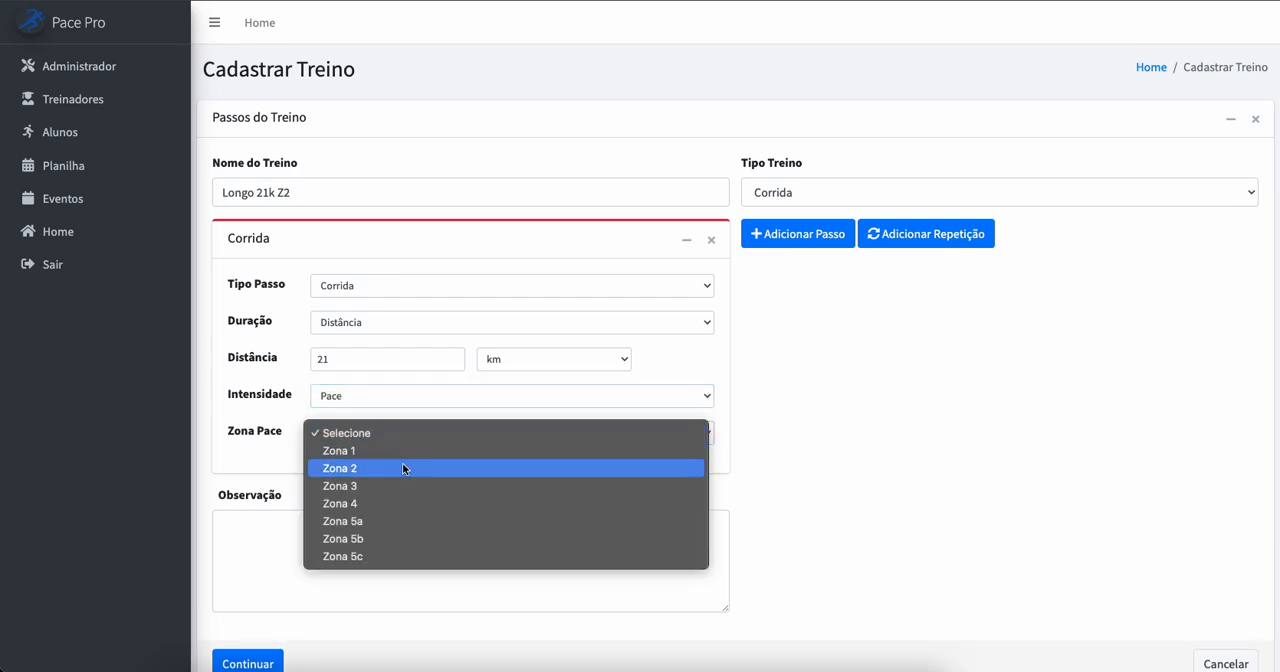
click(401, 467)
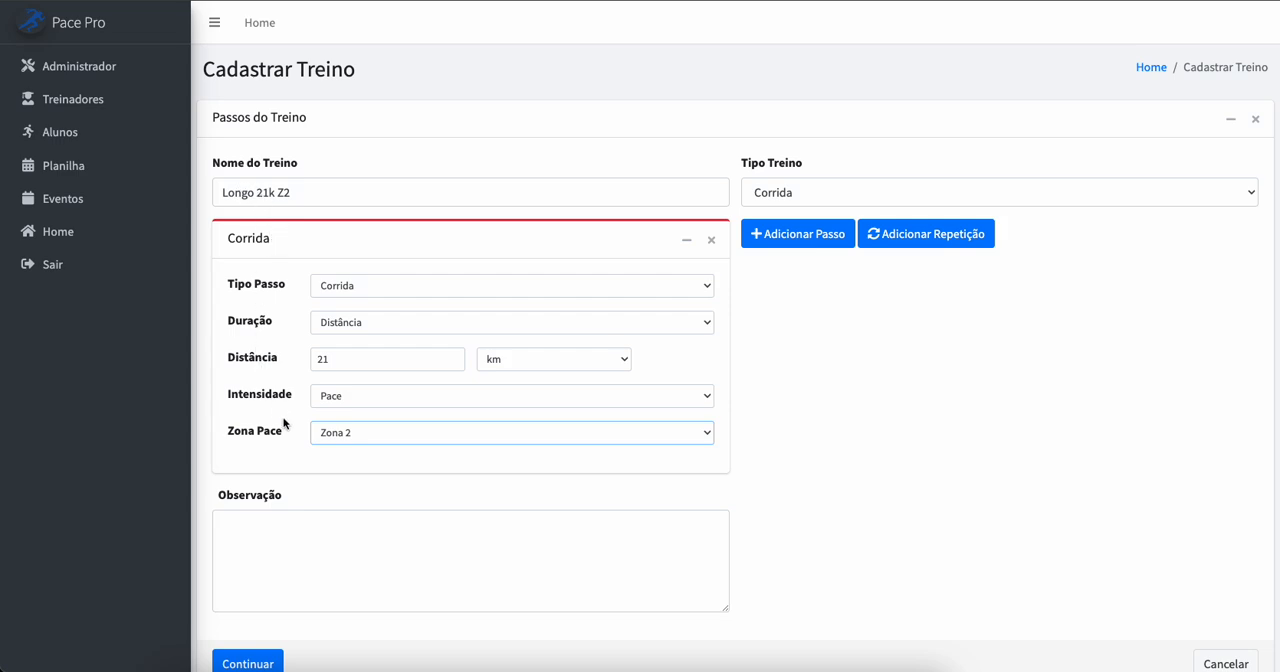
click(368, 440)
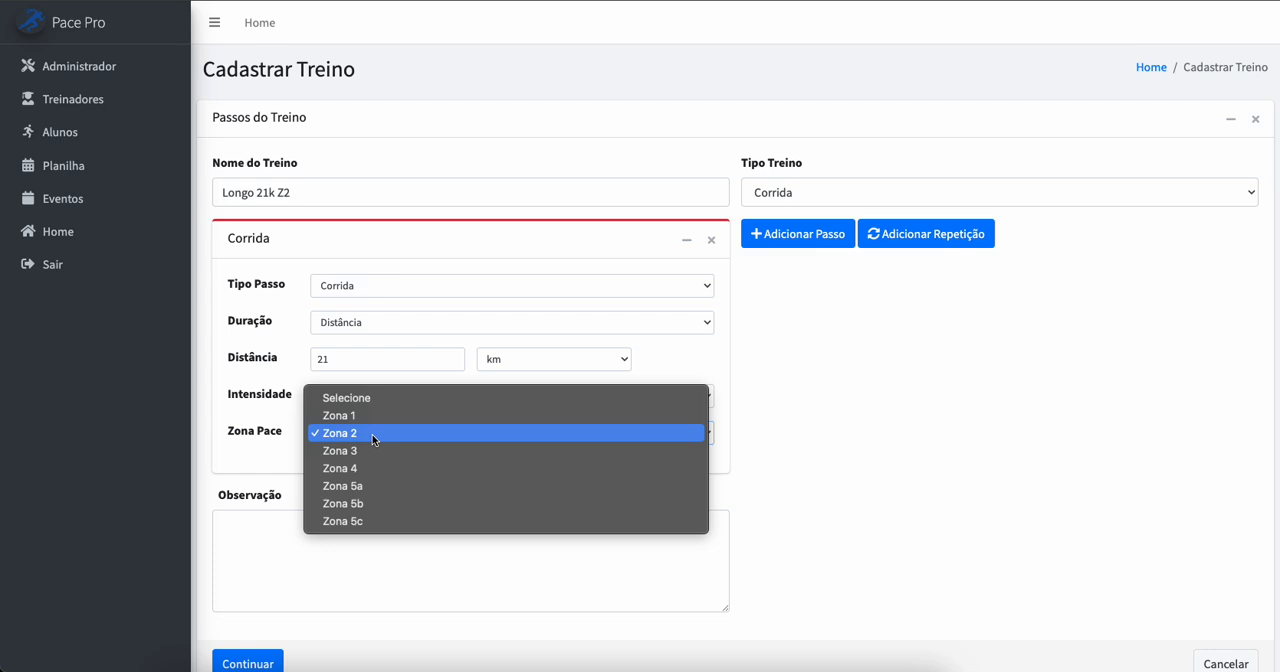
click(372, 440)
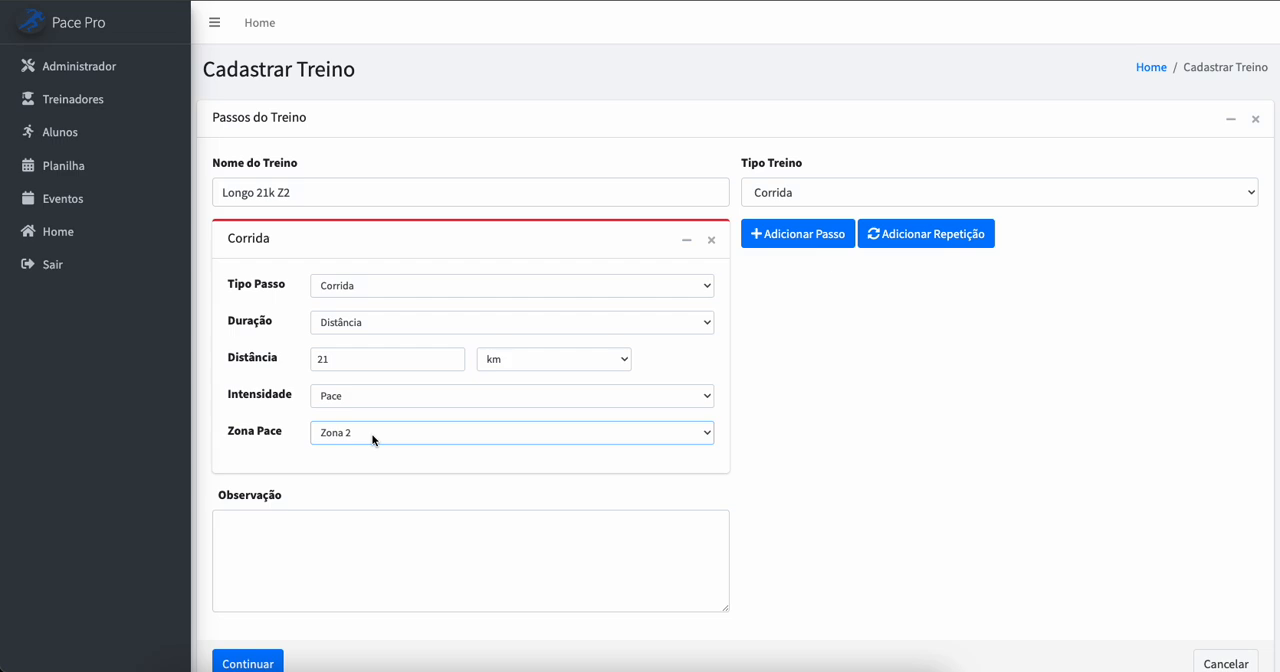
Step: Enter the workout note "Realizar treino em Z2" and save the workout to the library
click(308, 520)
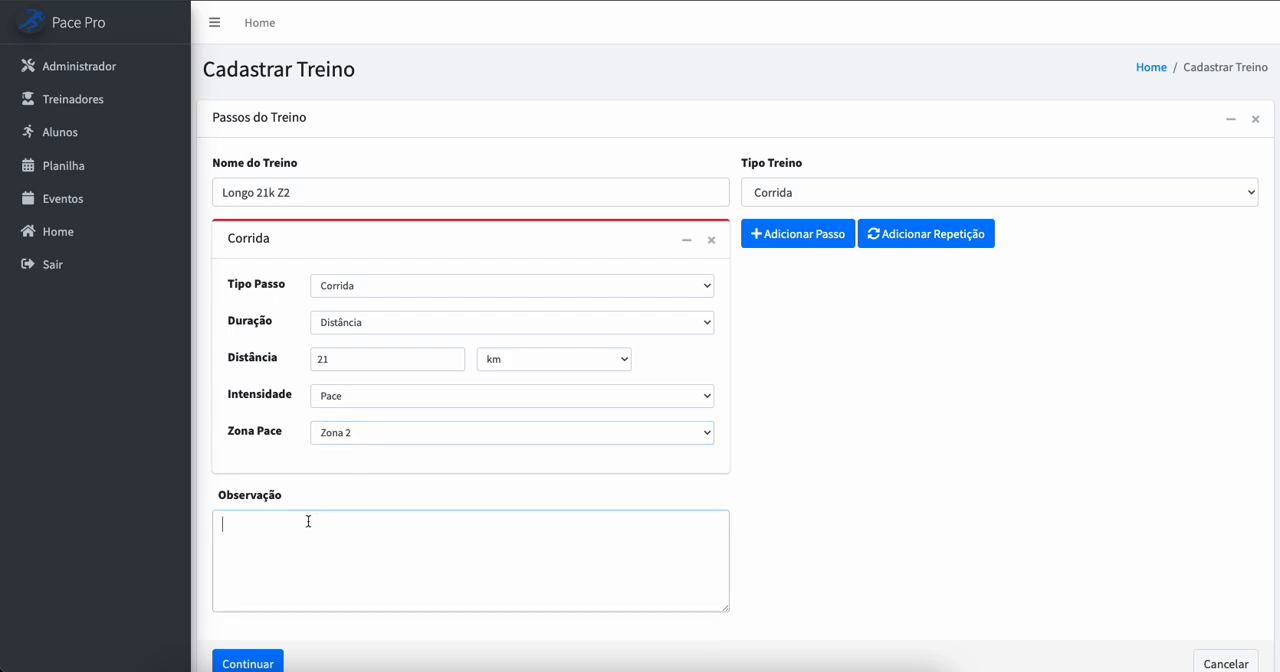
text(T)
text(ealizar)
key(BackSpace)
key(BackSpace)
key(BackSpace)
text(zar treino em Z2)
scroll(555, 476, down, 1)
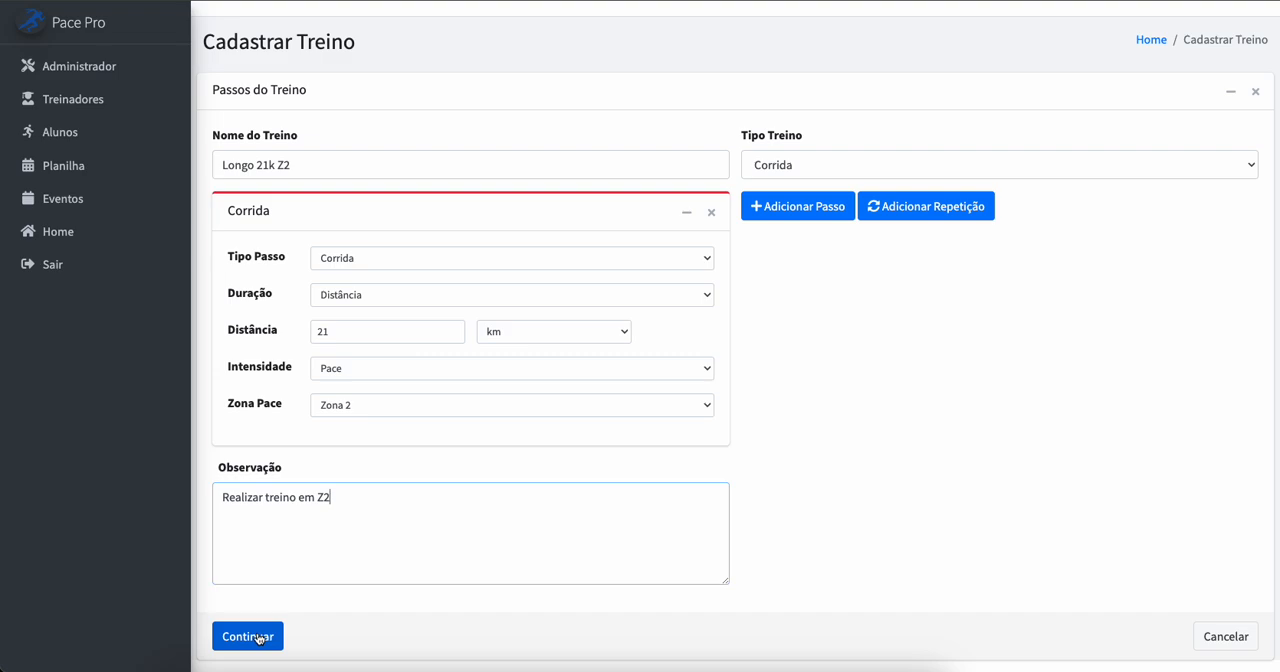
click(257, 638)
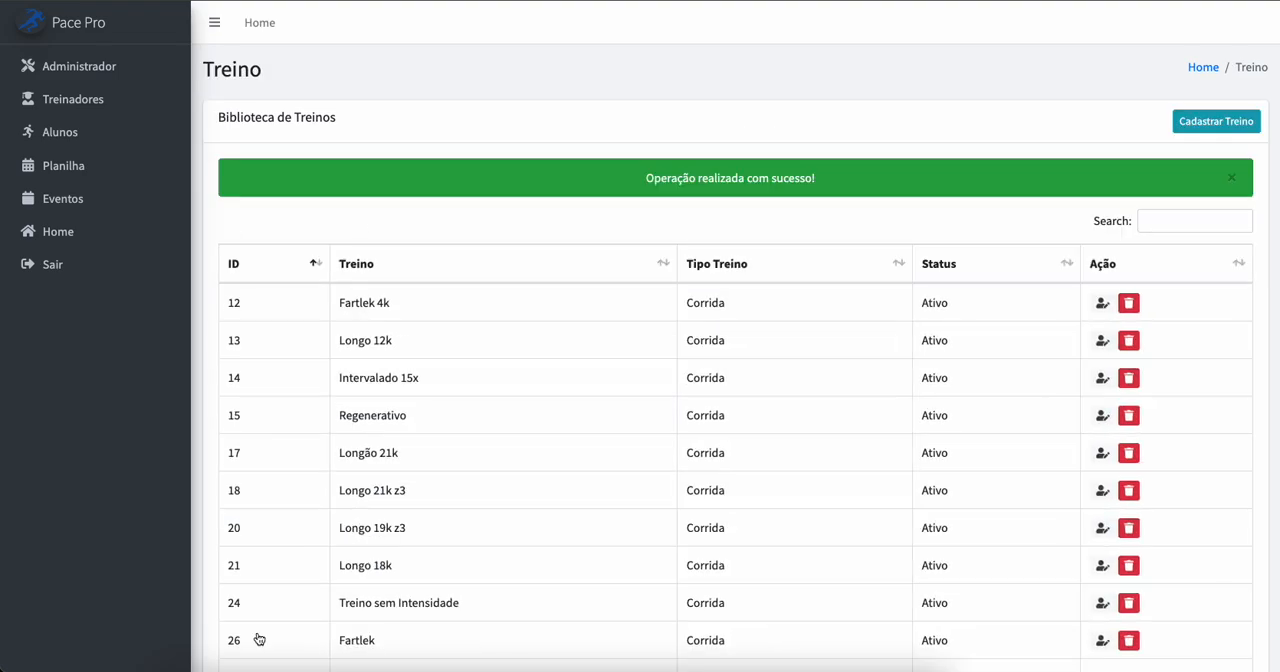
Step: Look through both pages of the workout library and search it for "Longo"
scroll(757, 277, down, 3)
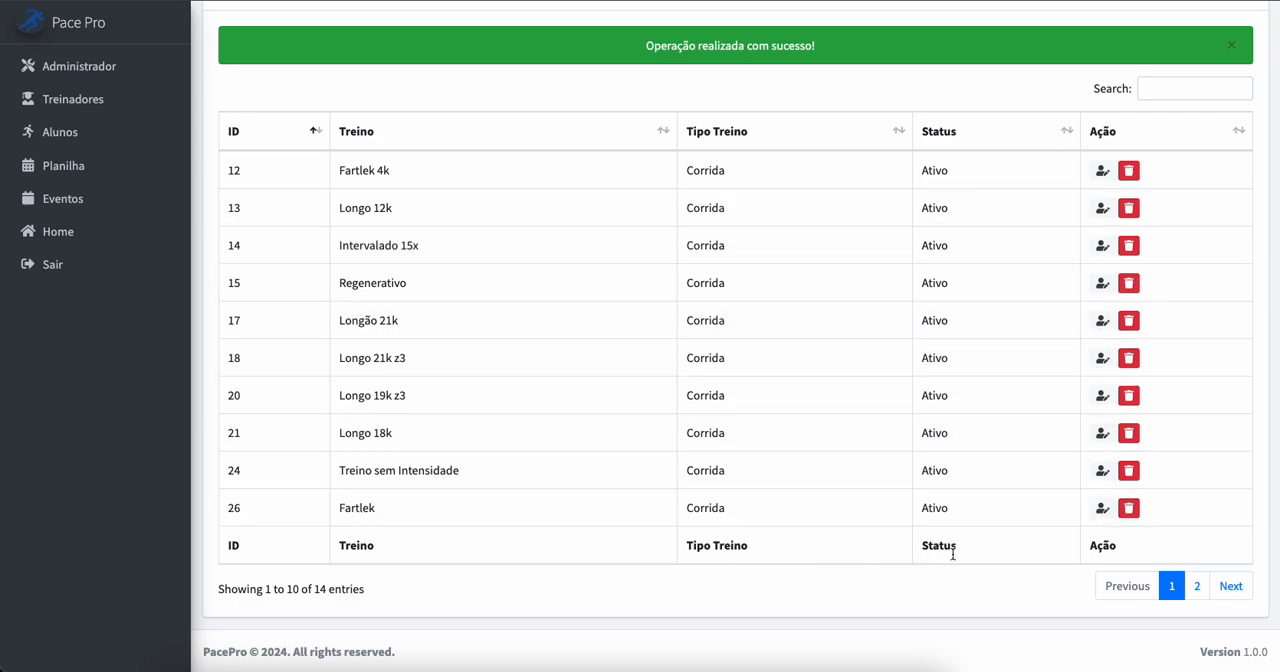
click(1238, 587)
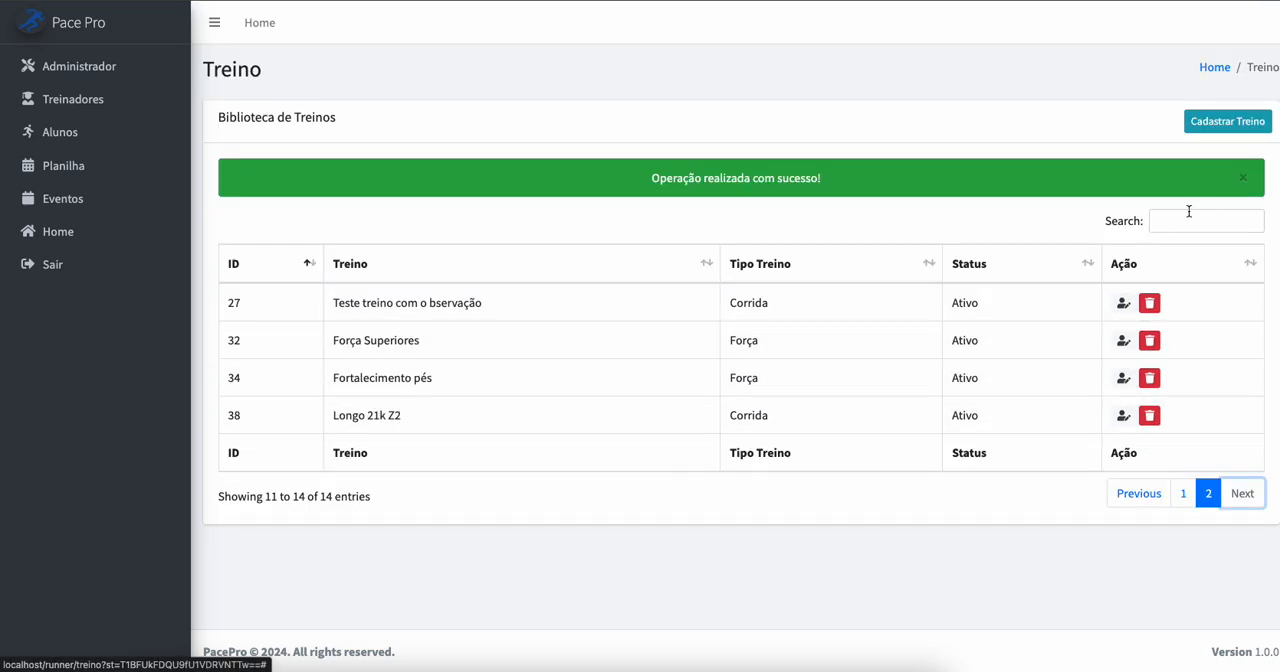
click(1183, 493)
scroll(1180, 300, down, 2)
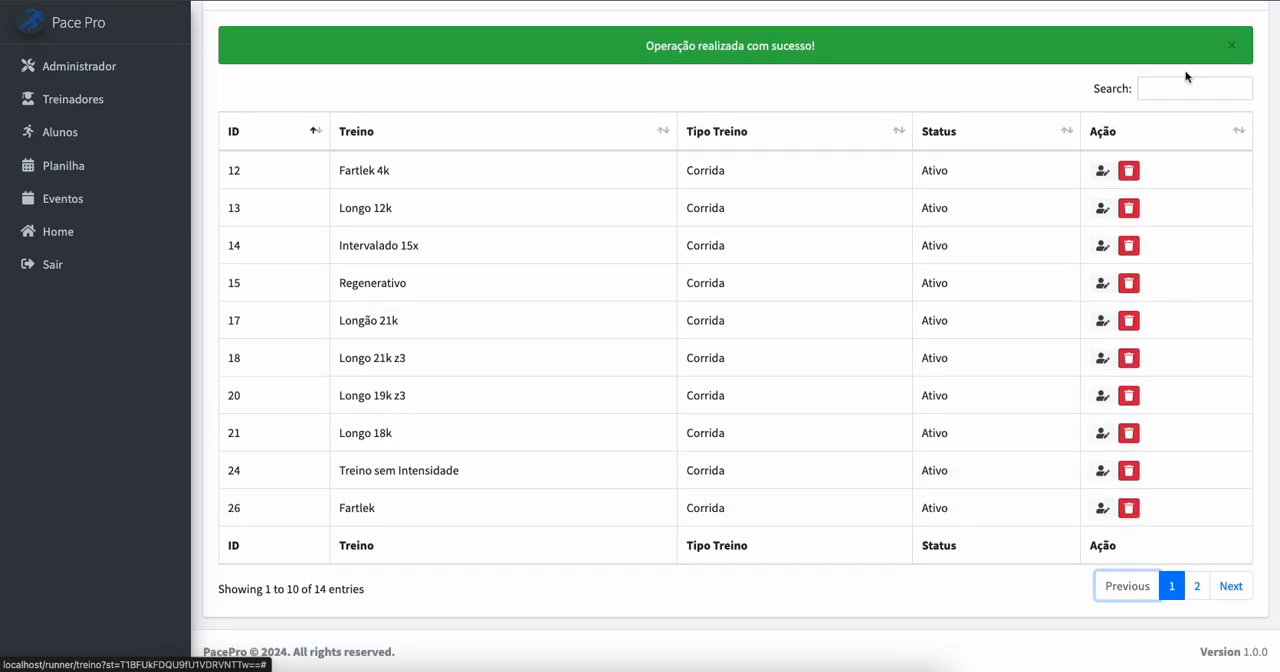
click(1178, 90)
text(Longo)
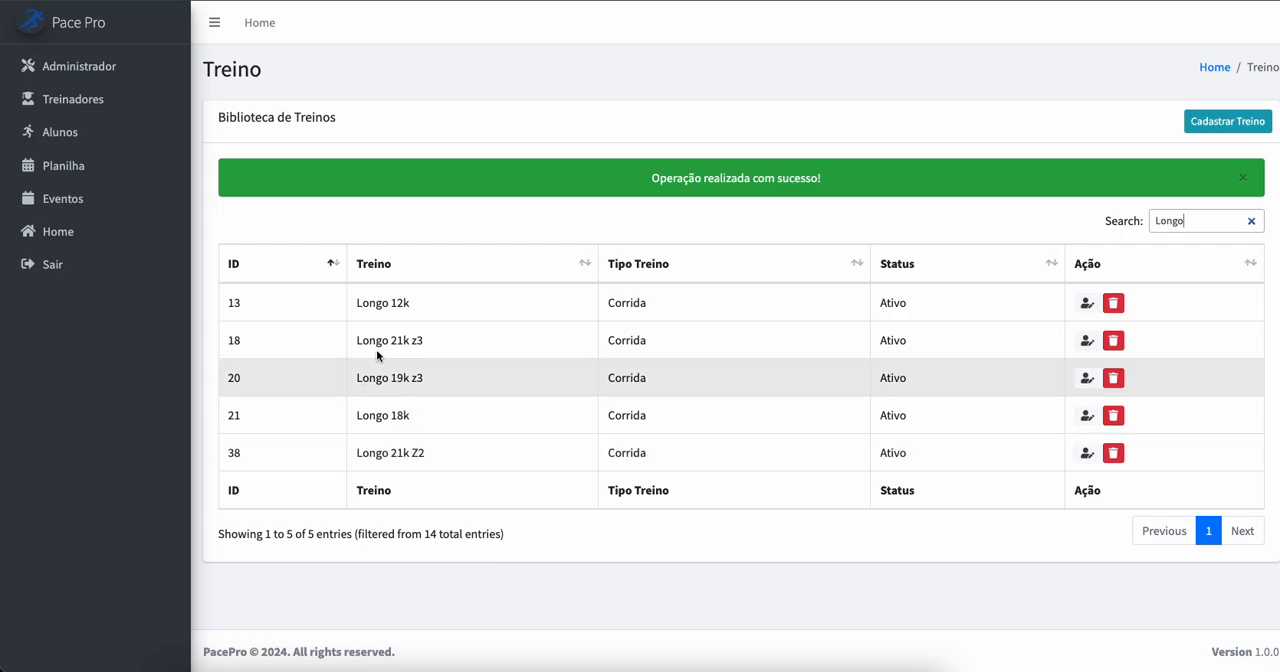
Step: Open the training calendar of the third student in the Planilha list and try to schedule Longo 21k Z2 on Sunday, 11 August 2024
click(64, 167)
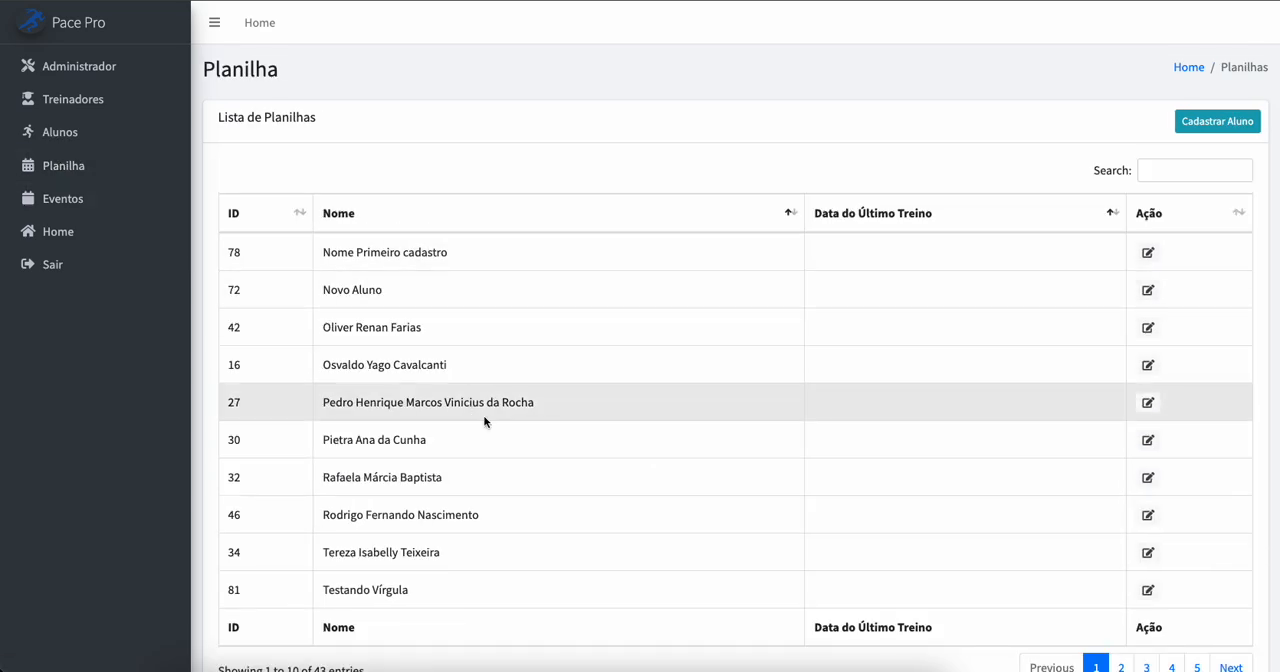
scroll(485, 417, down, 1)
scroll(532, 443, up, 1)
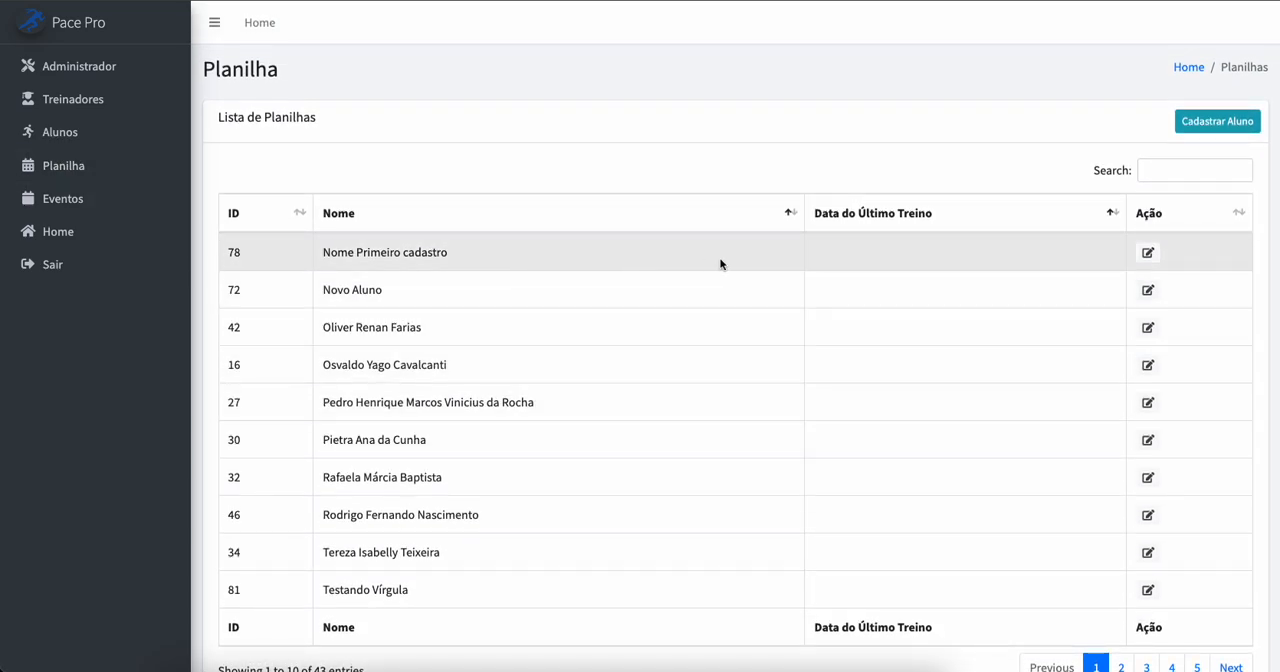
click(1149, 328)
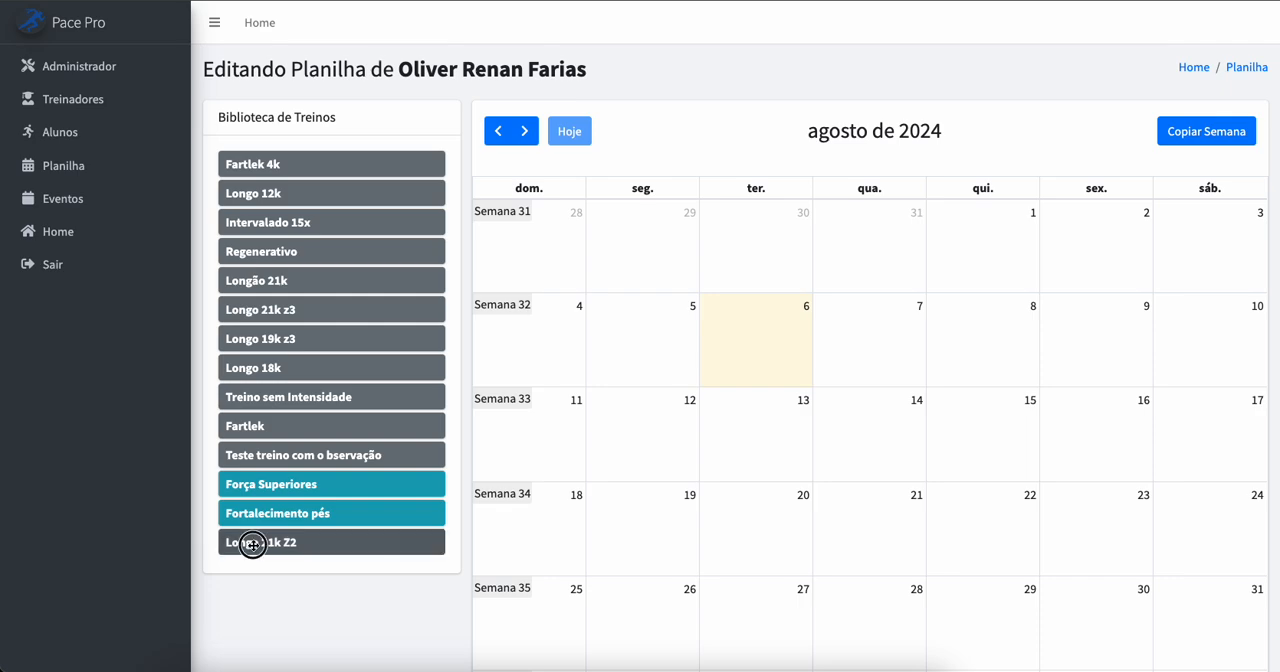
drag(251, 543, 514, 448)
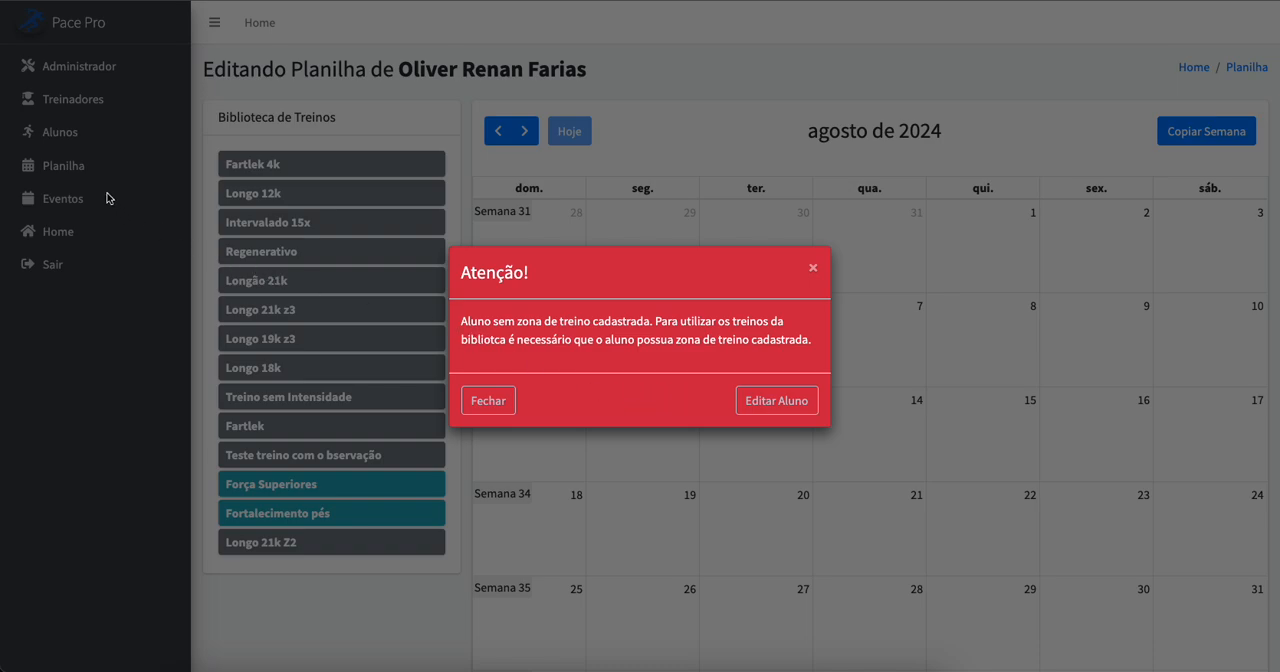
Step: Open the student's training zones from the warning and calculate them from a threshold pace of 05:30
click(767, 401)
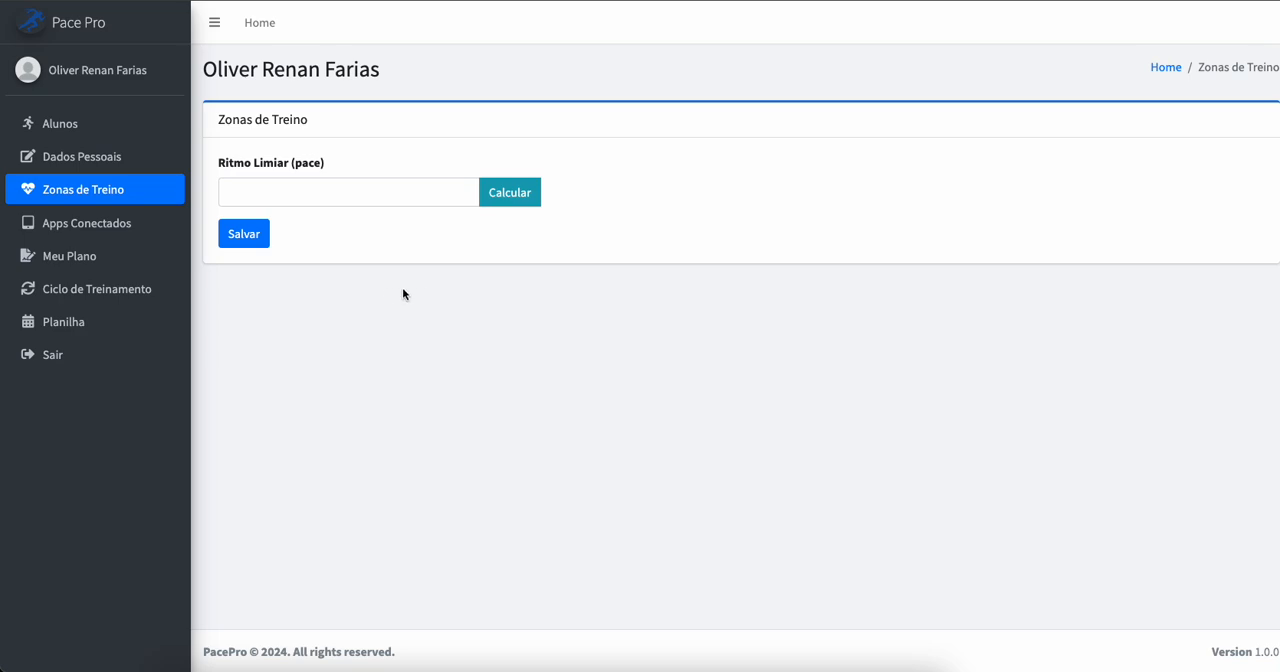
click(357, 197)
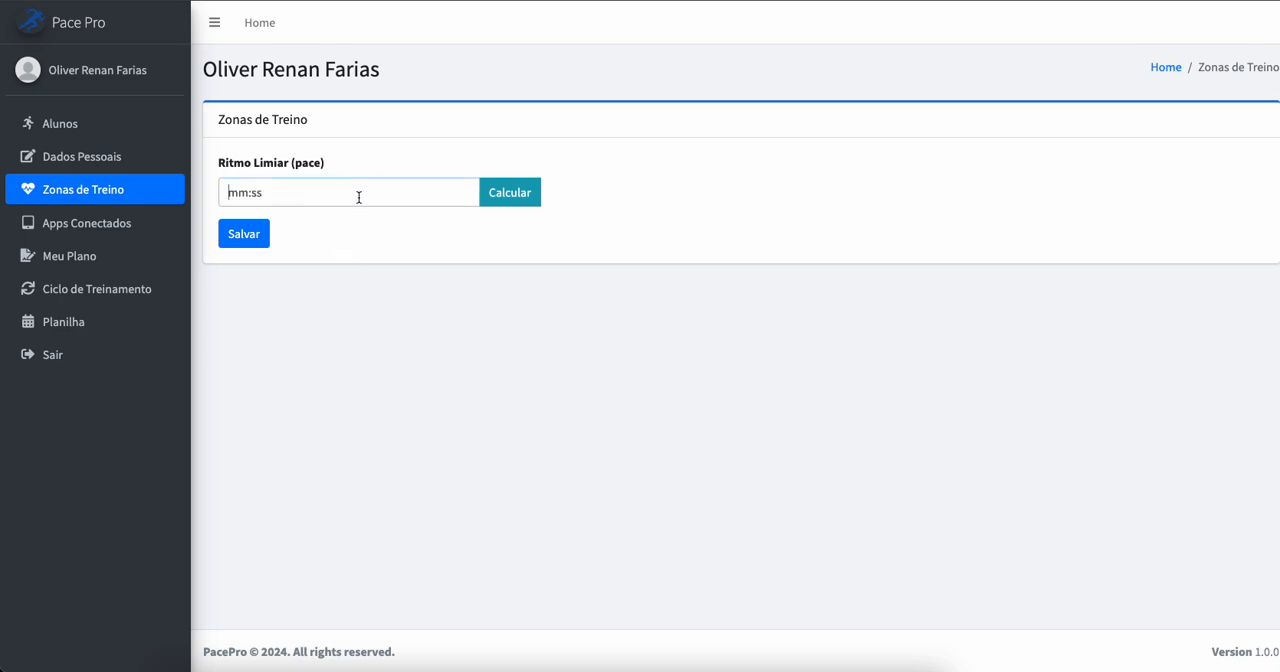
text(05:30)
click(512, 199)
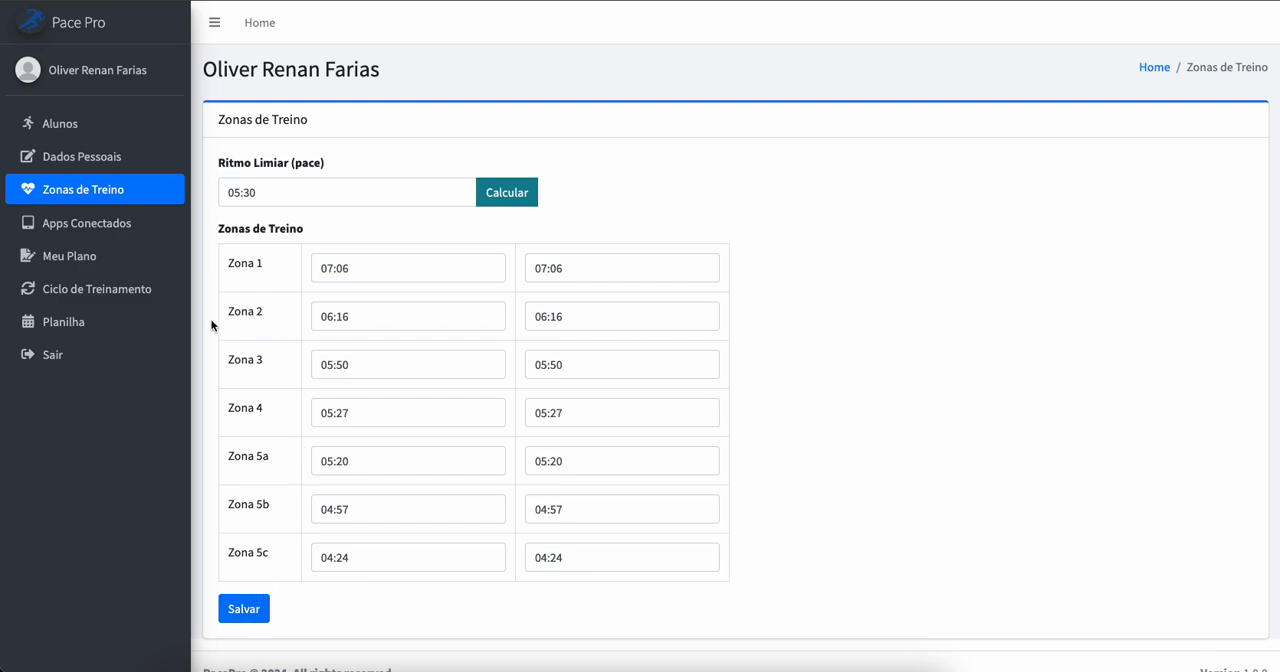
Step: Recalculate the student's training zones with a threshold pace of 05:45
key(BackSpace)
key(BackSpace)
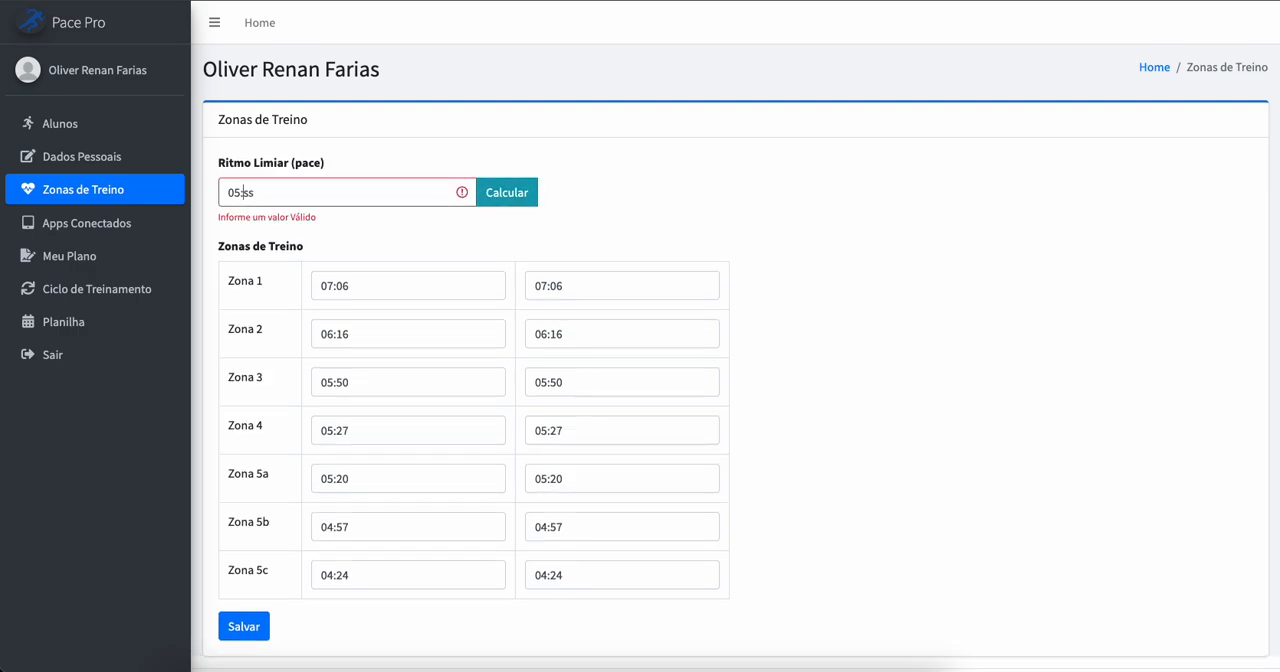
text(45)
click(502, 193)
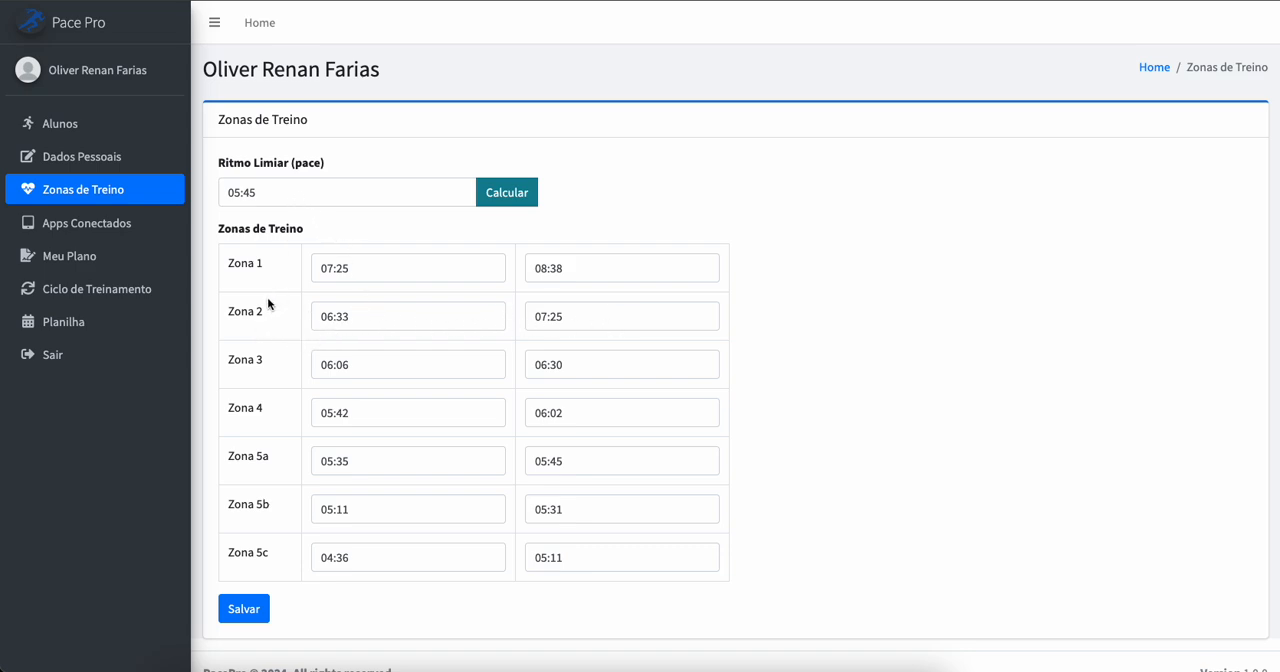
Step: Replace the threshold pace with 06:00 and recalculate the student's training zones
double_click(267, 193)
key(BackSpace)
key(BackSpace)
key(BackSpace)
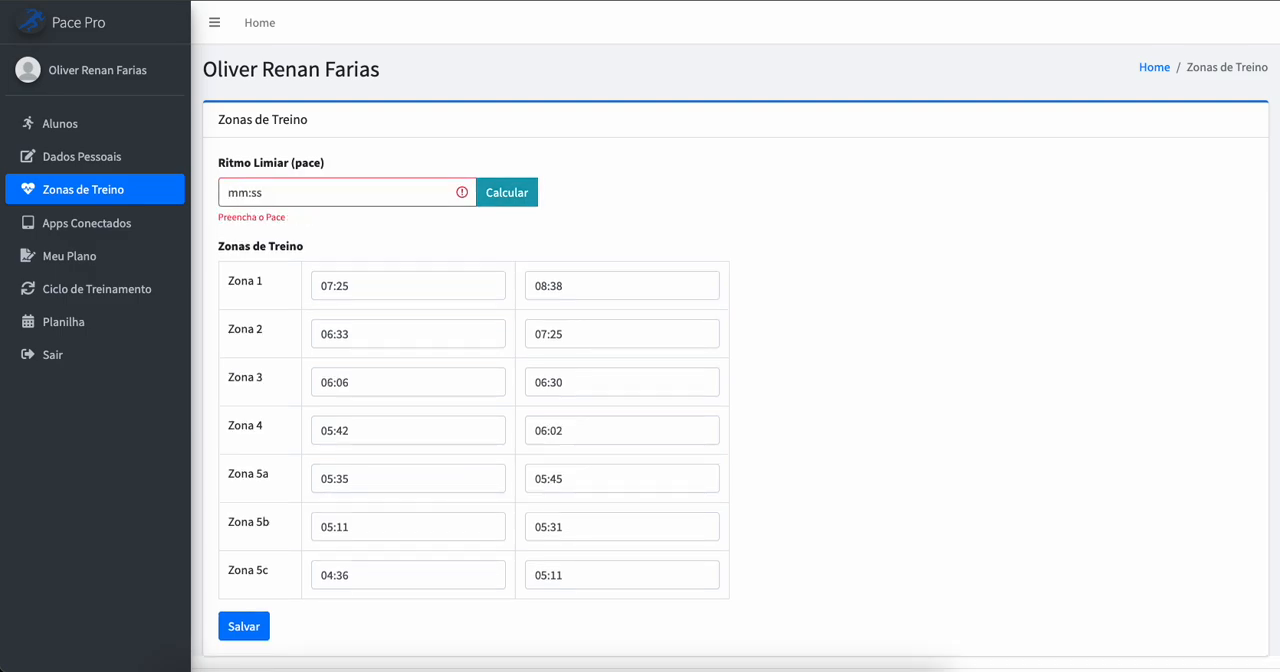
text(06:00)
click(493, 205)
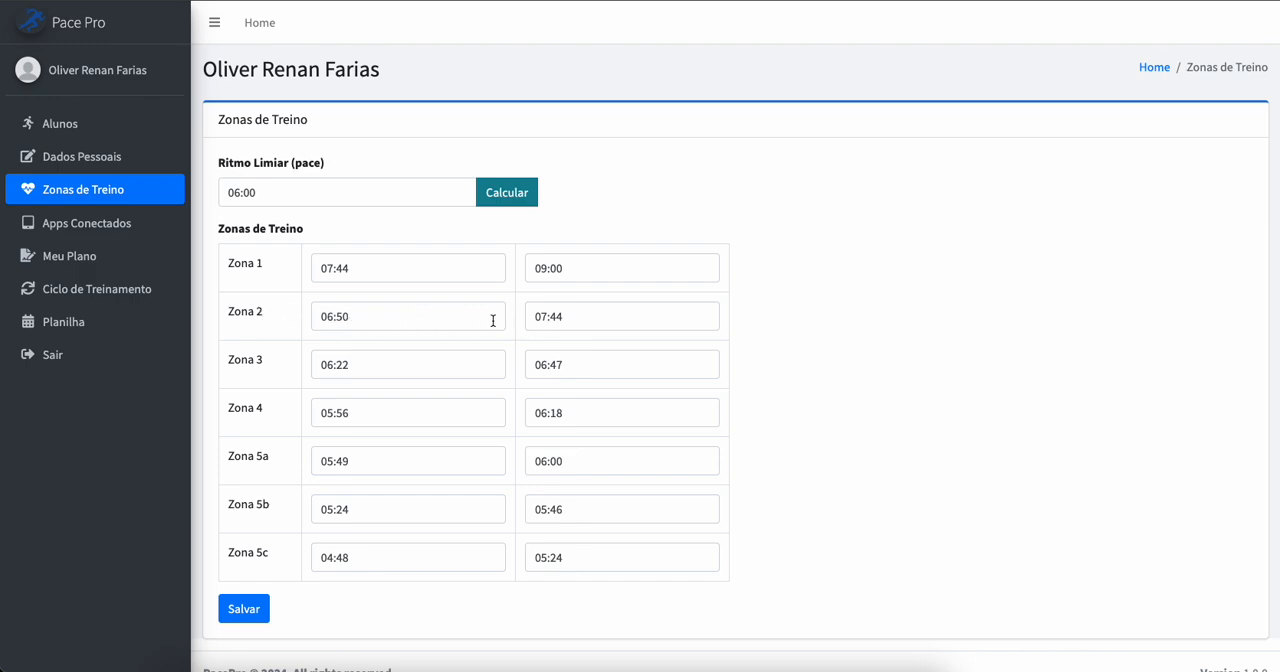
Step: Set the threshold pace to 05:30, recalculate the training zones and save them for the student
click(284, 184)
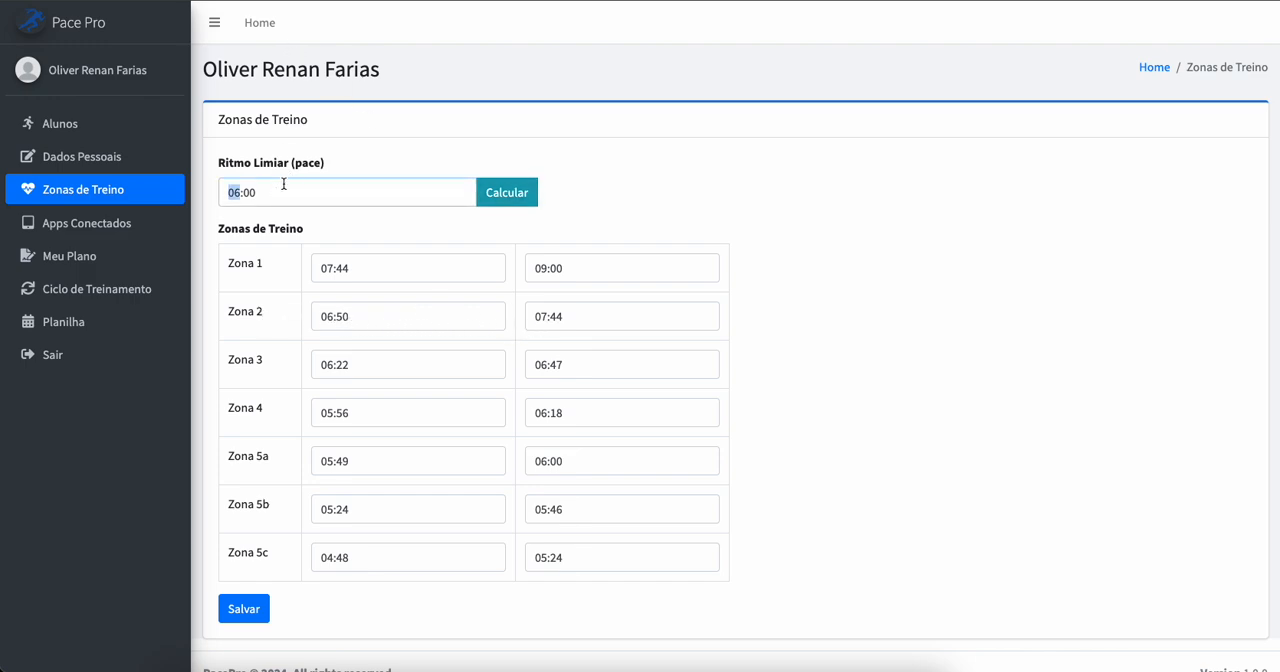
text(05)
key(BackSpace)
key(BackSpace)
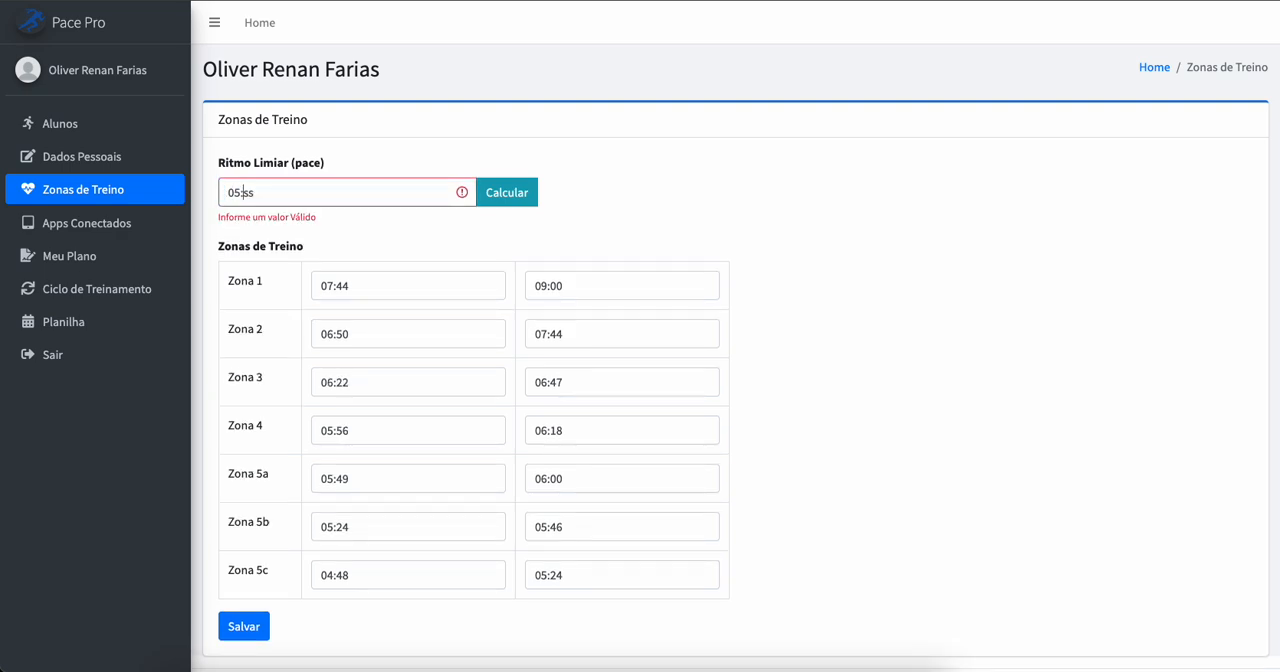
click(488, 196)
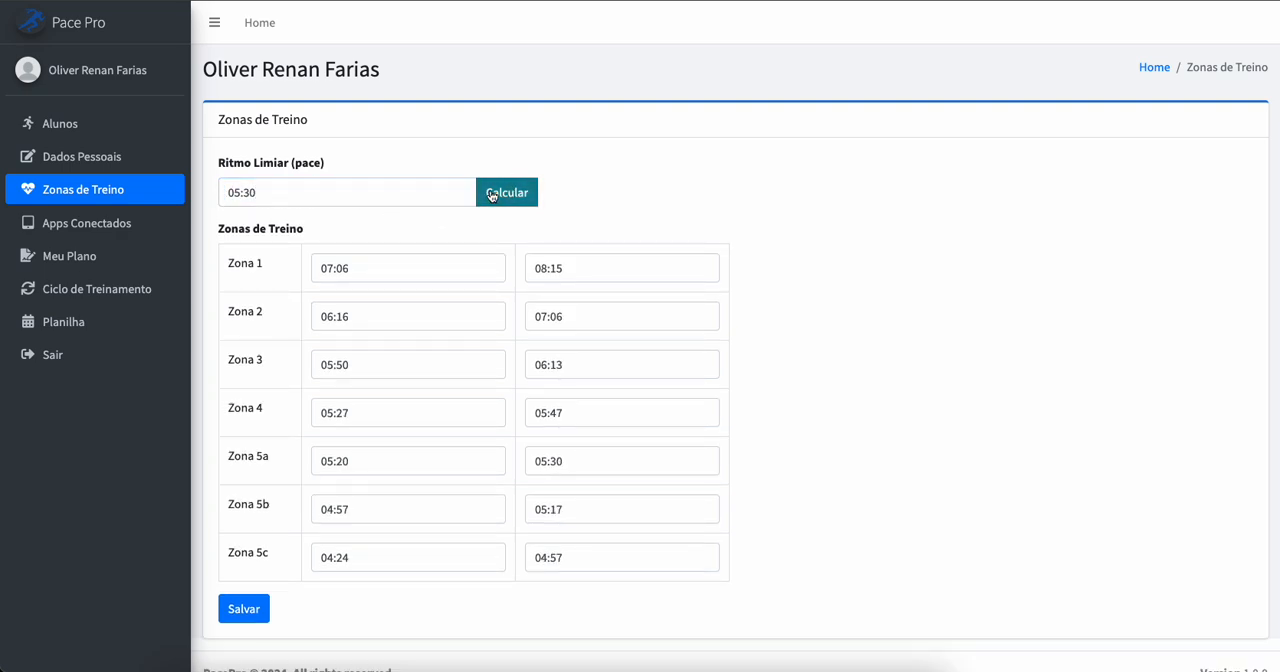
scroll(211, 540, down, 1)
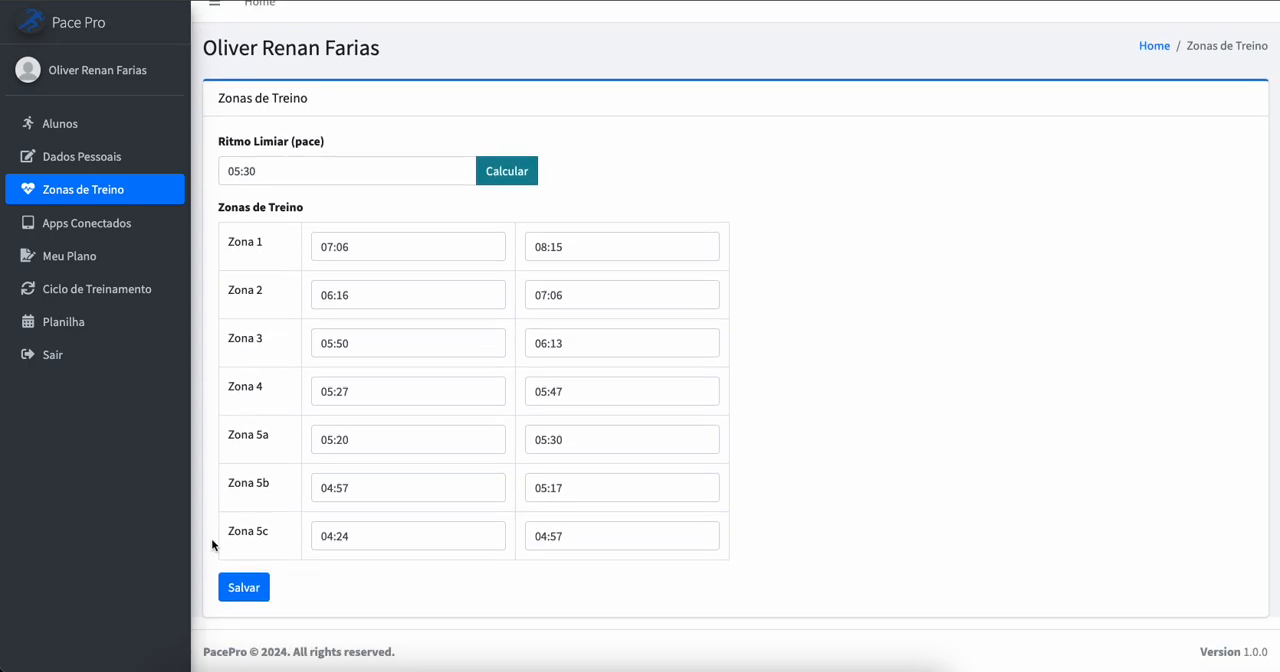
click(244, 590)
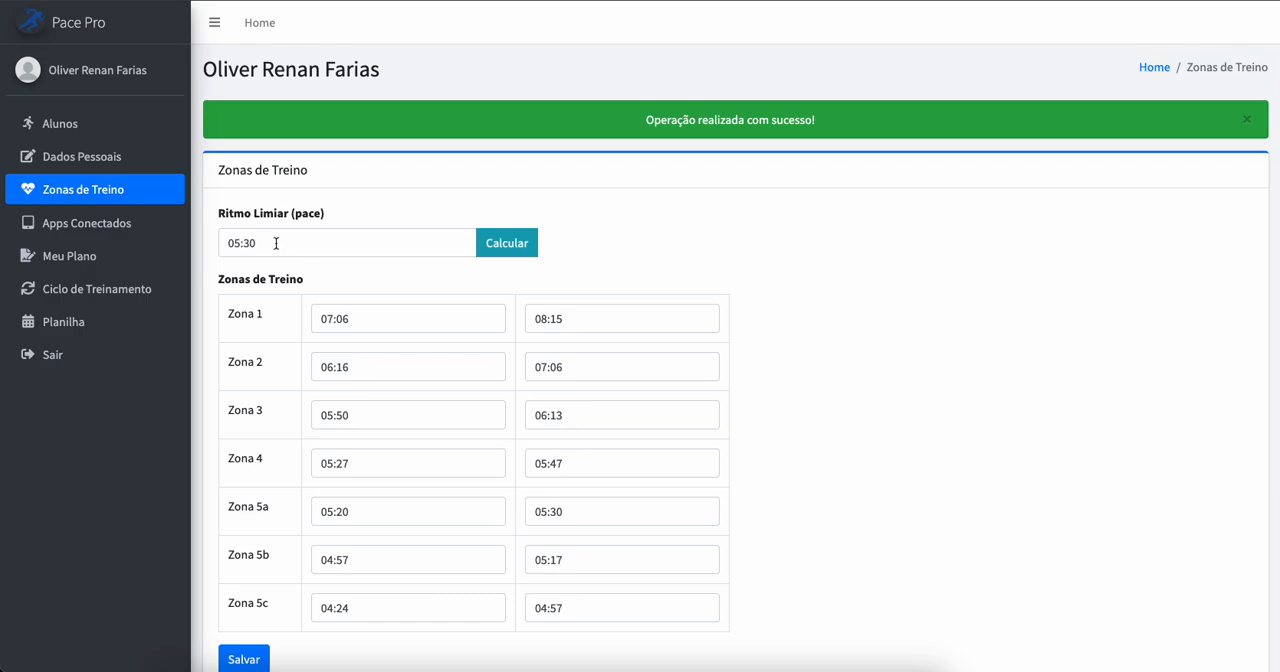
Step: Schedule Longo 21k Z2 on Sunday, 11 August 2024 in the same student's training calendar and preview the workout's details
click(62, 322)
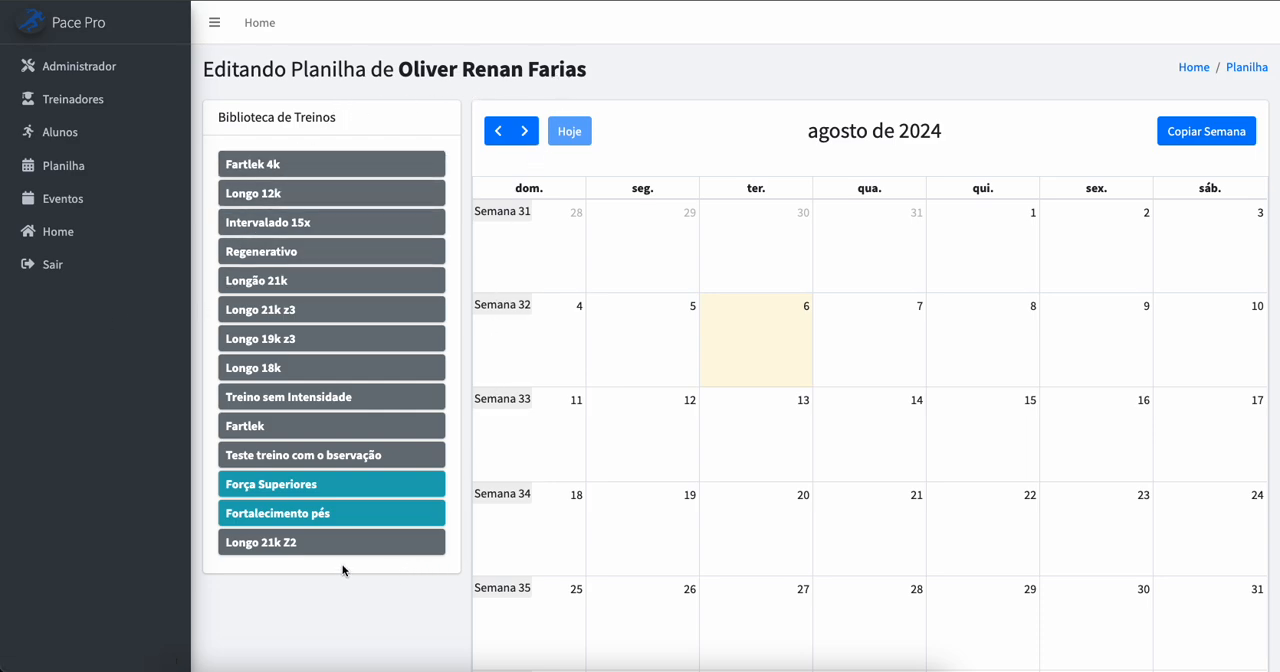
drag(265, 545, 525, 435)
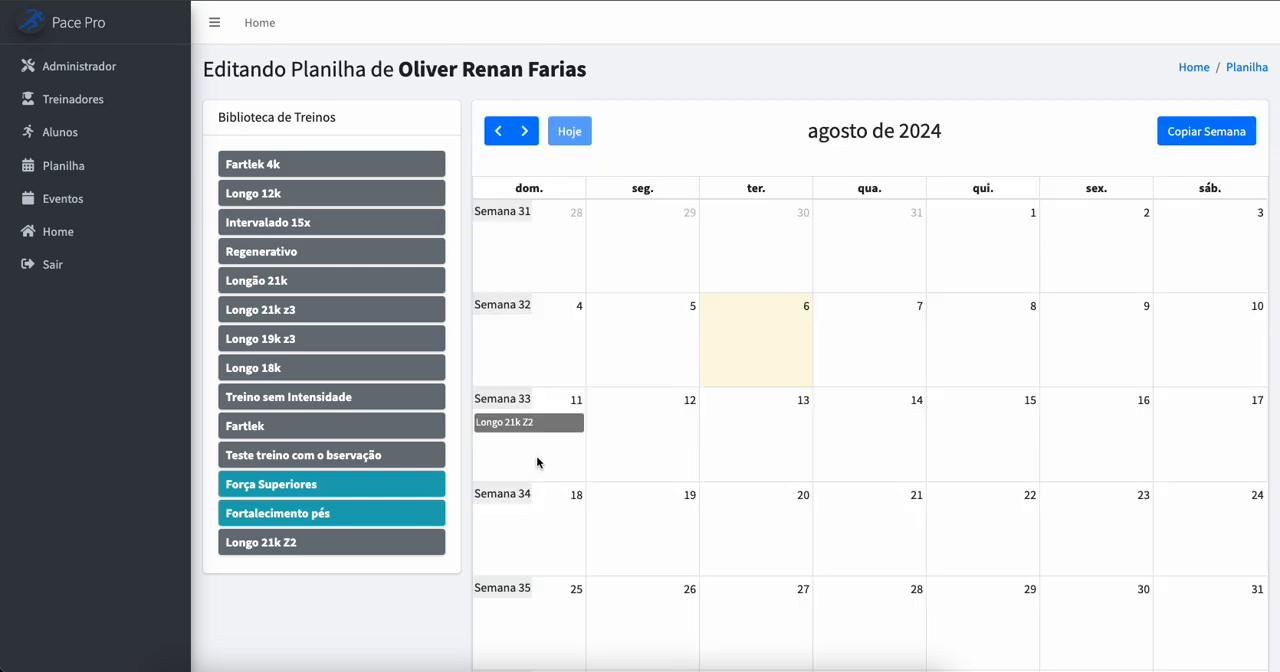
mouse_move(544, 430)
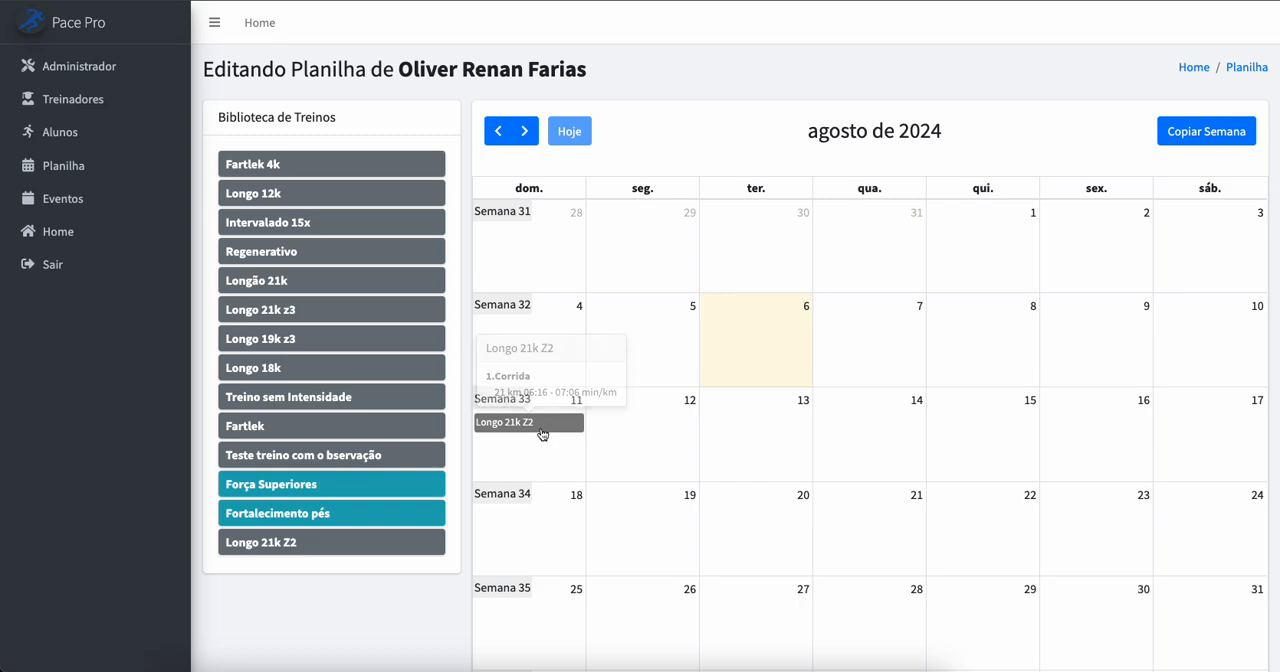
Step: Edit the scheduled Longo 21k Z2 workout to an upper pace limit of 06:50 min/km, save it and return to the calendar
click(543, 430)
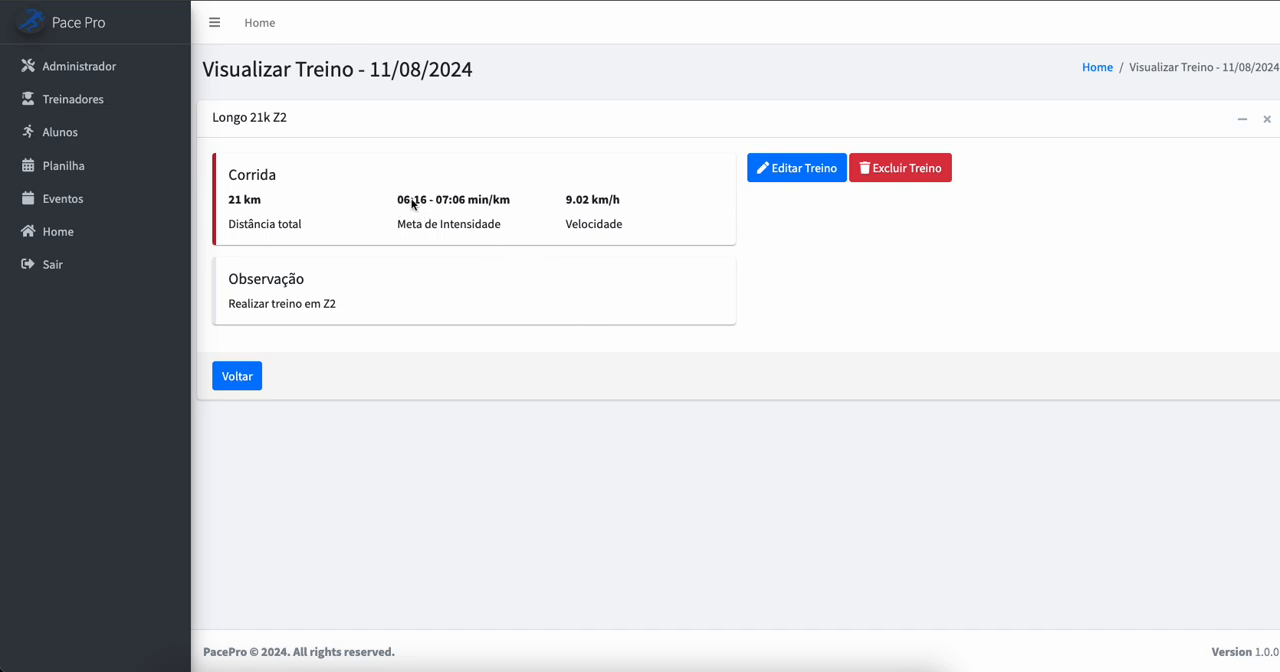
click(795, 176)
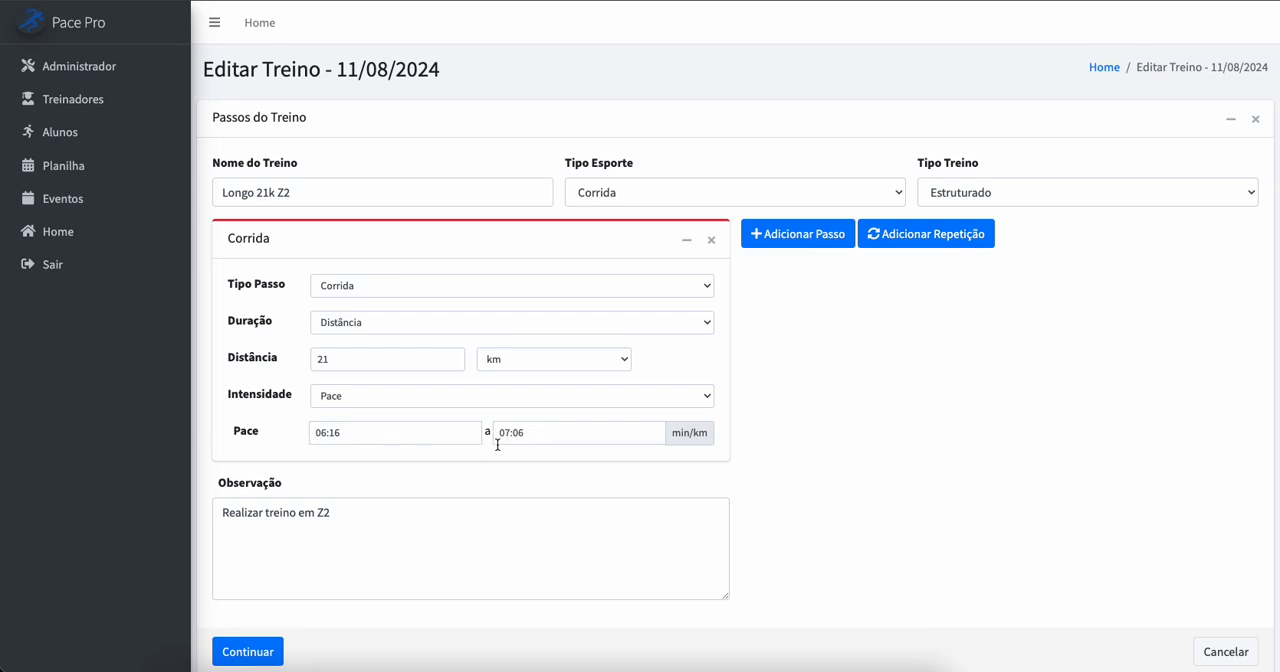
scroll(533, 498, down, 1)
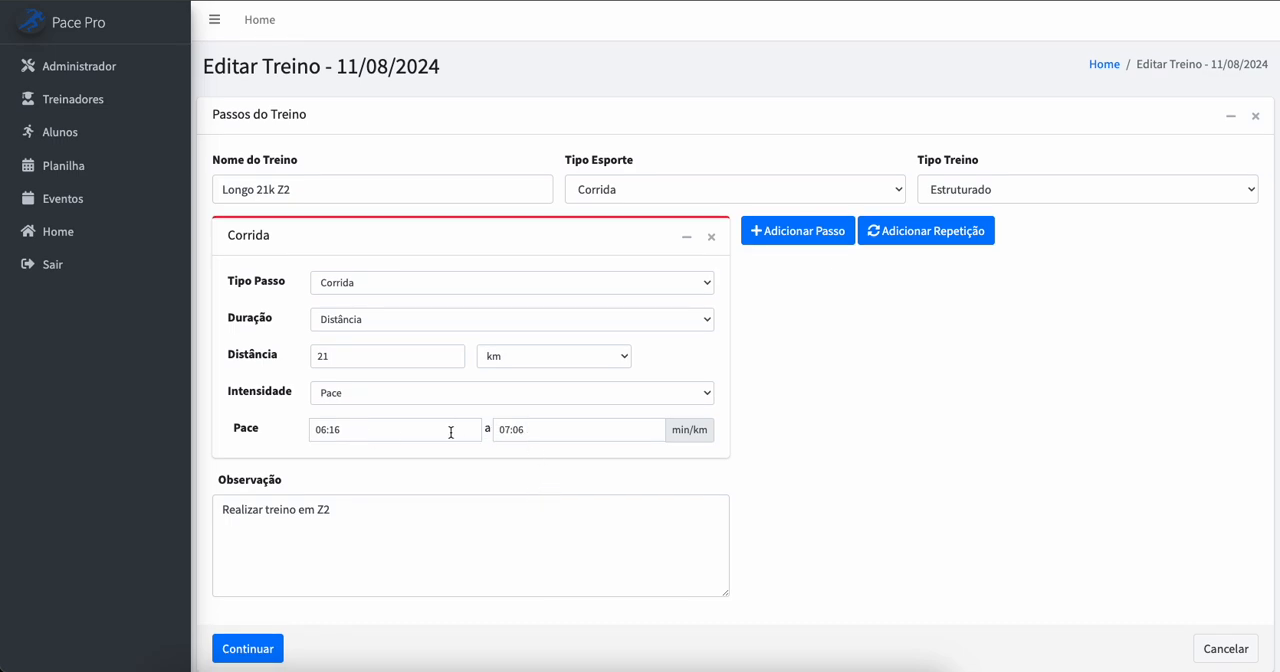
double_click(524, 429)
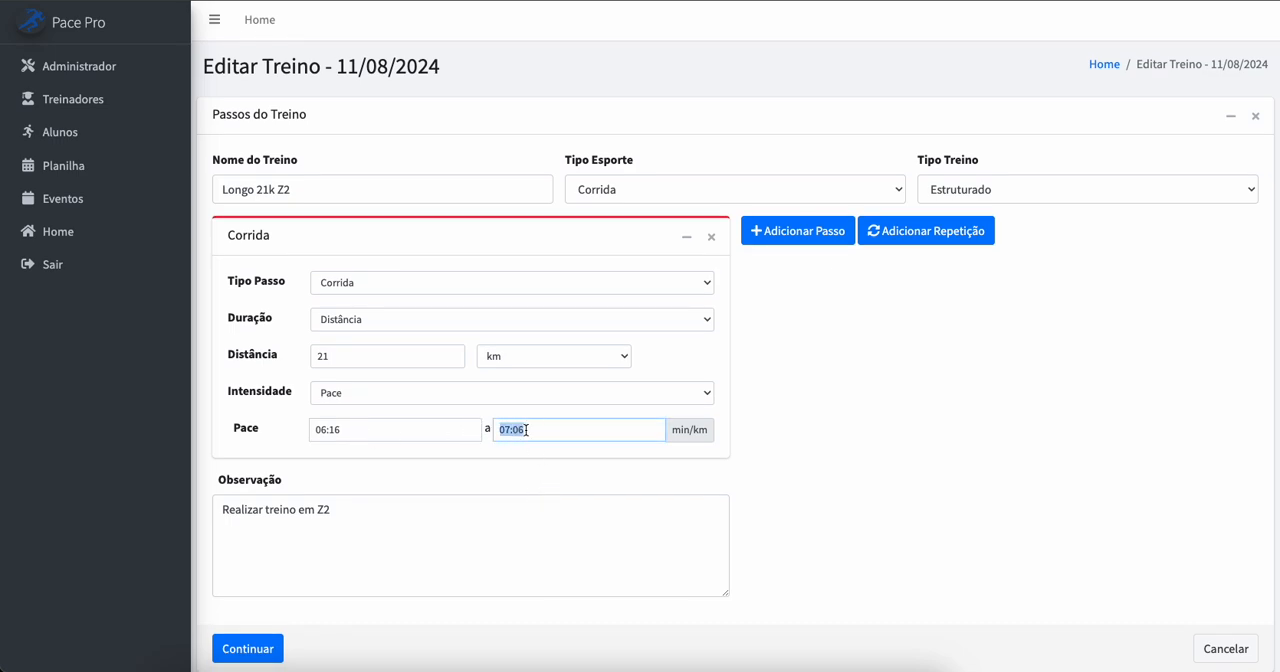
text(06:50)
click(250, 649)
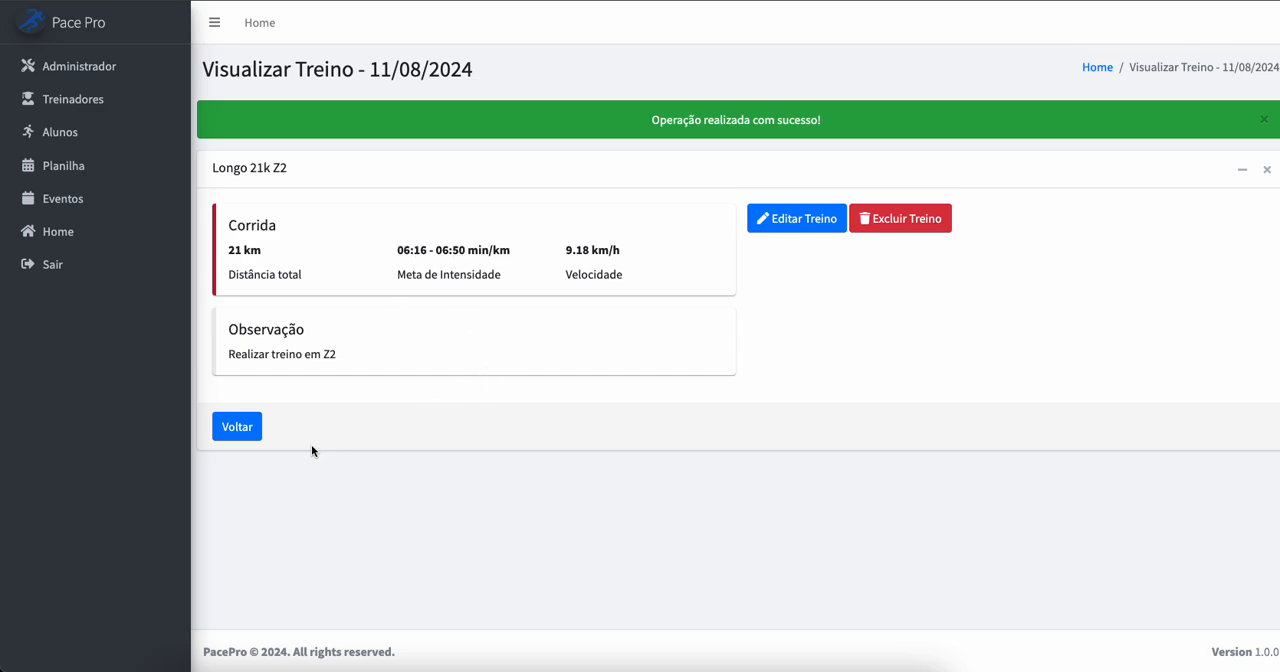
click(240, 427)
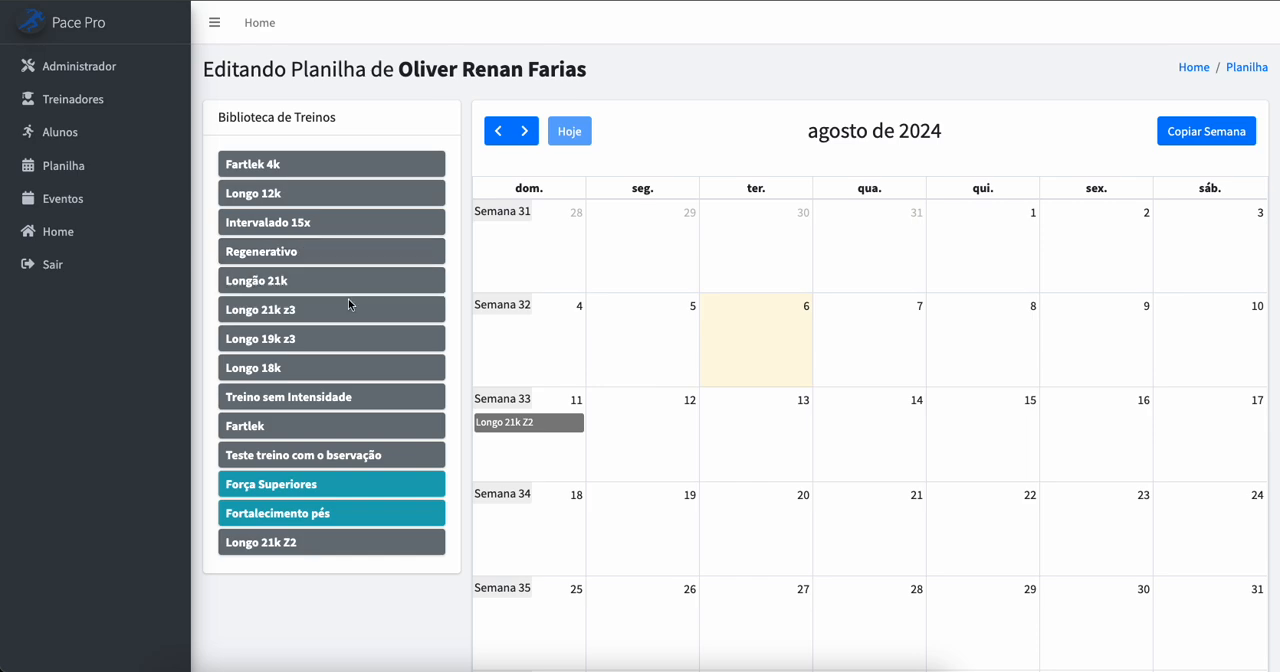
Step: Schedule the Regenerativo workout on Monday, 12 August 2024 in the student's calendar
mouse_move(520, 428)
drag(272, 251, 614, 427)
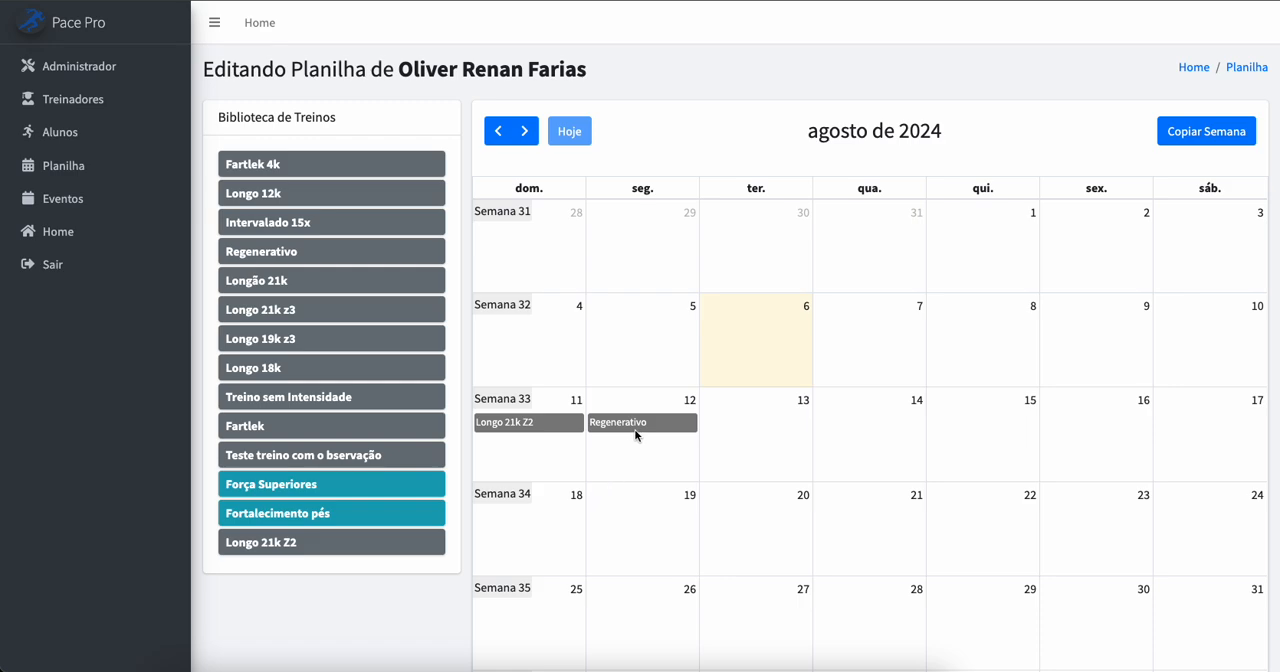
mouse_move(638, 432)
Step: Schedule the Força Superiores workout on Tuesdays 13, 20 and 27 August 2024
drag(268, 485, 745, 430)
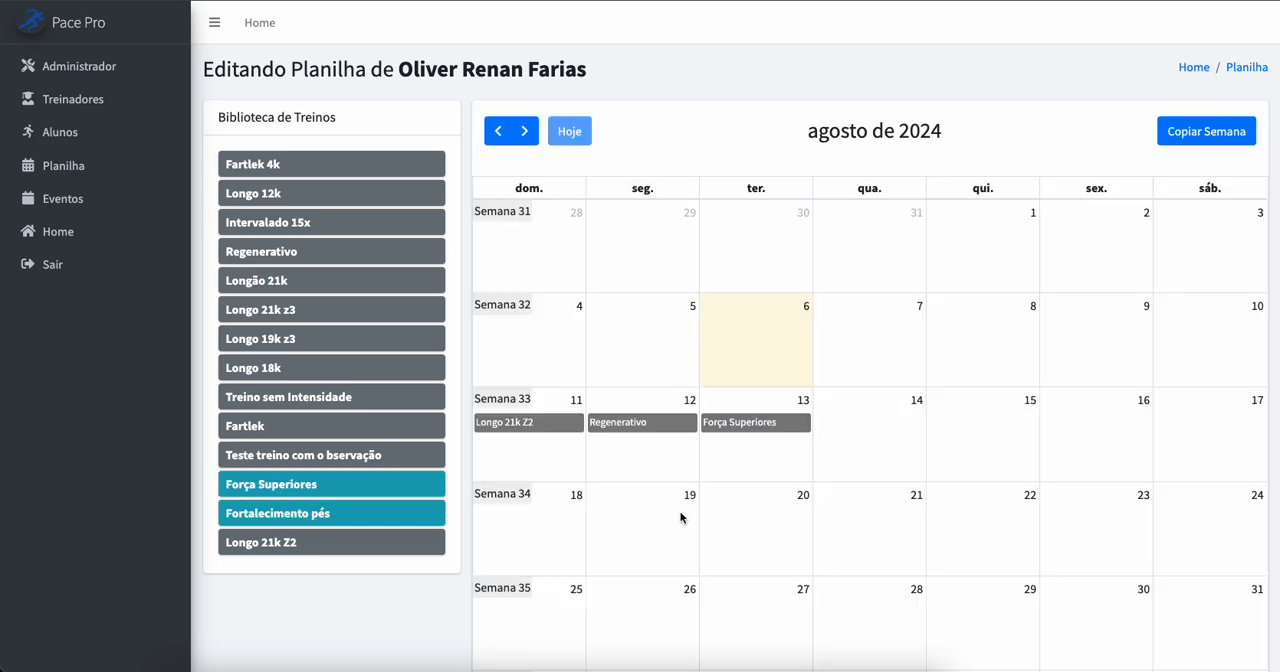
scroll(692, 484, down, 1)
scroll(692, 488, down, 2)
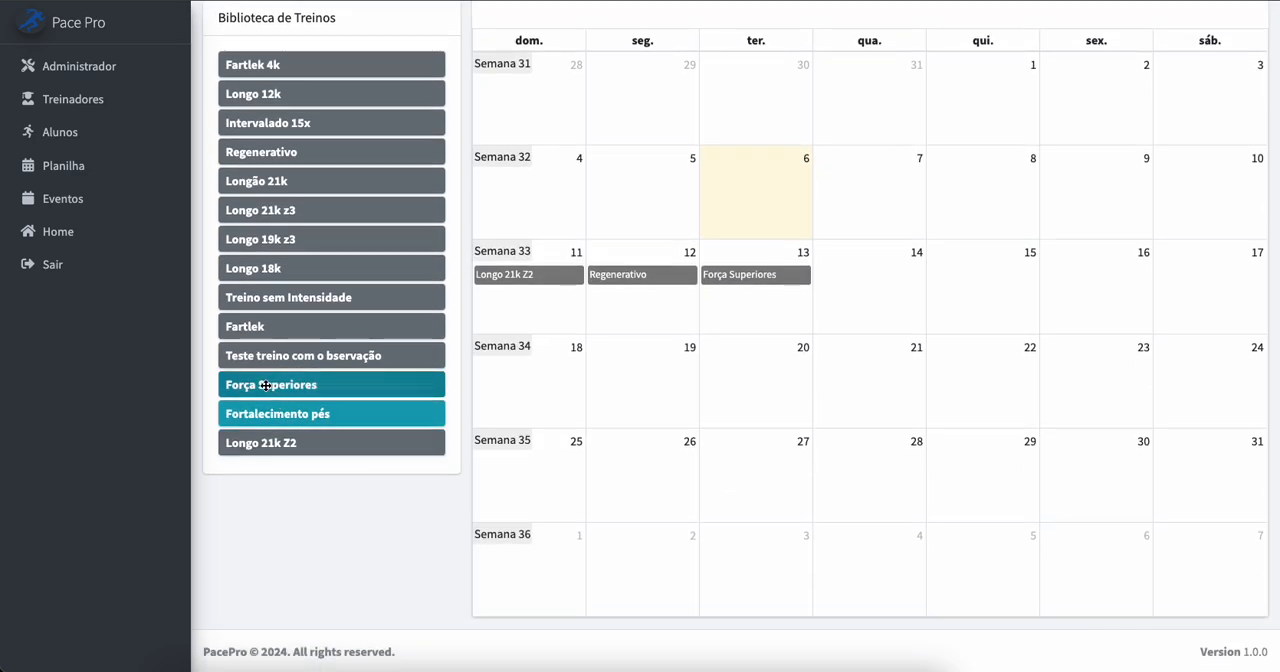
drag(268, 385, 737, 374)
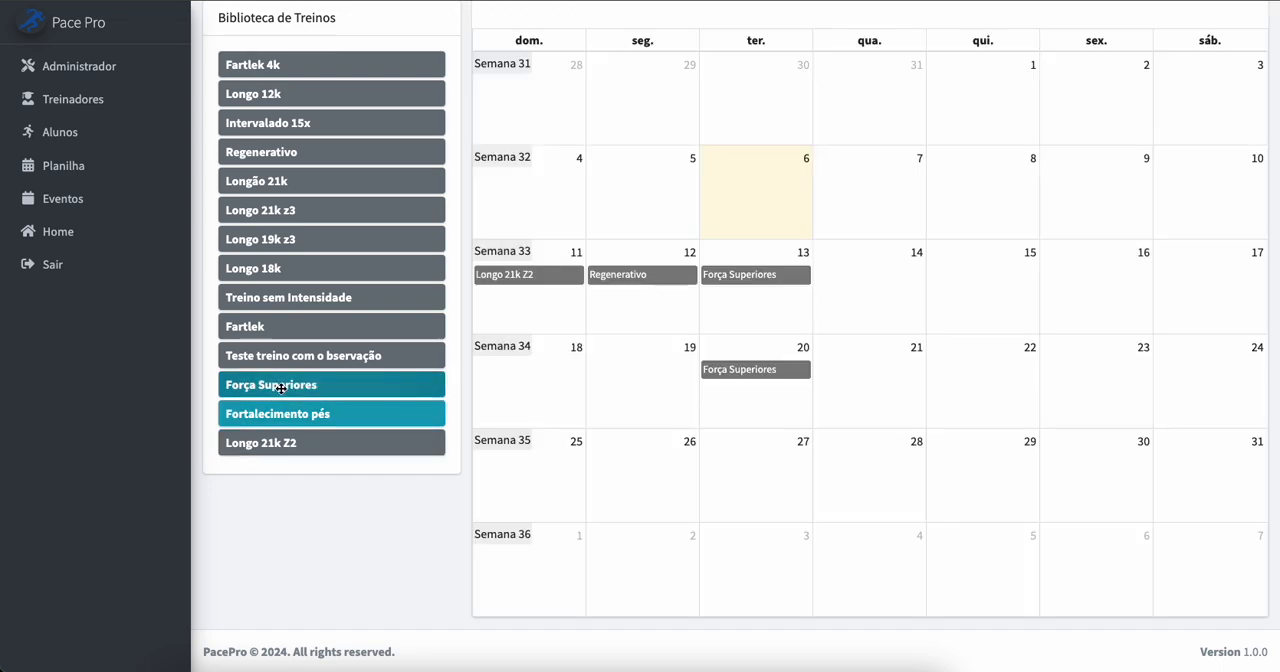
drag(286, 389, 749, 462)
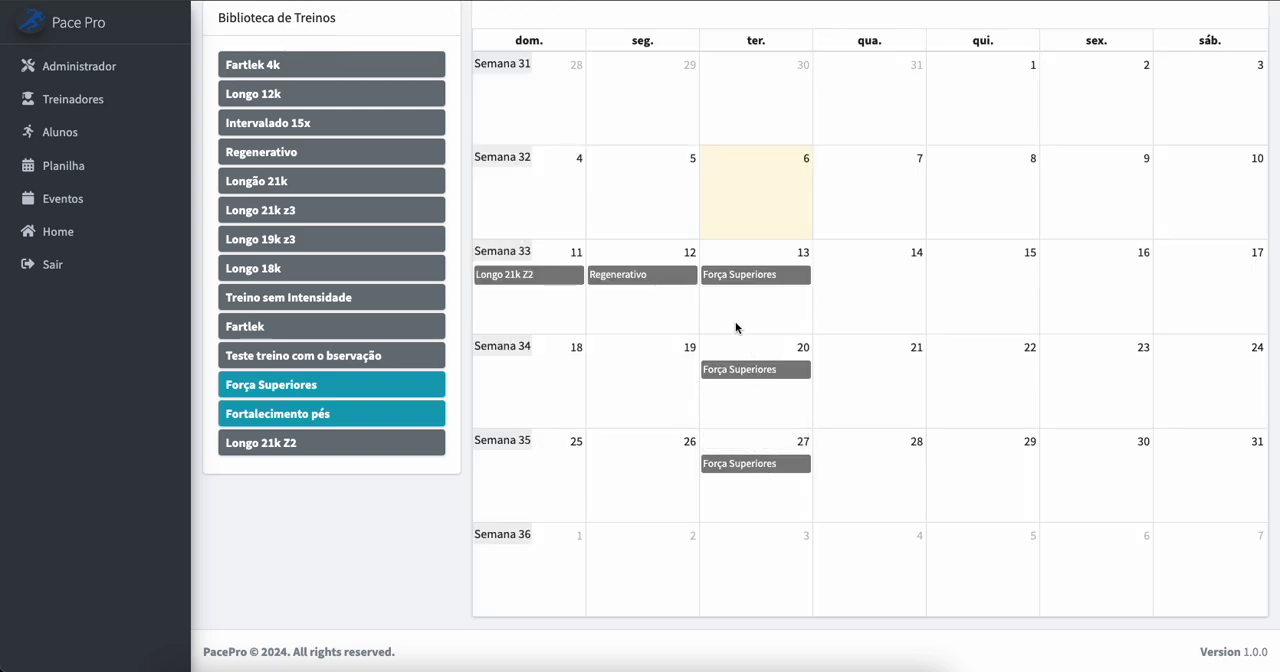
scroll(735, 327, up, 2)
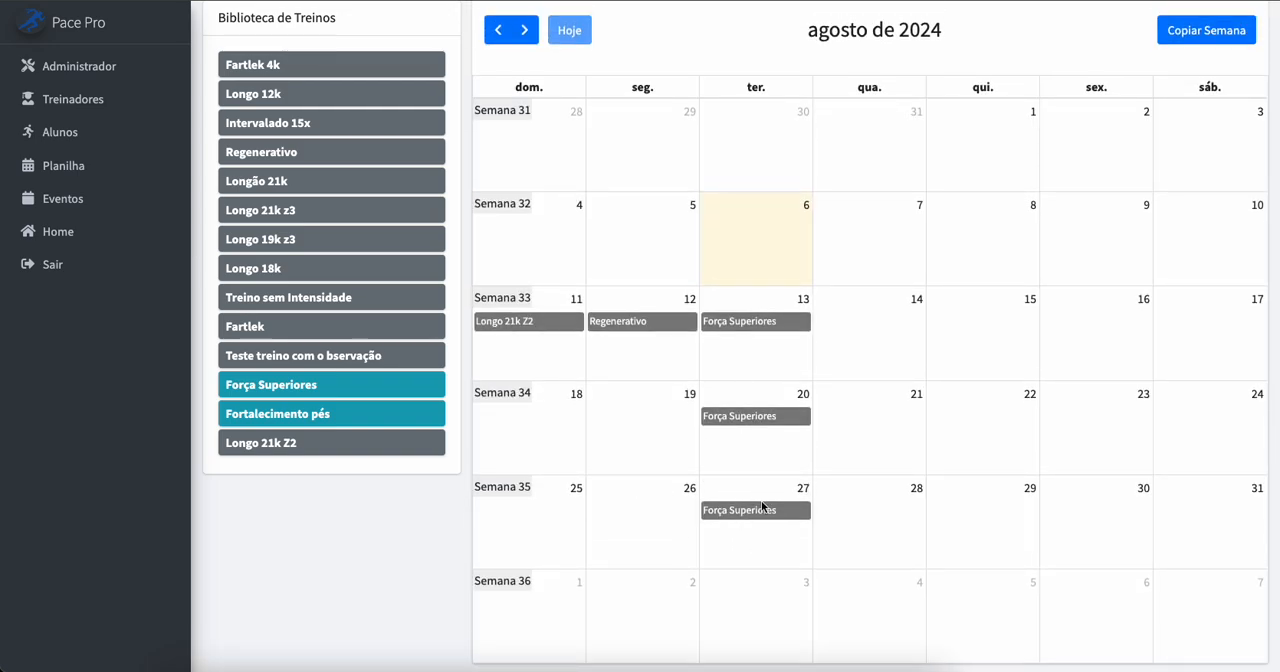
scroll(349, 372, up, 2)
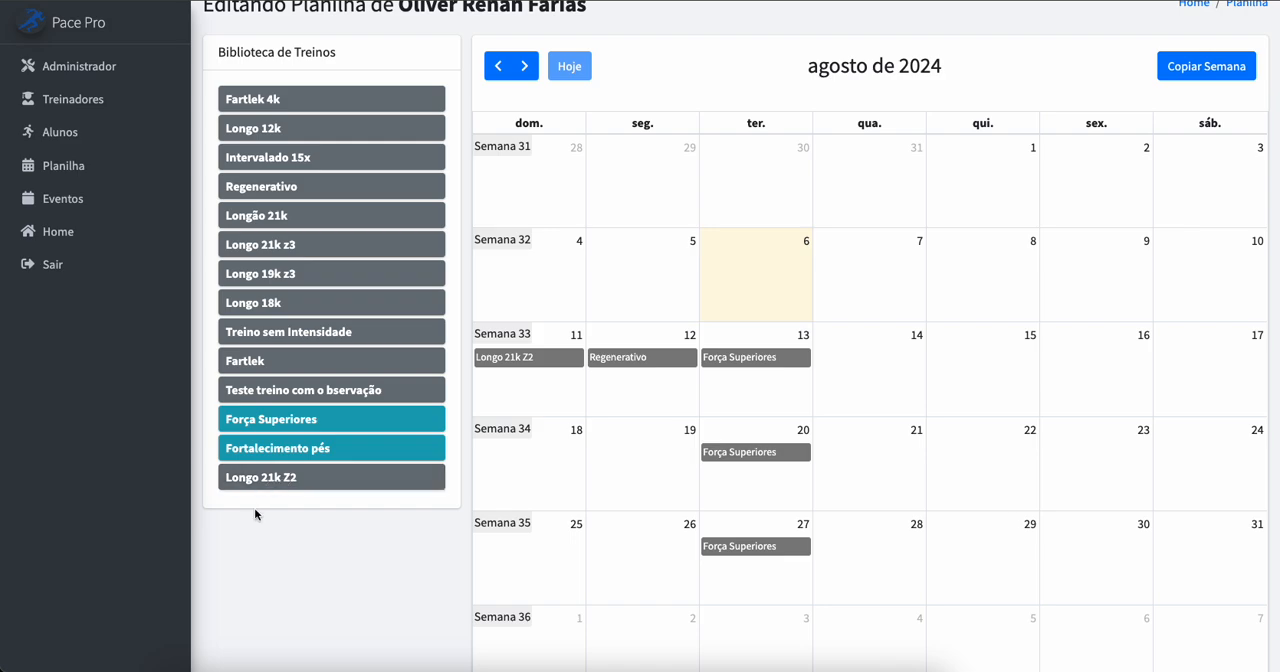
scroll(345, 511, up, 1)
scroll(345, 511, up, 2)
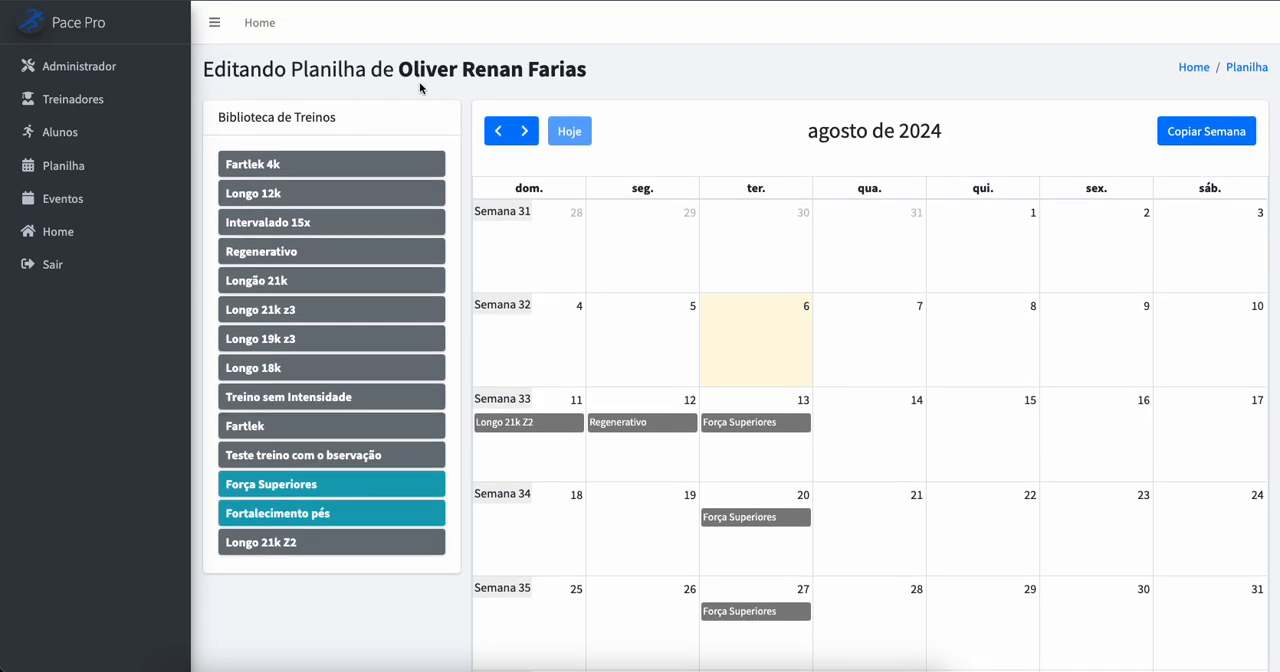
scroll(446, 280, down, 3)
scroll(320, 486, up, 3)
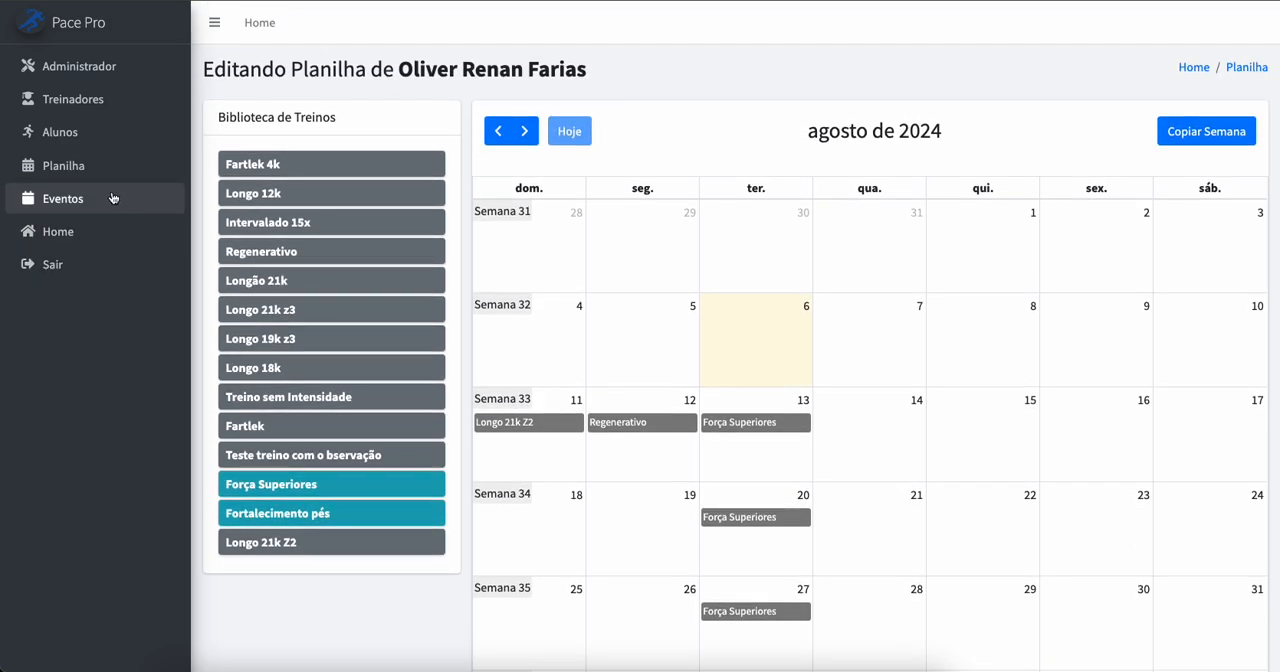
Step: Open the training calendar of the eighth student in the Planilha list and try to schedule Longo 21k Z2 on Sunday, 11 August 2024
click(66, 166)
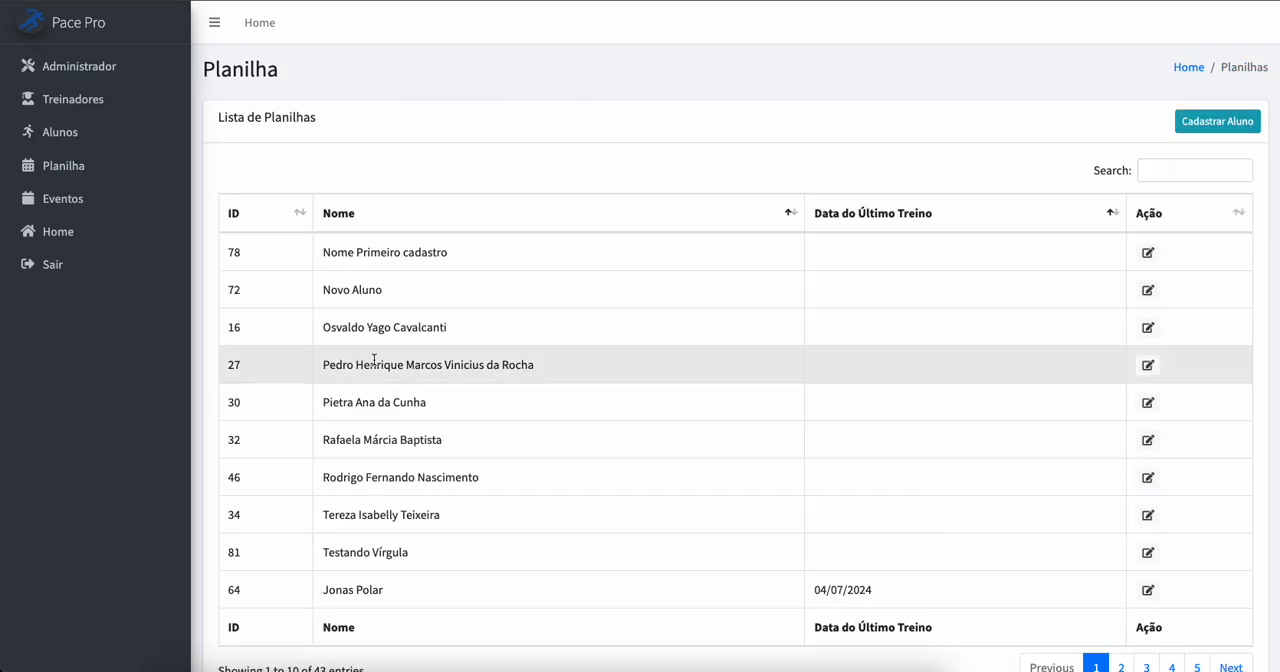
scroll(437, 478, down, 1)
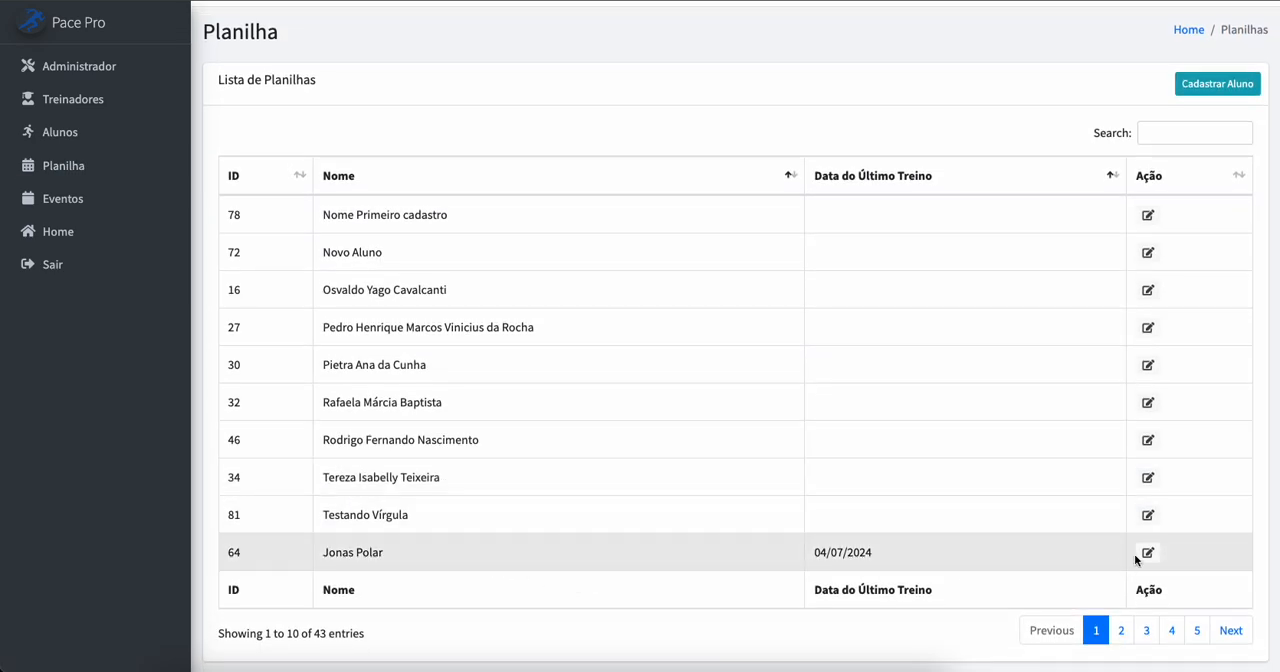
click(1148, 478)
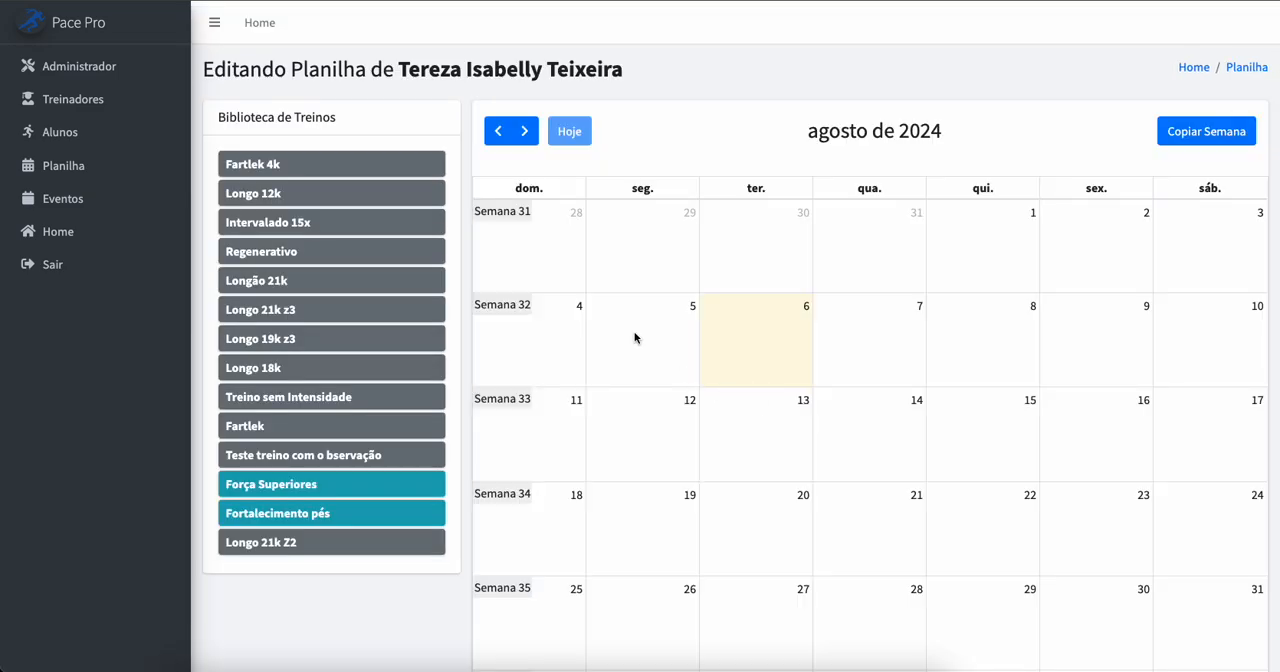
drag(297, 545, 530, 445)
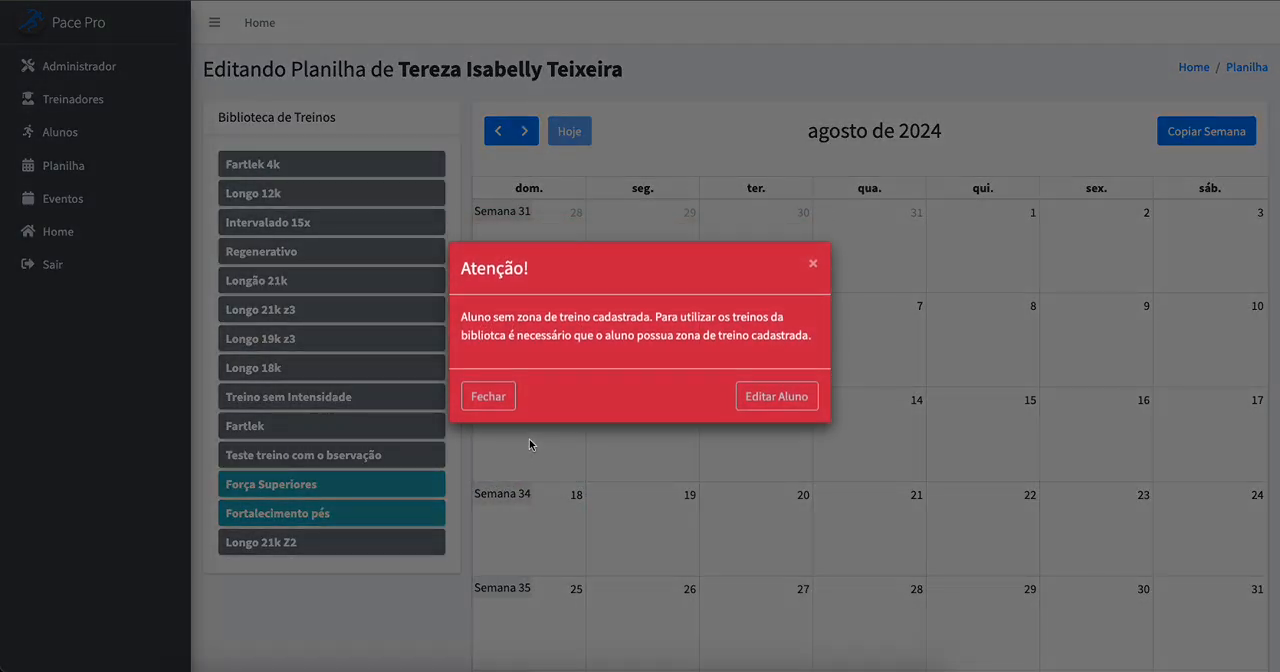
Step: Open the student's training zones, set the threshold pace to 06:30, calculate the zones and save them
click(776, 400)
click(339, 191)
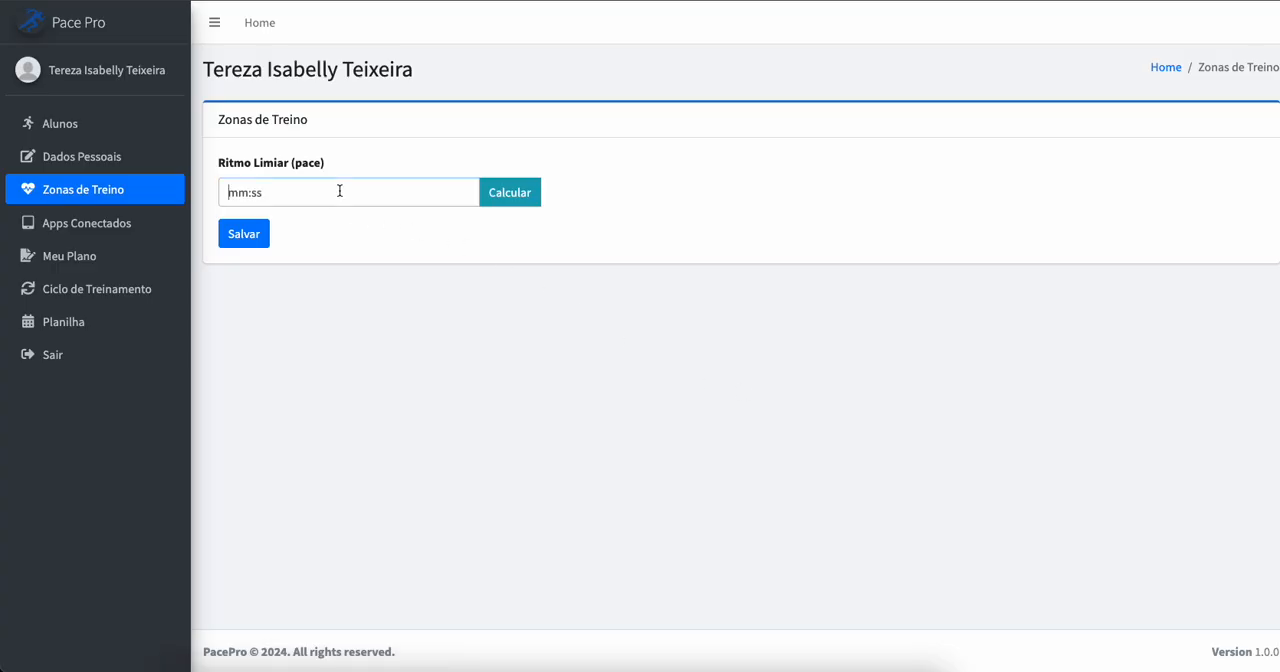
text(063)
click(500, 202)
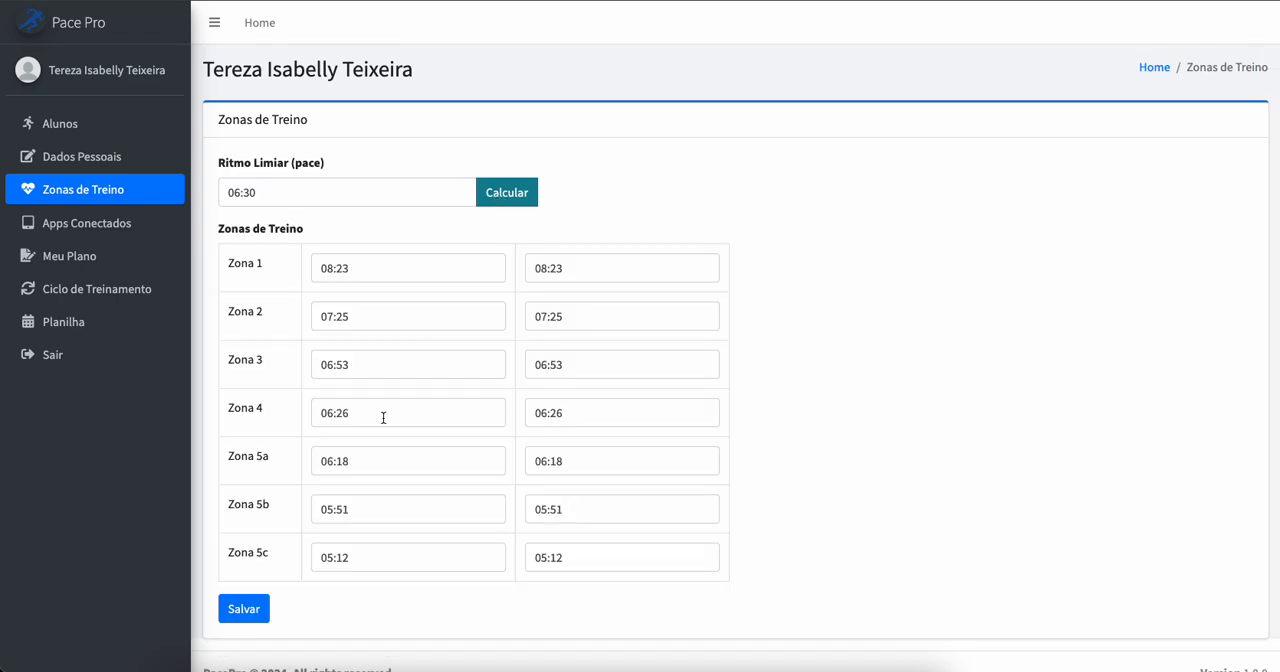
click(253, 612)
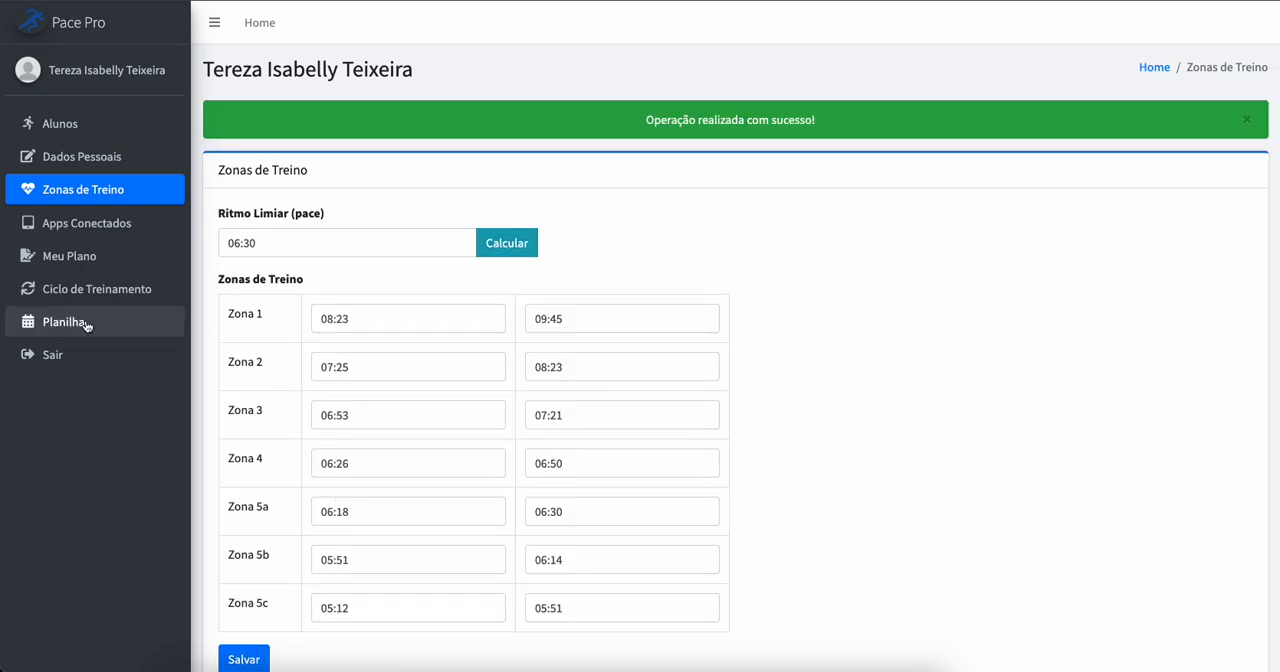
Step: Schedule Longo 21k Z2 on Sunday, 11 August 2024 in the student's calendar and review the scheduled workout's details
click(63, 323)
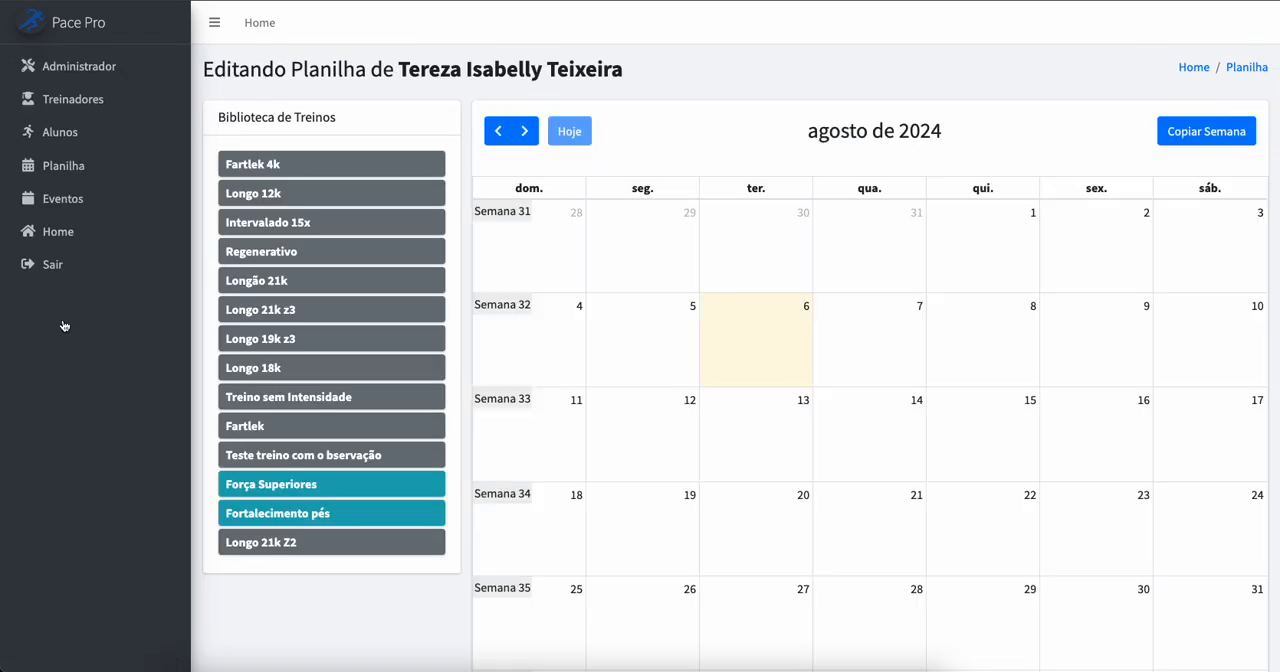
drag(262, 545, 519, 441)
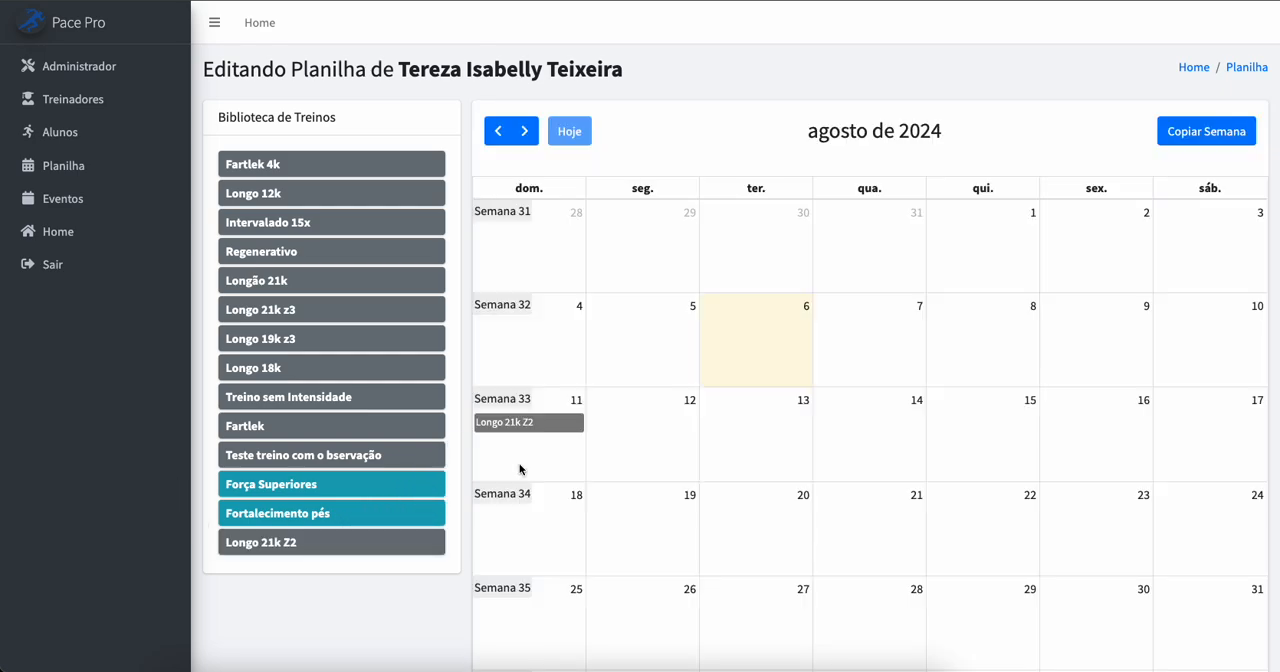
mouse_move(531, 428)
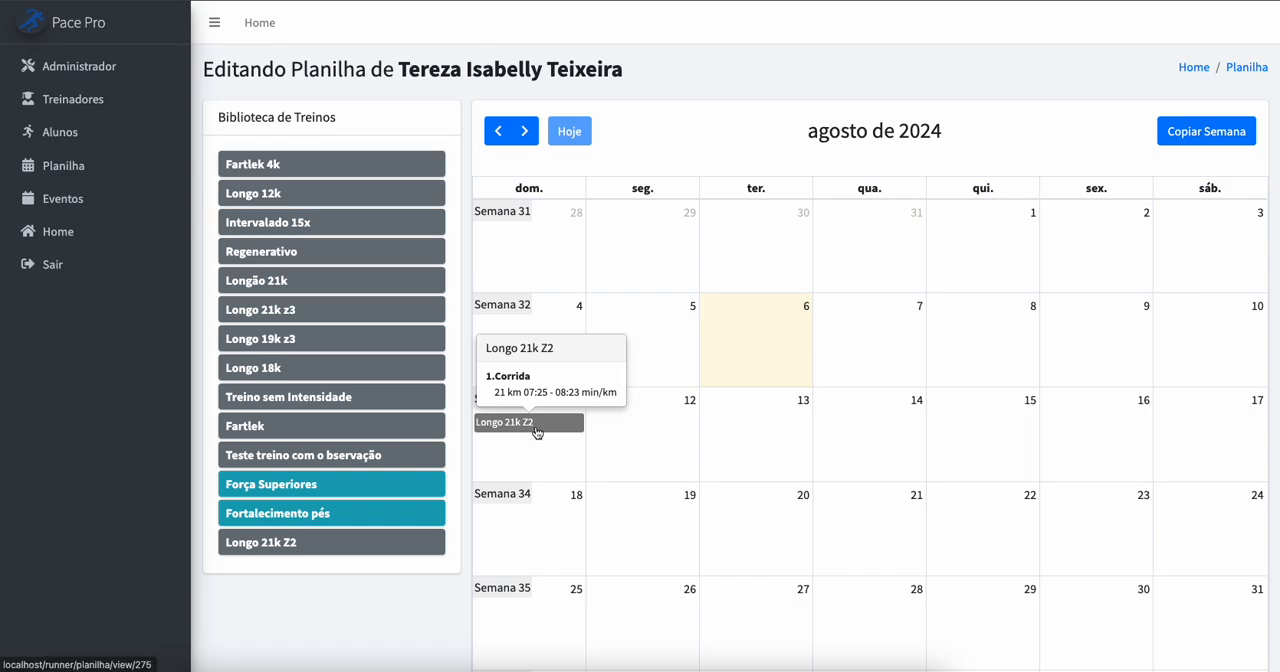
click(538, 425)
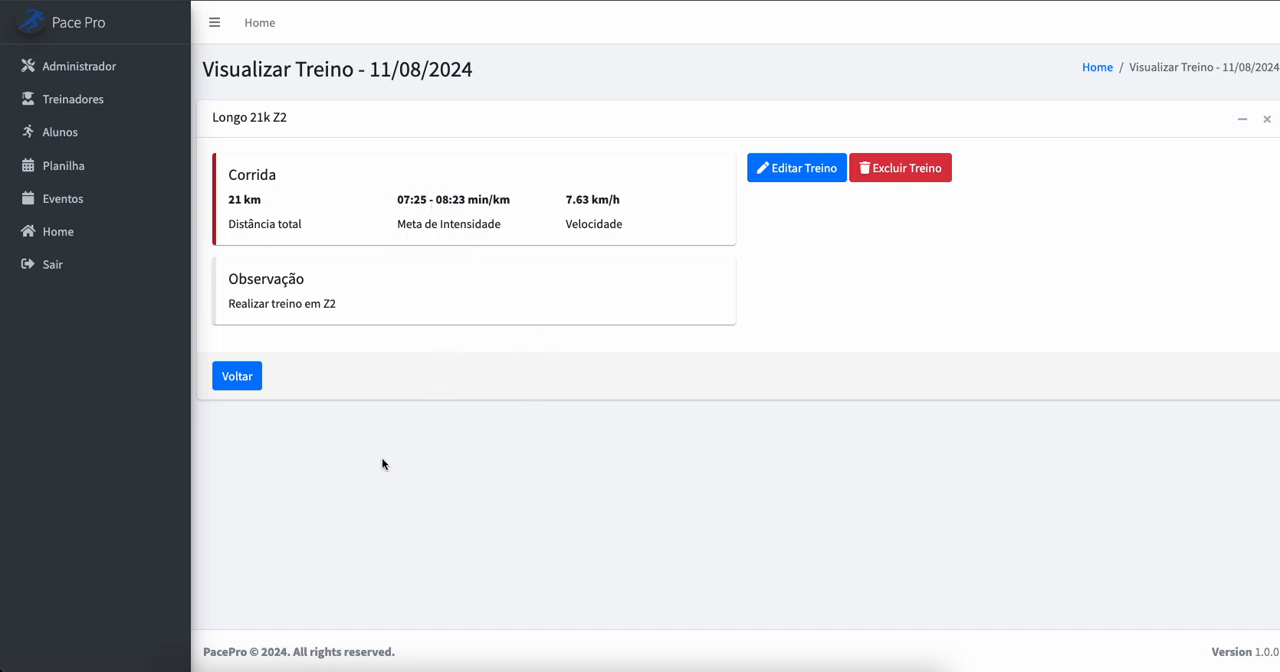
click(236, 376)
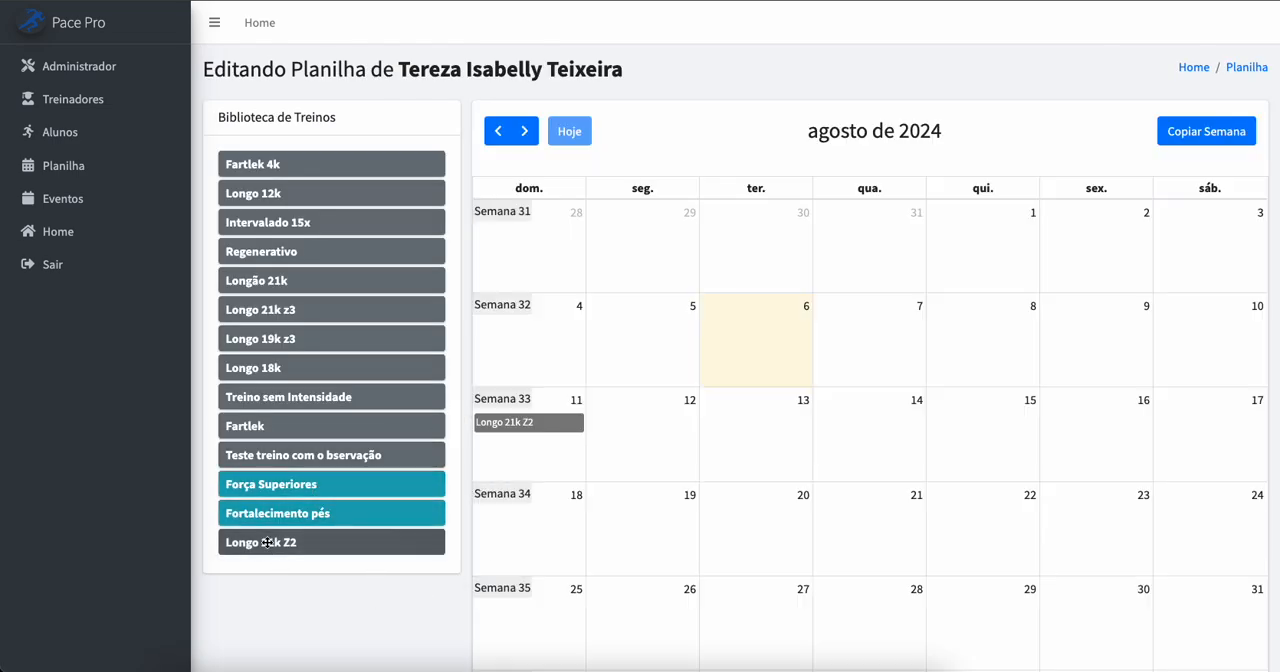
Step: Schedule Longo 21k Z2 on Sunday, 25 August 2024 in the same student's calendar
drag(266, 542, 536, 612)
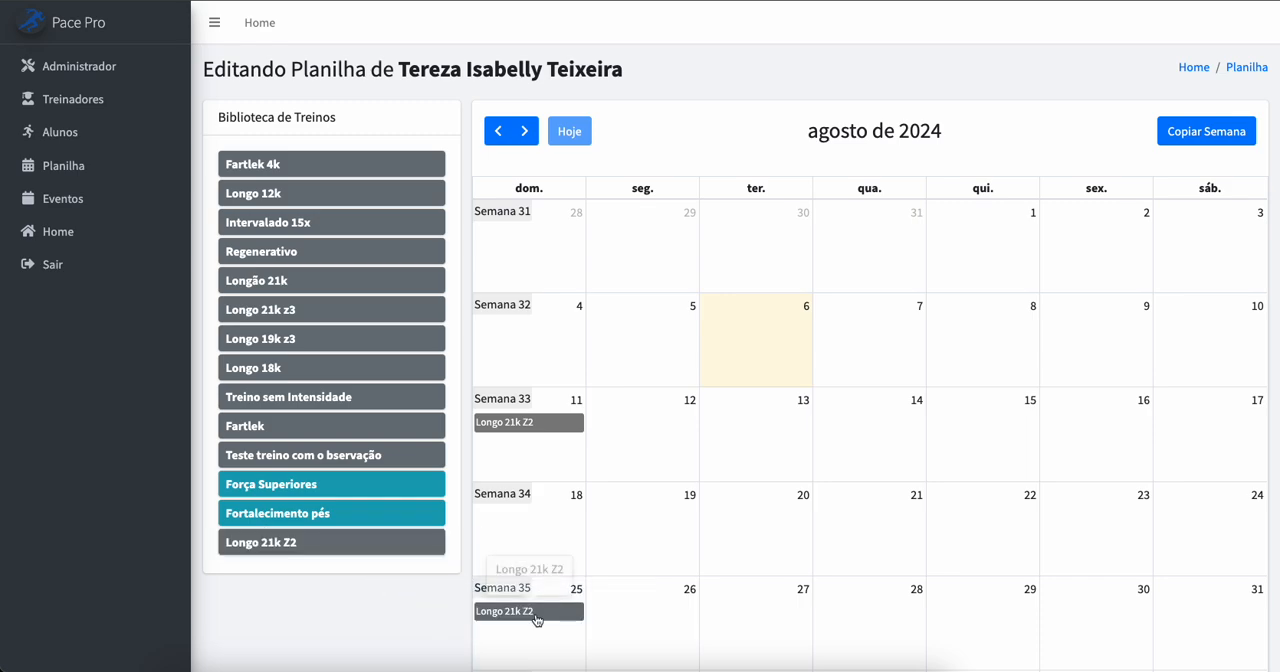
scroll(553, 608, down, 2)
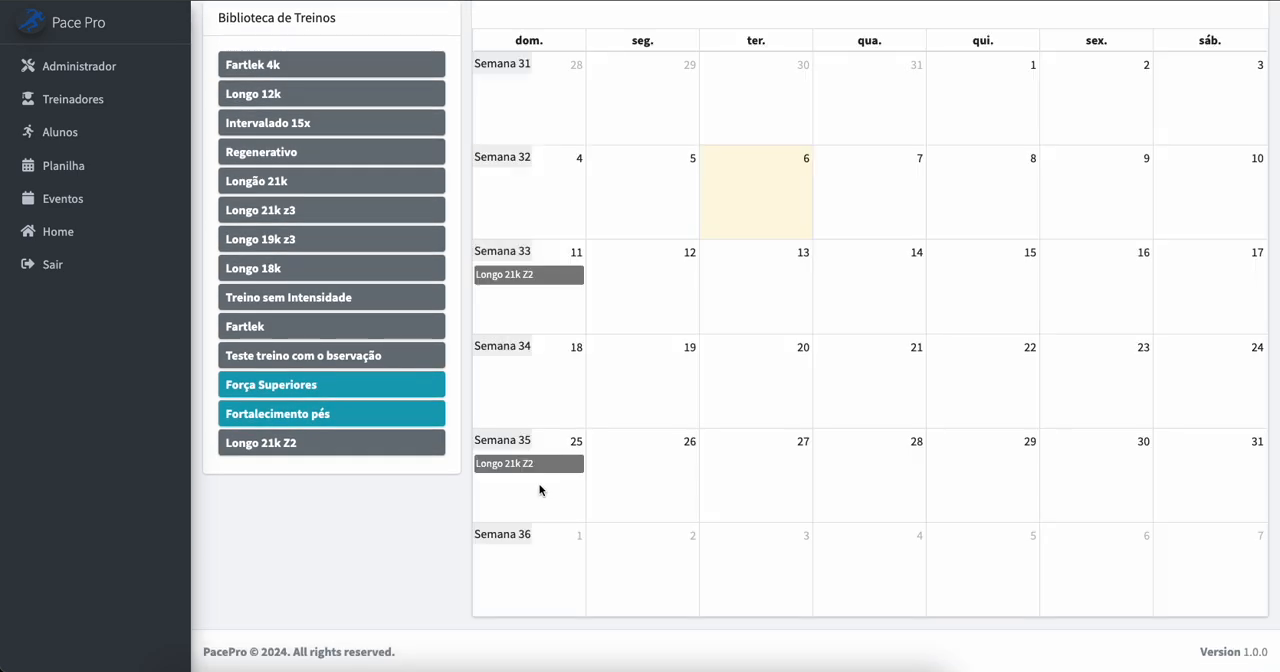
mouse_move(541, 470)
scroll(360, 525, up, 1)
scroll(389, 526, up, 1)
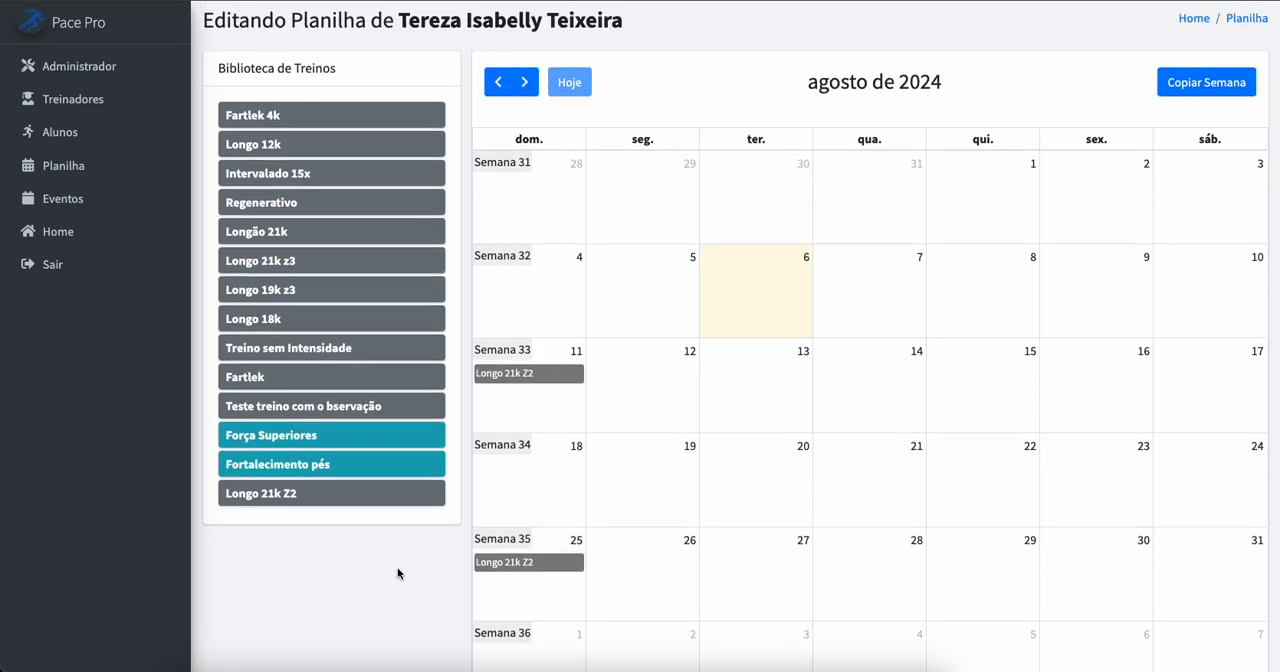
scroll(397, 567, up, 1)
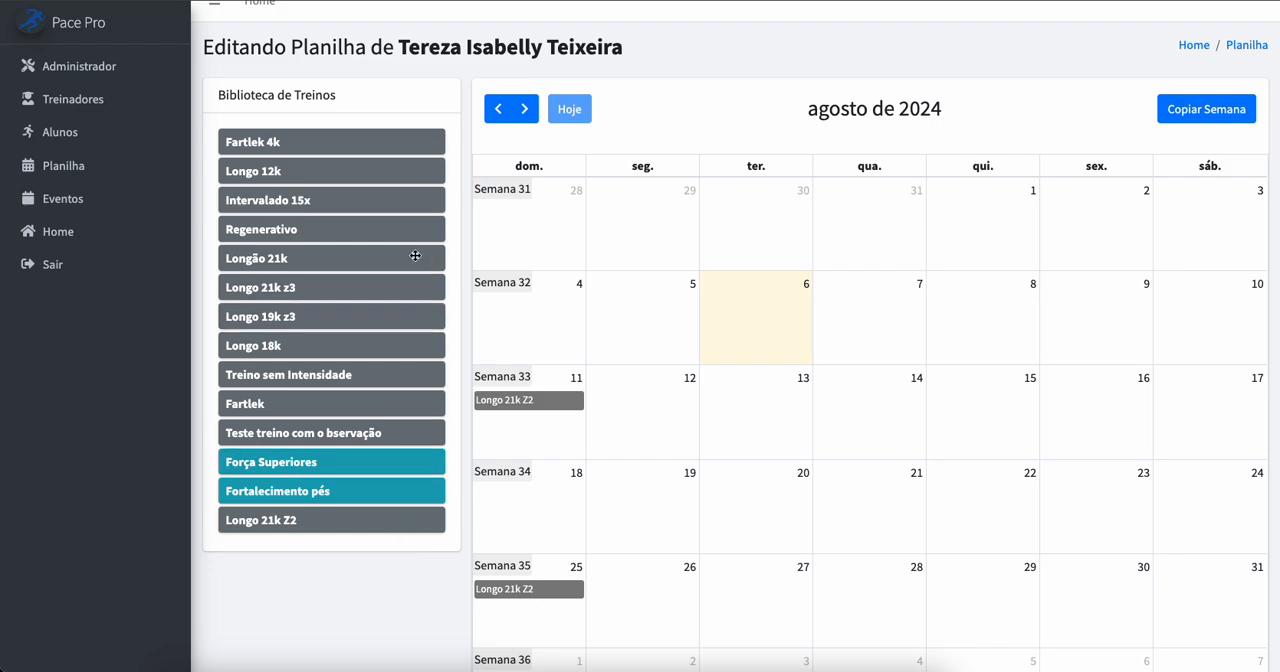